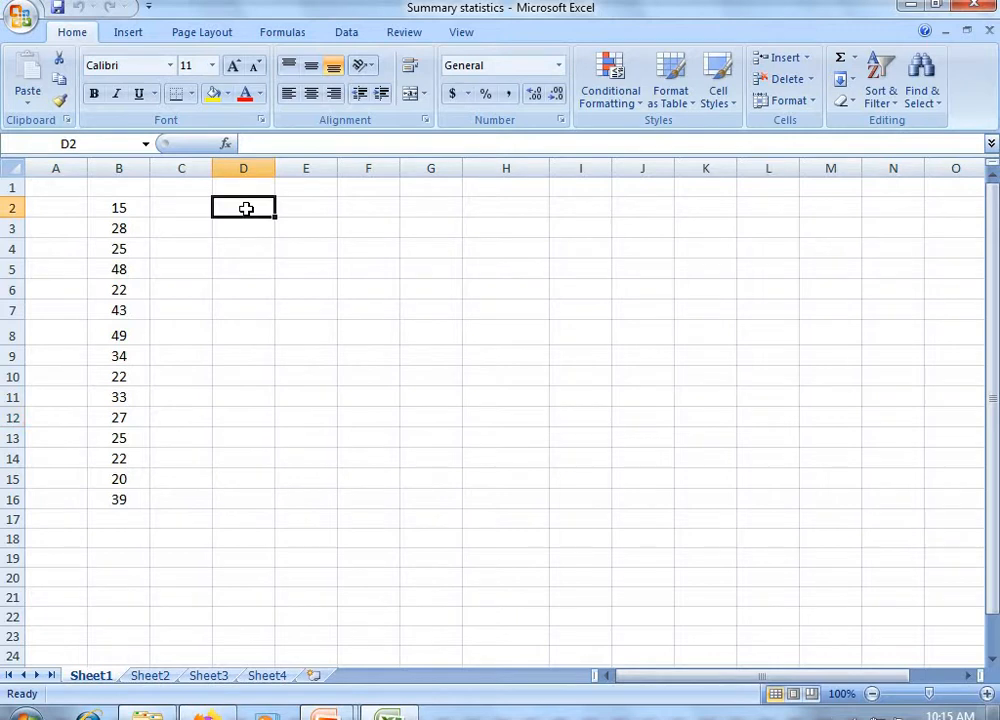
Step: Calculate the minimum of the data in B2:B16 in cell D2 with the MIN function
type("=")
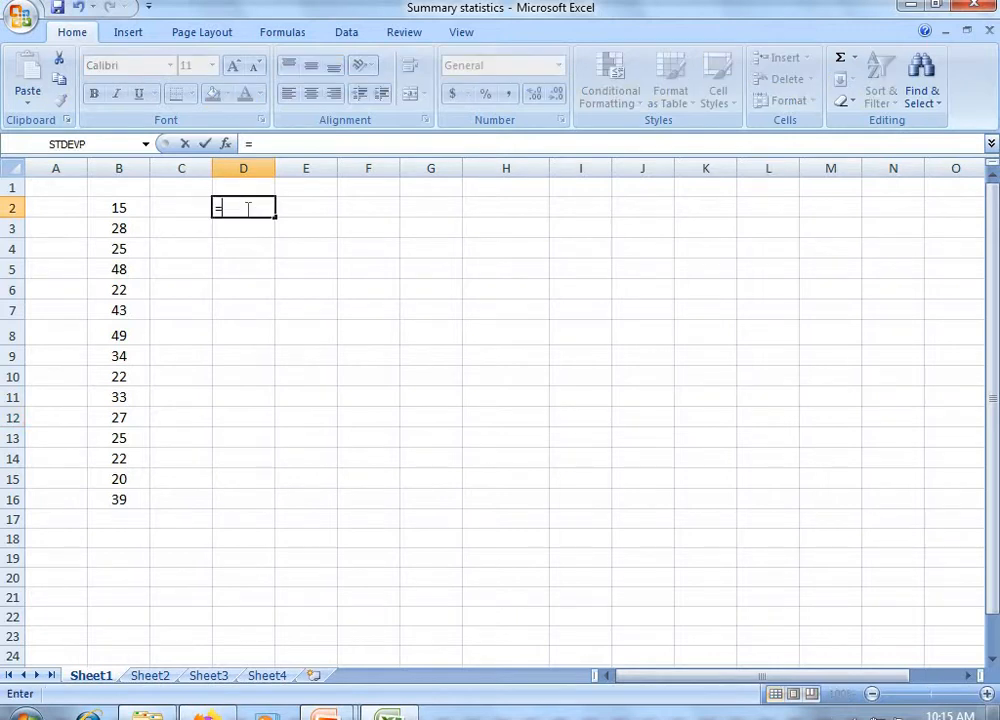
type("min")
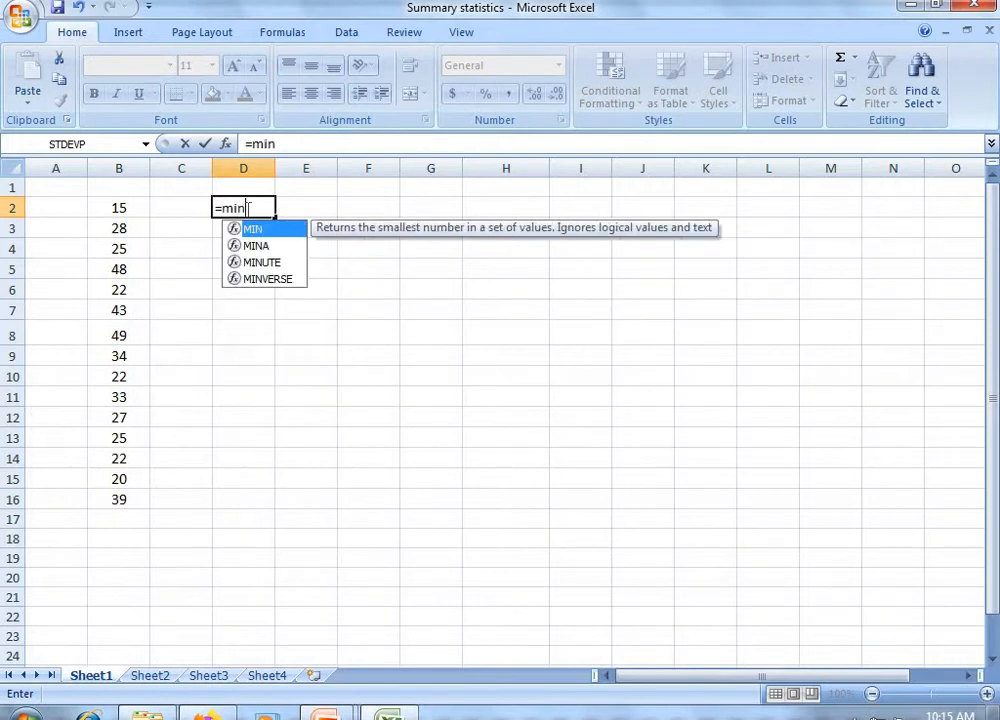
type("(")
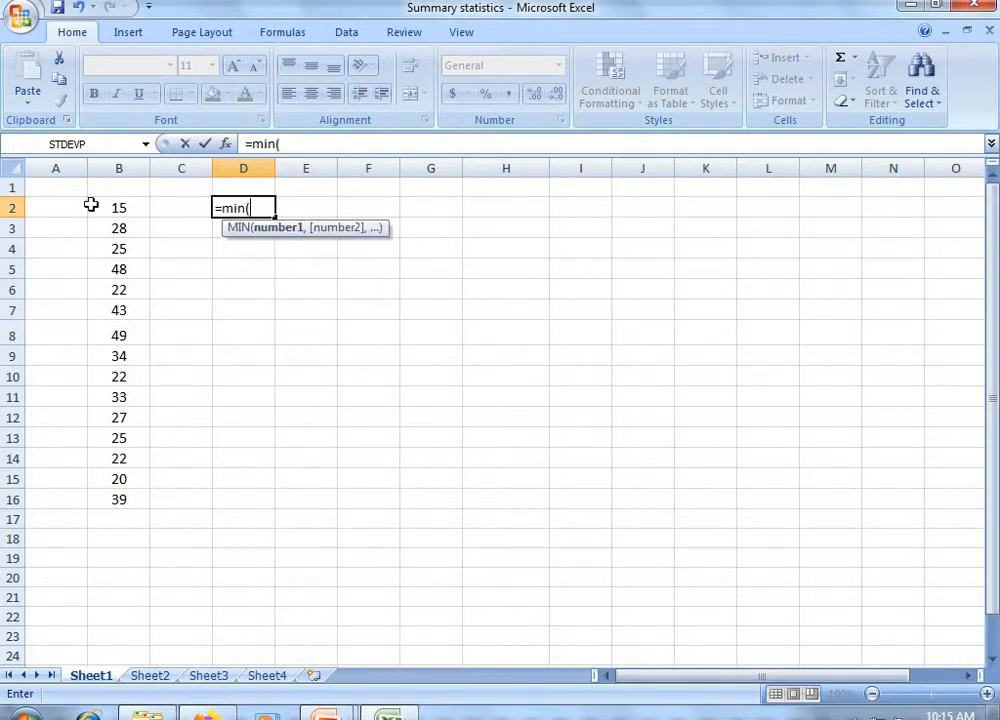
left_click_drag(120, 208, 131, 495)
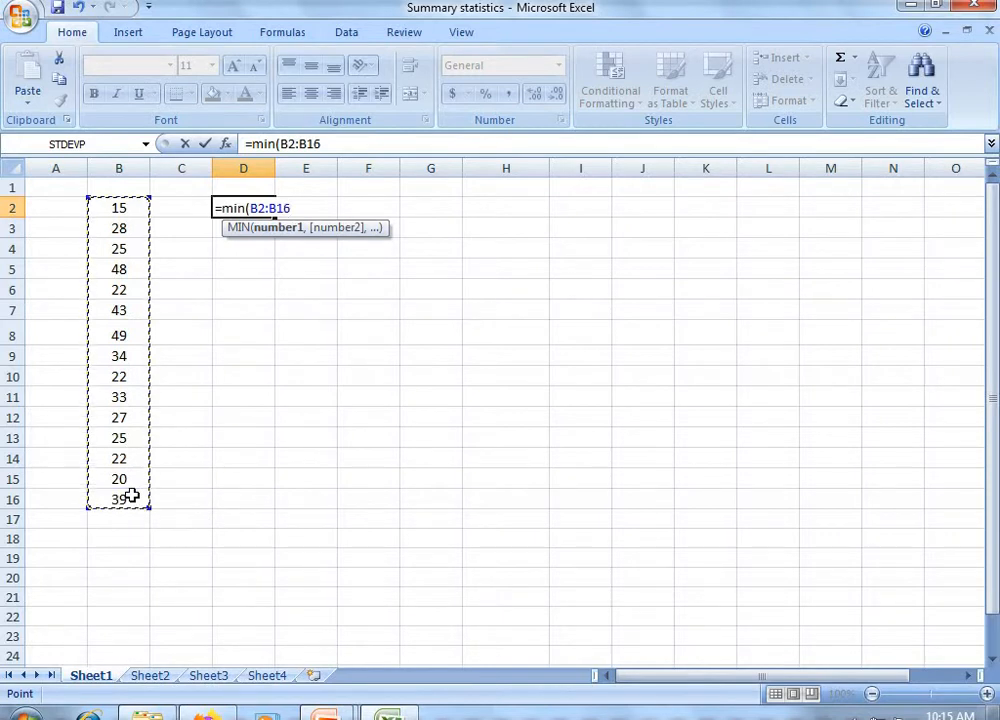
type(")")
key("Return")
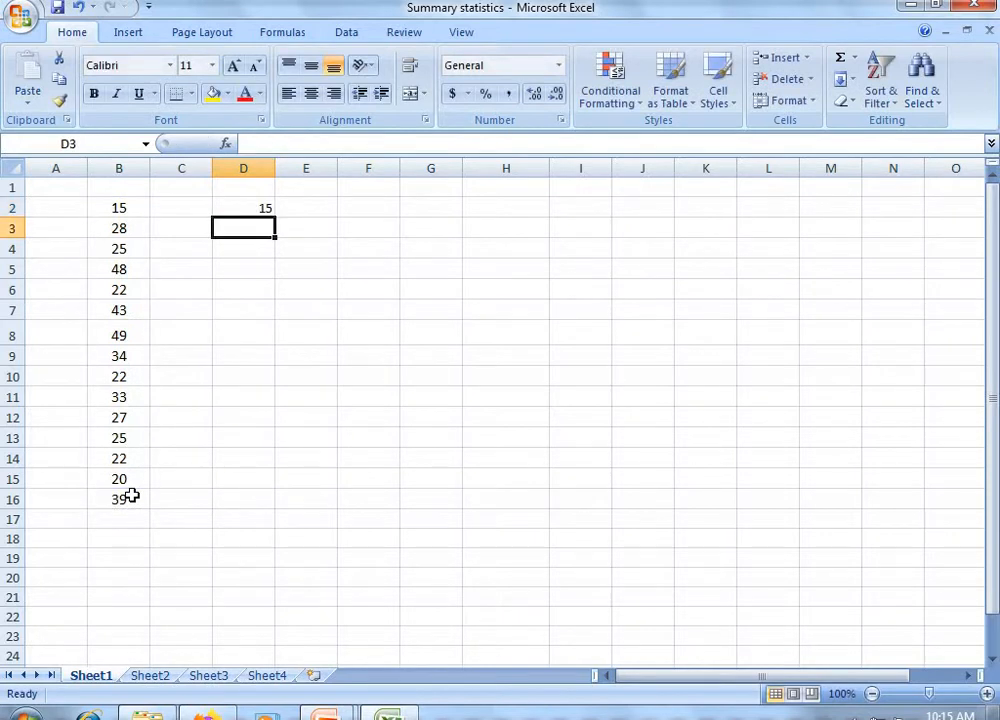
Step: Enter the label "Minimum" in cell C2 beside the minimum value
left_click(175, 208)
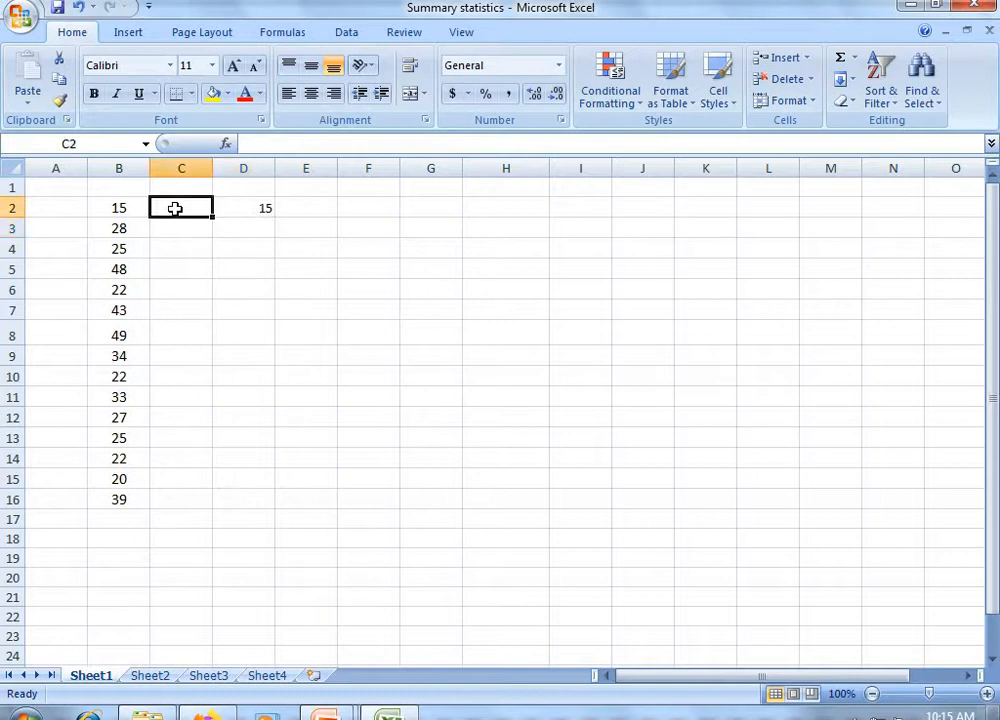
type("Min")
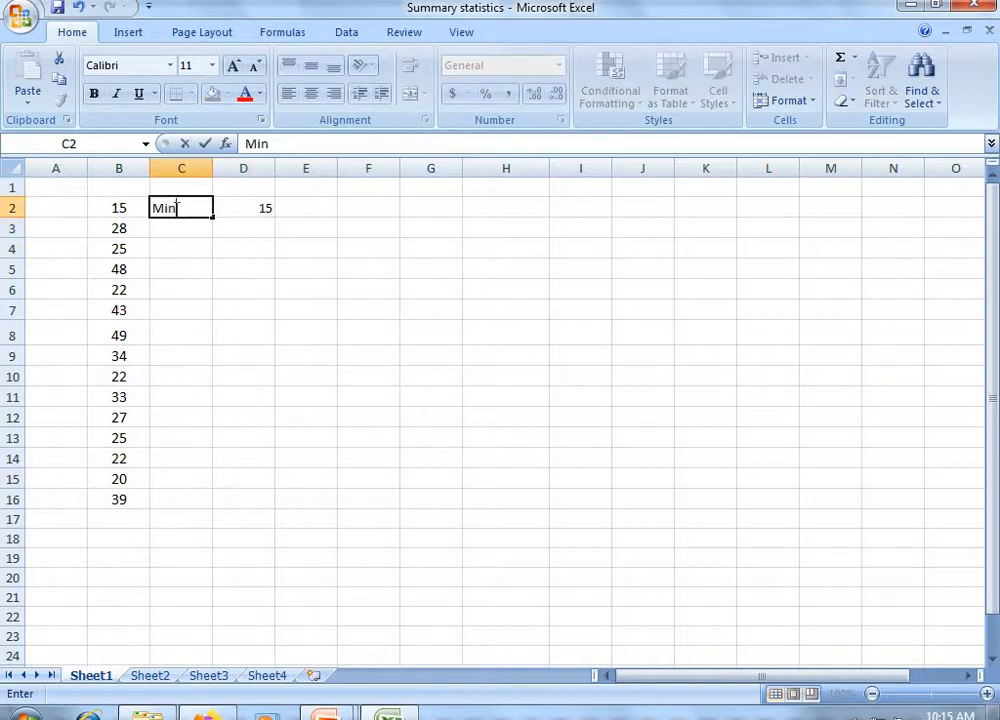
type("imum")
Step: Label cell C3 "max=" and calculate the maximum of B2:B16 in D3 with the MAX function
left_click(190, 226)
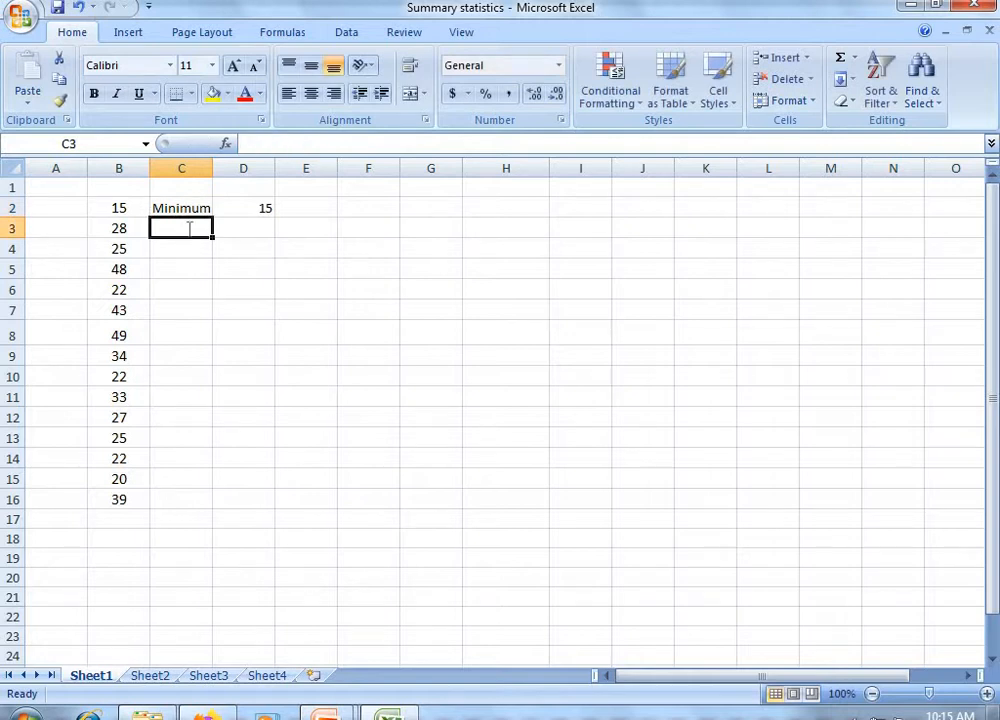
type("max=")
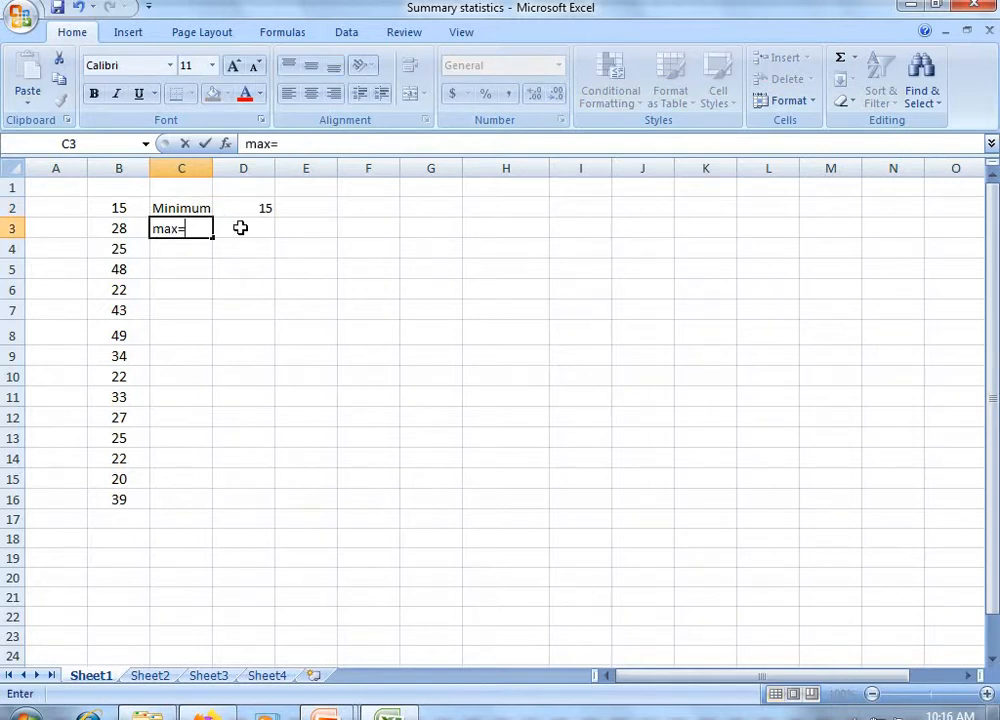
left_click(240, 228)
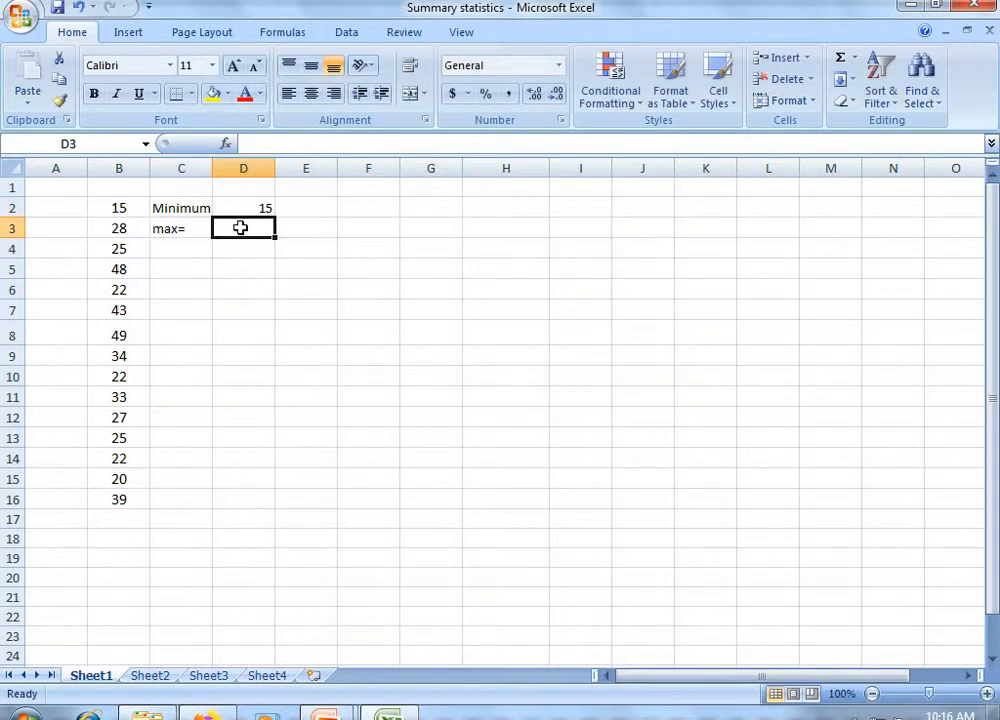
type("=m")
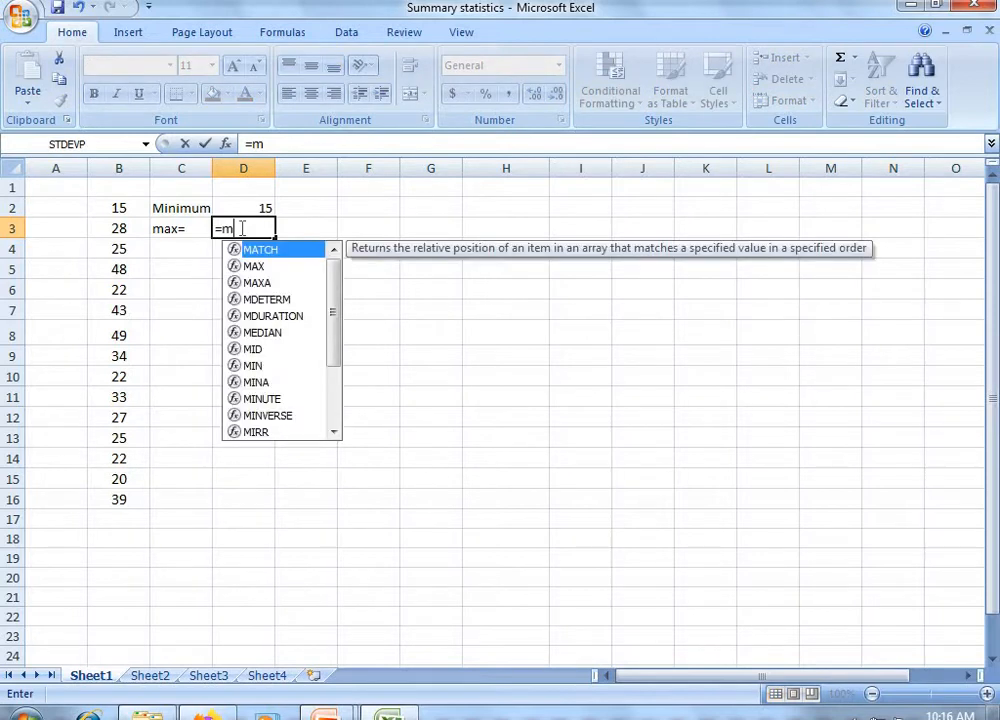
type("ax(")
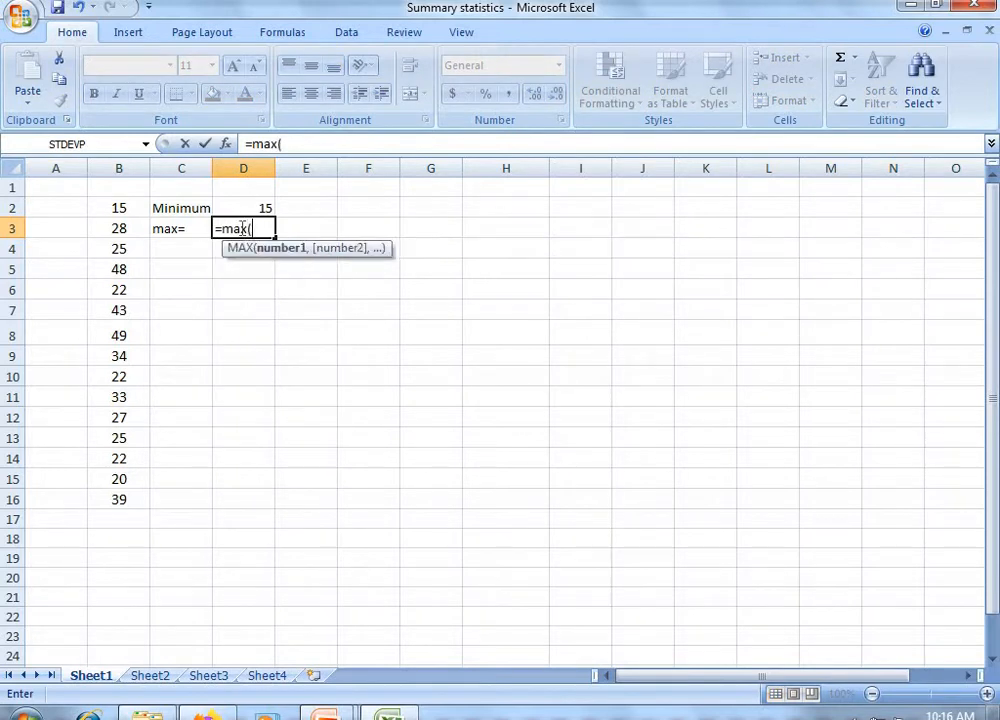
left_click_drag(112, 205, 92, 497)
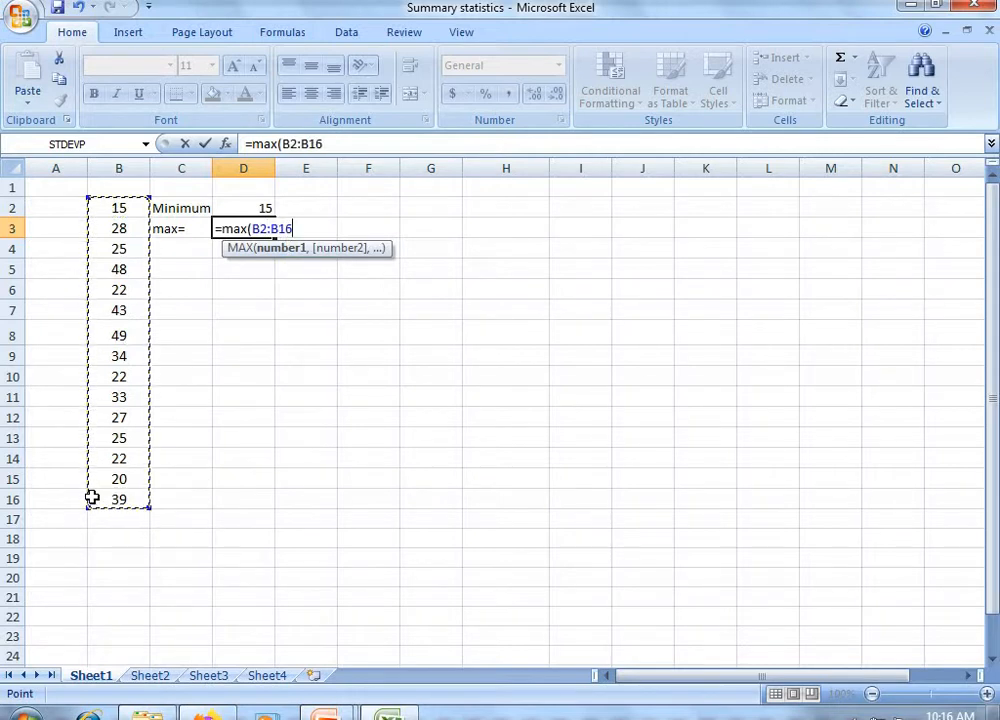
type(")")
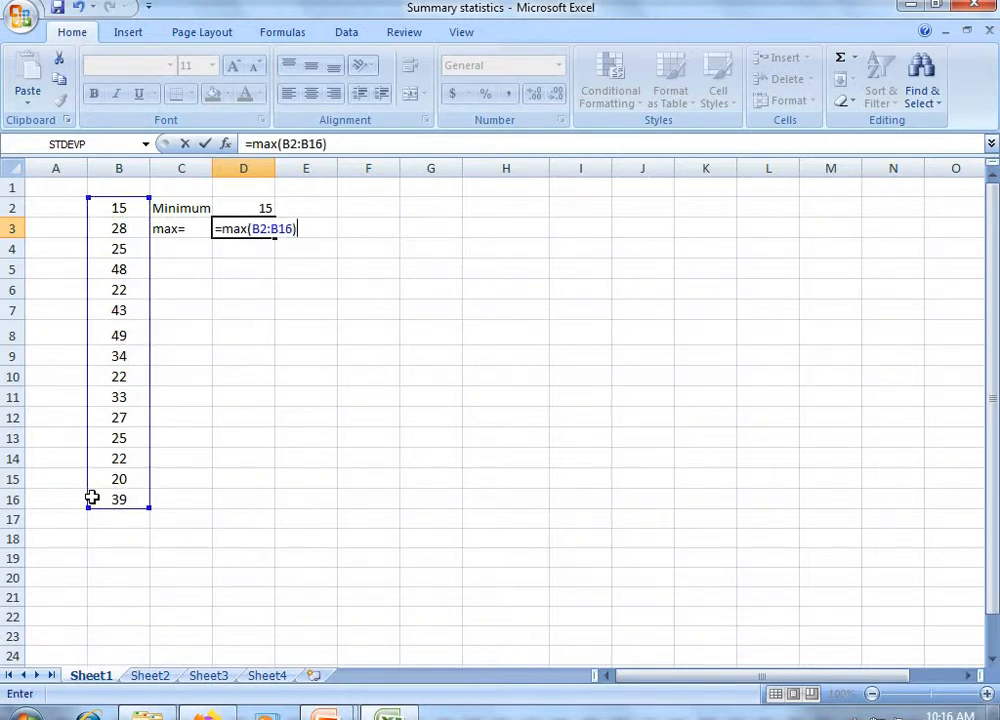
key("Return")
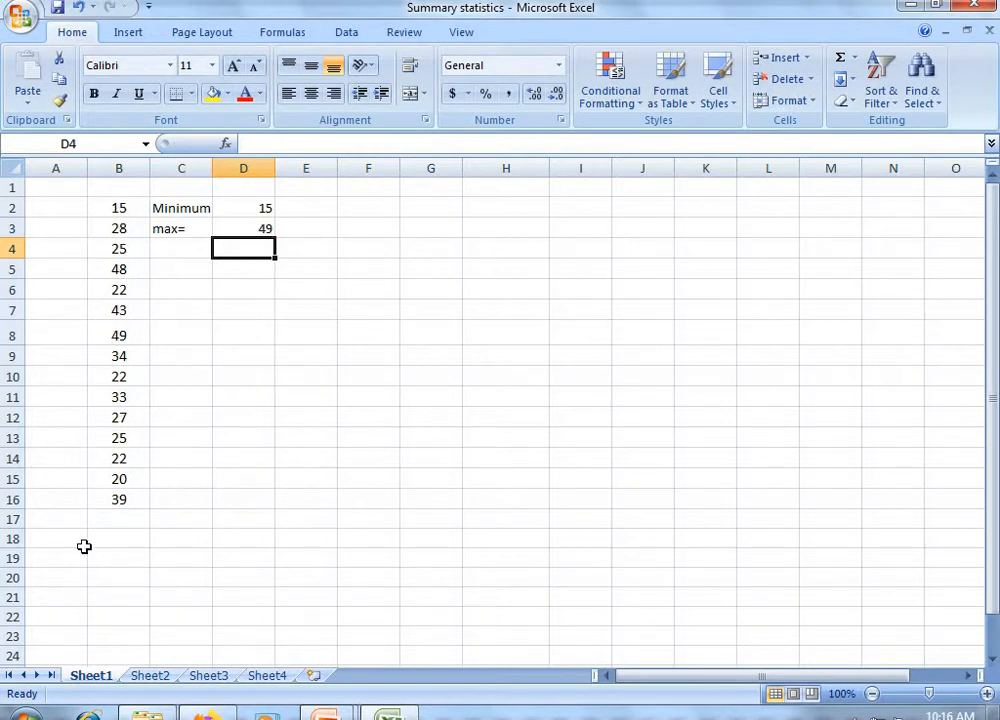
Step: Enter the label "AM=" for the arithmetic mean in cell C4
left_click(175, 254)
type("A")
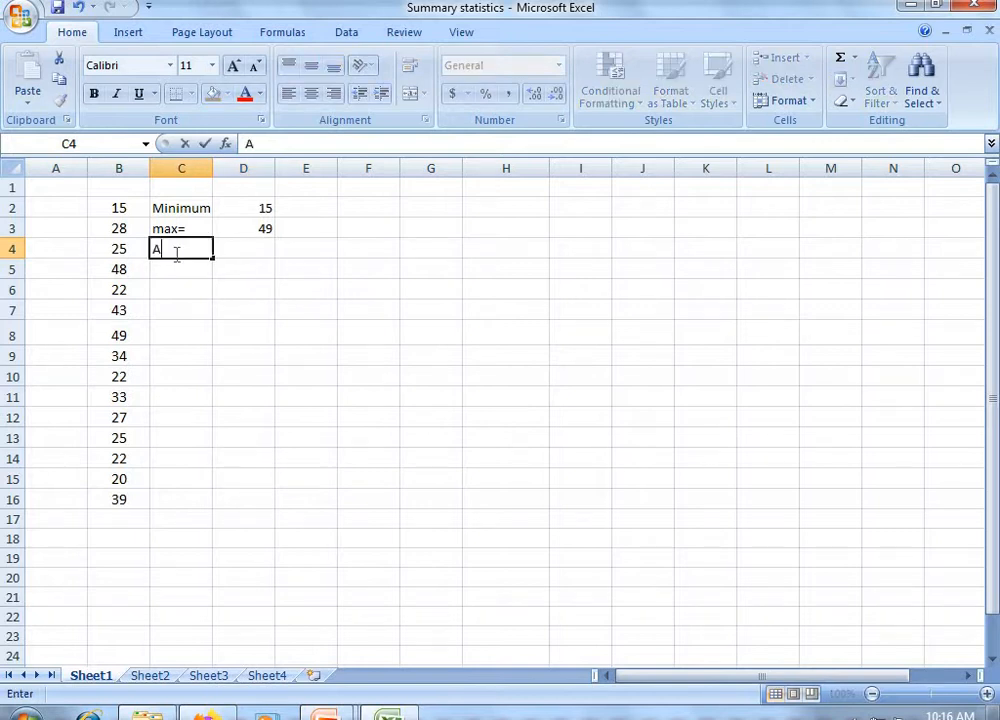
type("N=")
left_click(165, 249)
type("M=")
Step: Calculate the arithmetic mean of B2:B16 in cell D4 with the AVERAGE function
left_click(250, 252)
type("=")
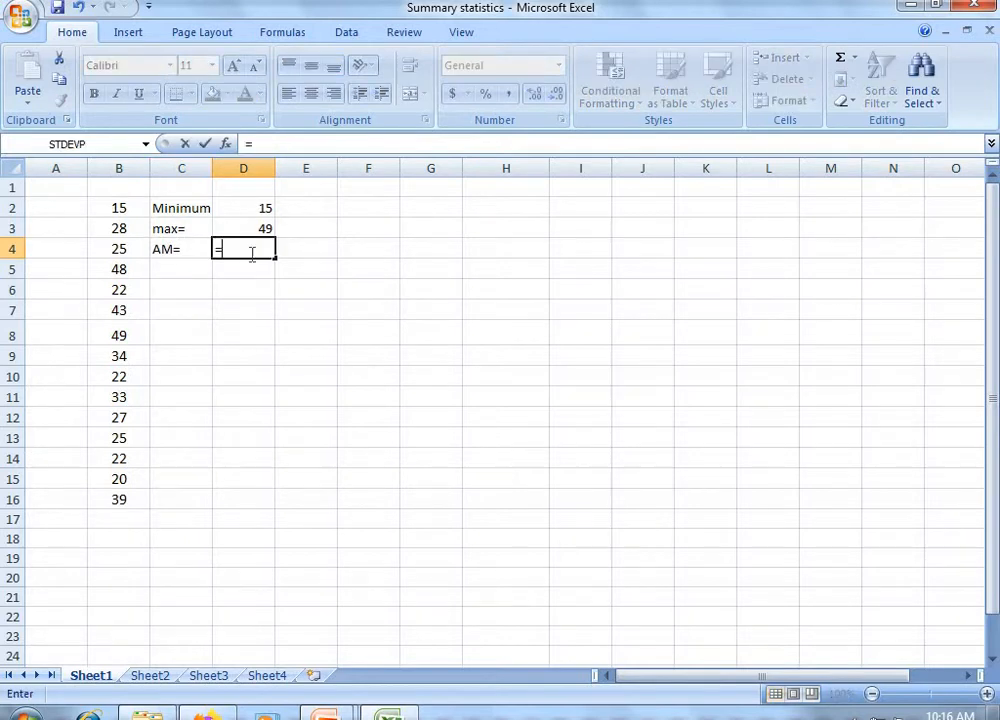
type("av")
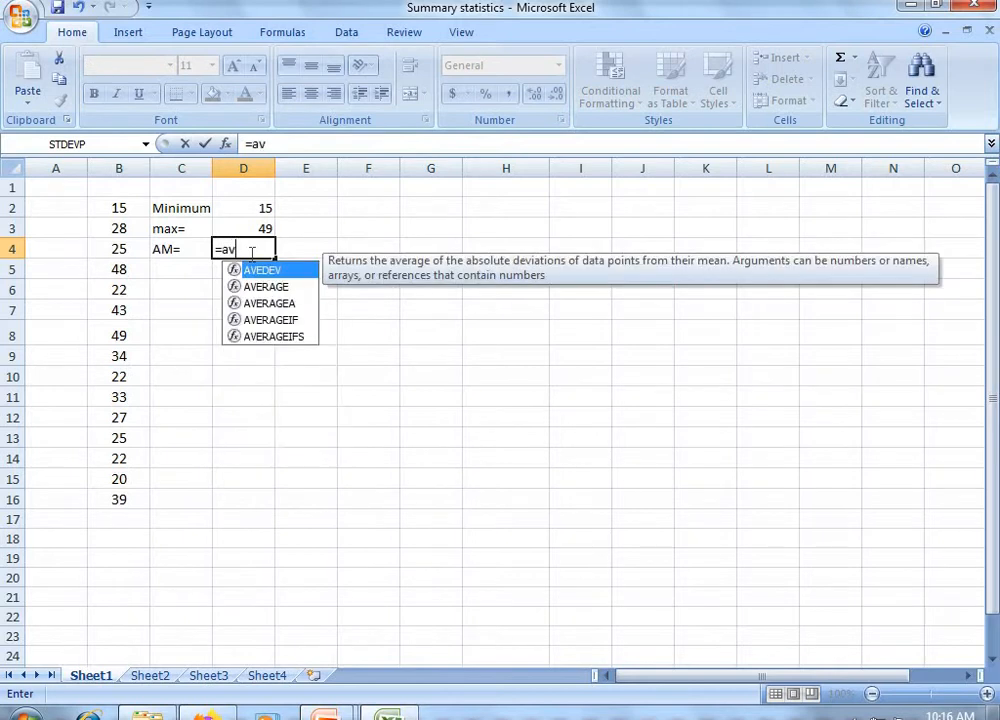
type("erage")
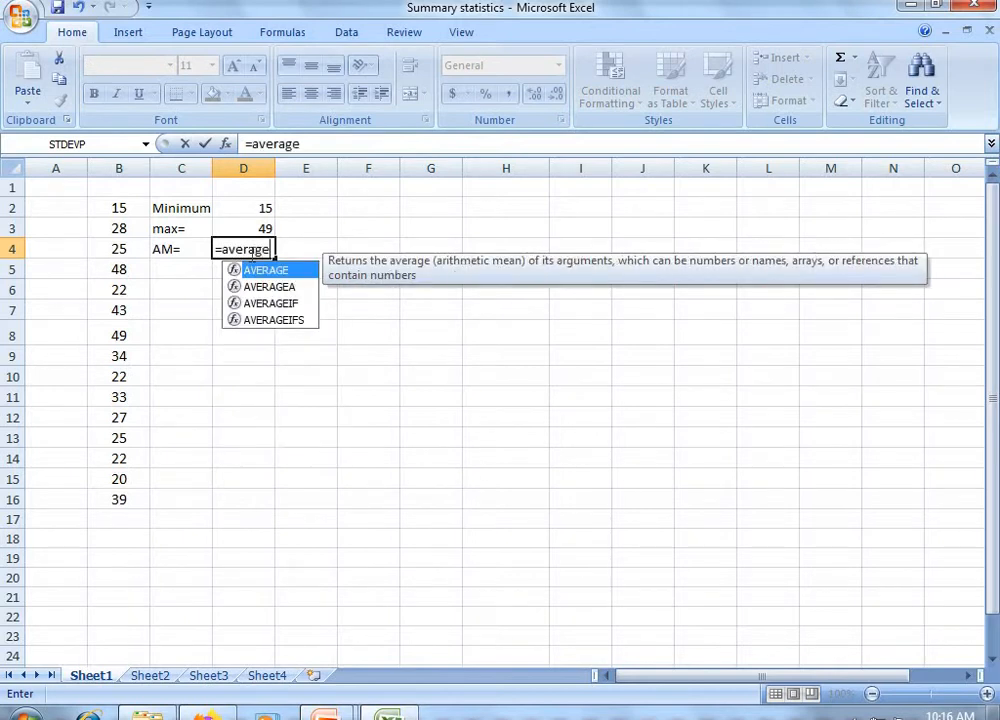
type("(")
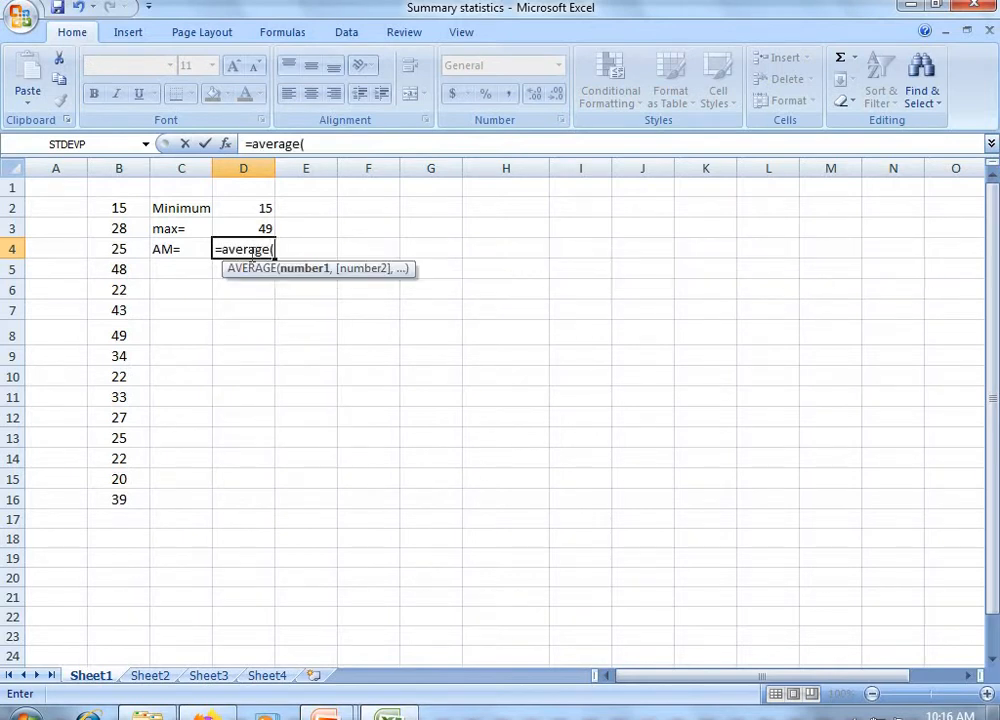
left_click_drag(114, 208, 89, 503)
type(")")
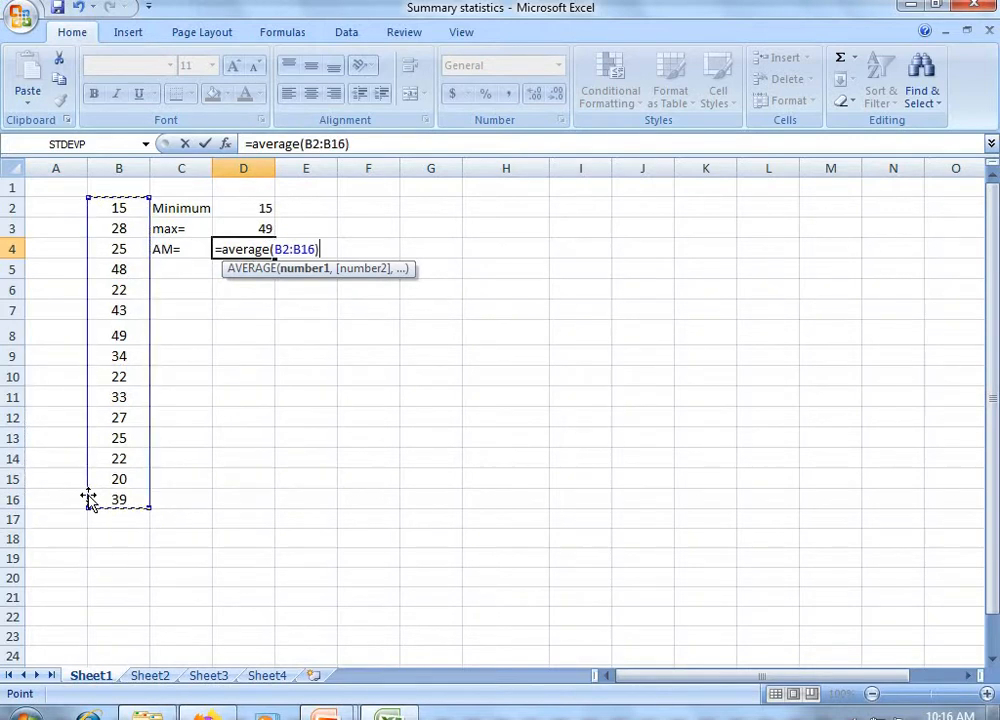
key("Return")
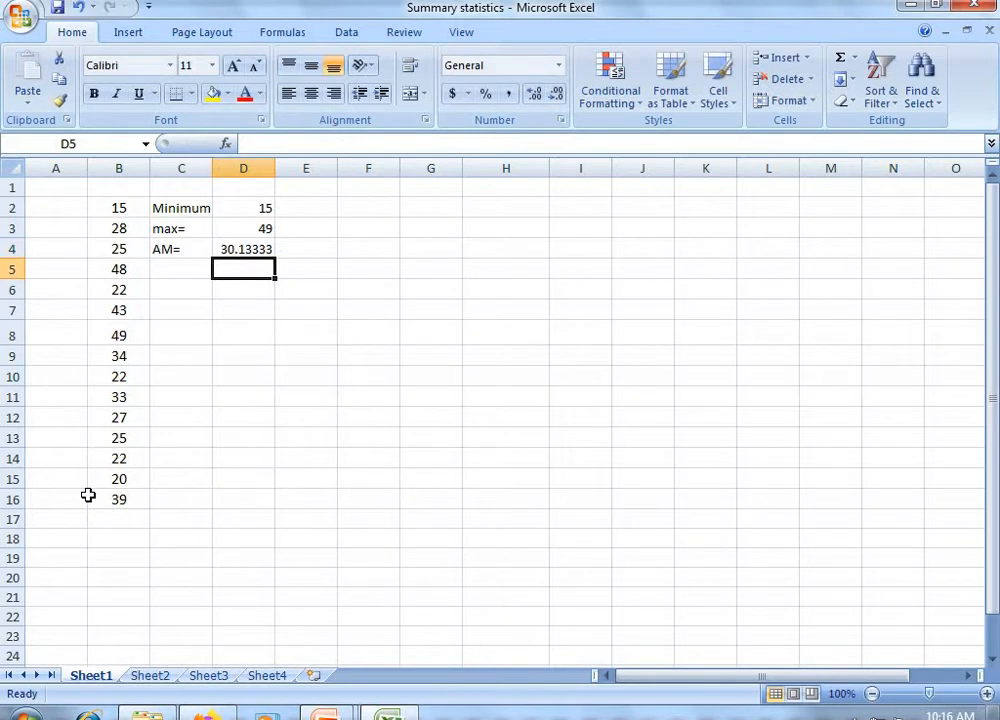
Step: Label cell C5 "Media=" and calculate the median of B2:B16 in D5 with the MEDIAN function
left_click(176, 268)
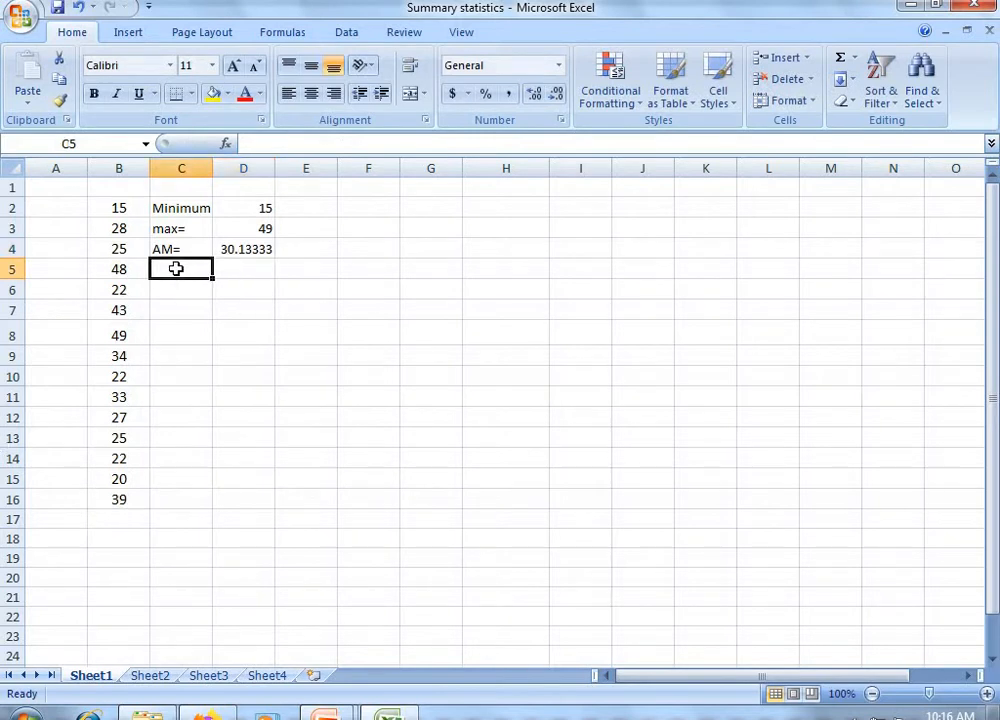
type("Media")
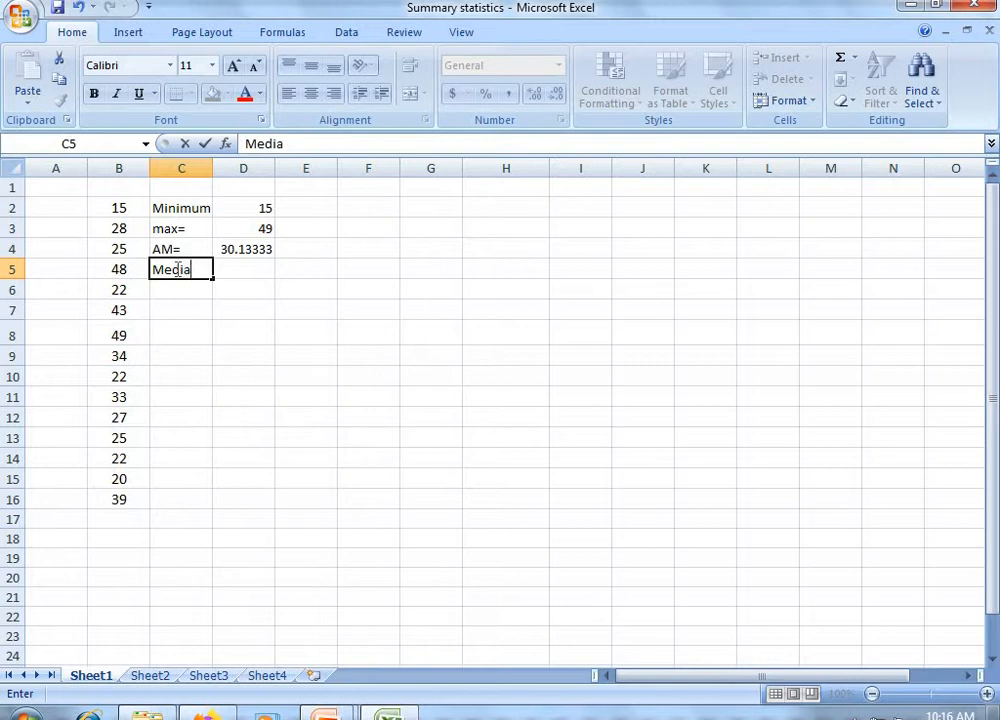
type("=")
left_click(233, 262)
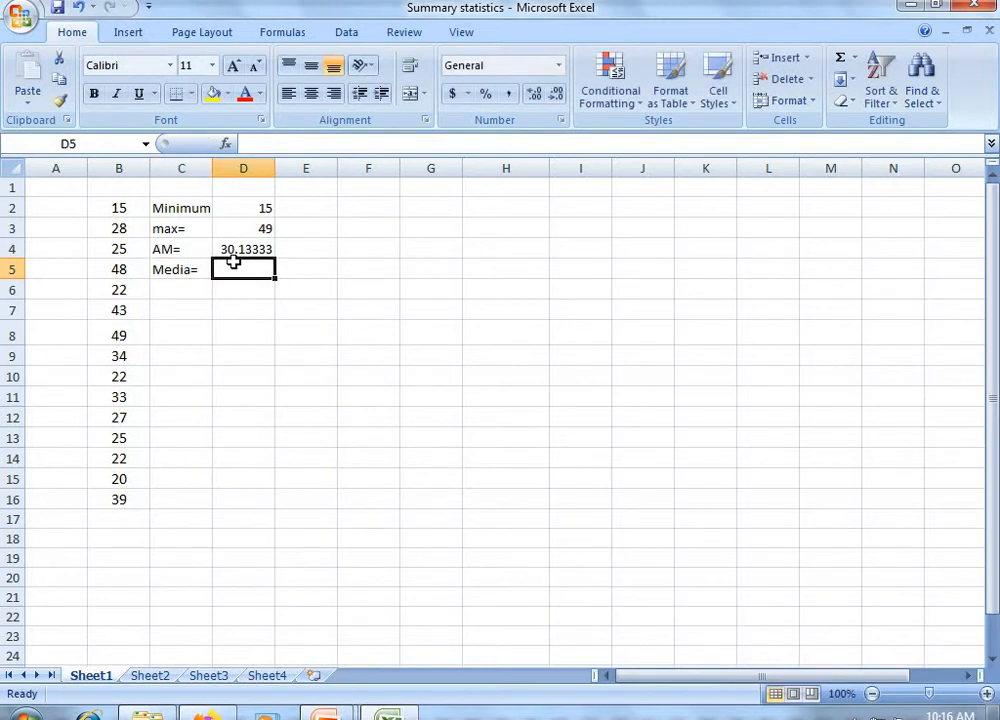
type("=med")
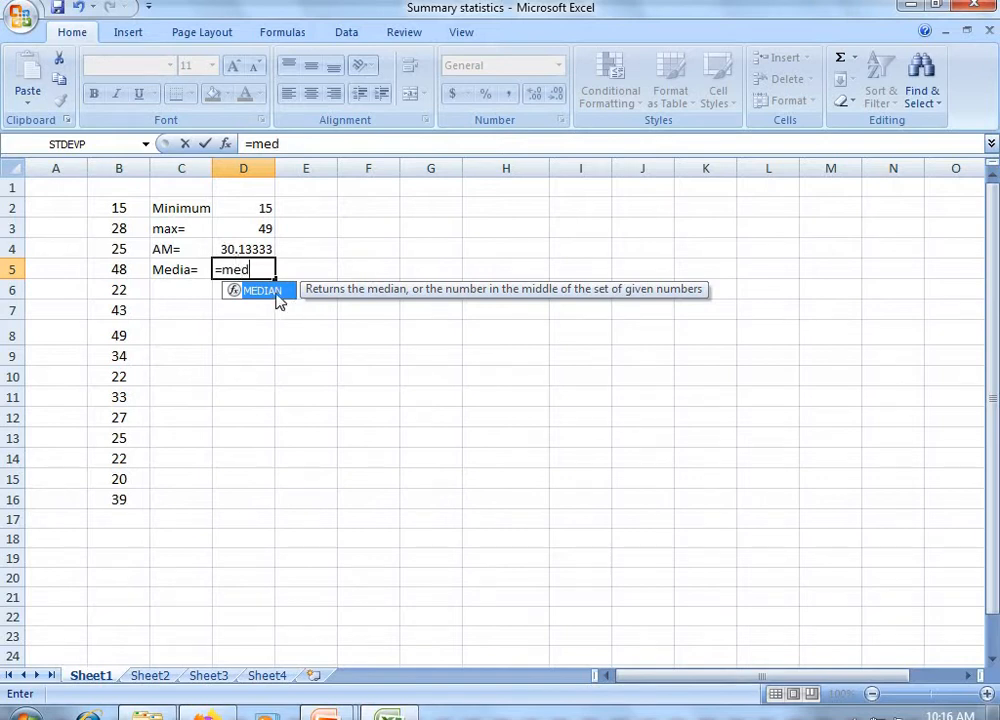
double_click(277, 293)
left_click_drag(100, 214, 93, 492)
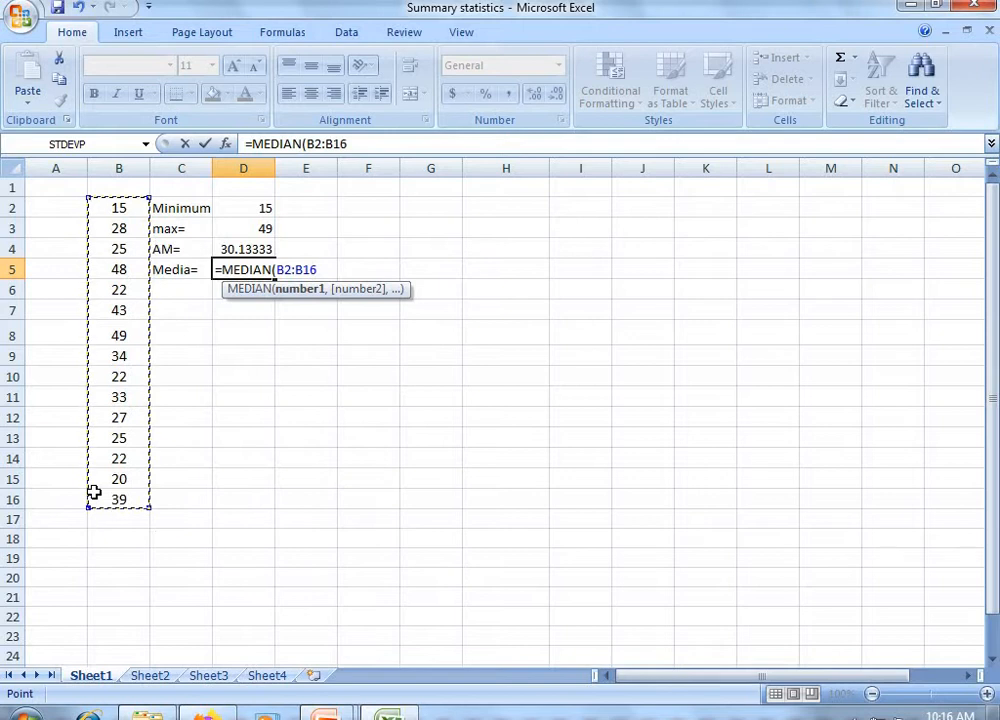
type(")")
key("Return")
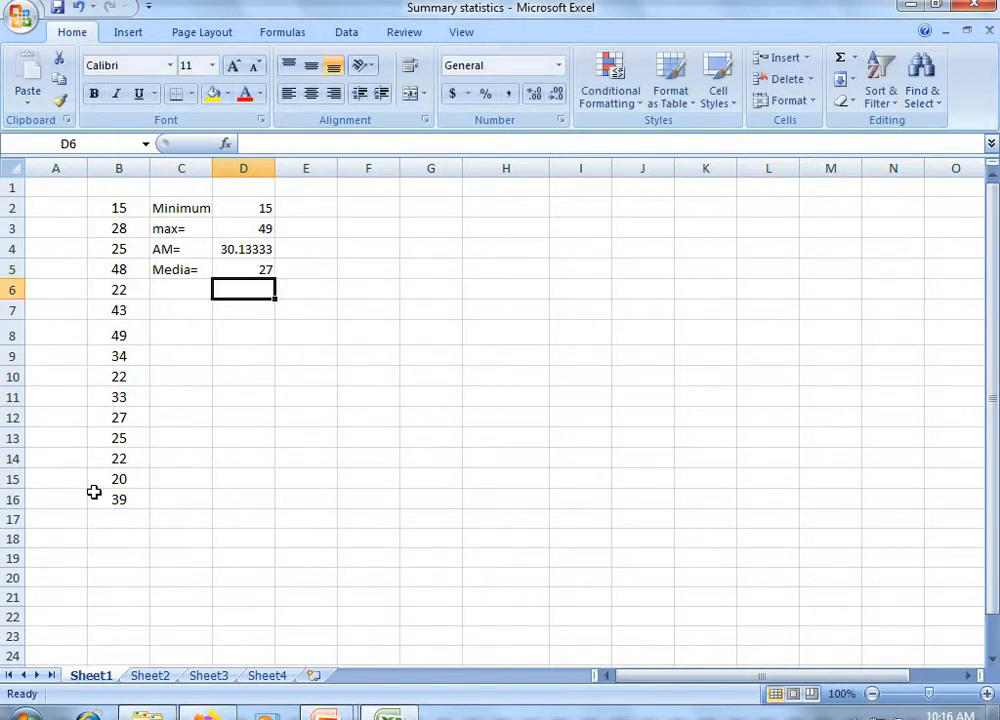
Step: Label cell C6 "mode=" and calculate the mode of B2:B16 in D6 with the MODE function
left_click(166, 287)
type("mode=")
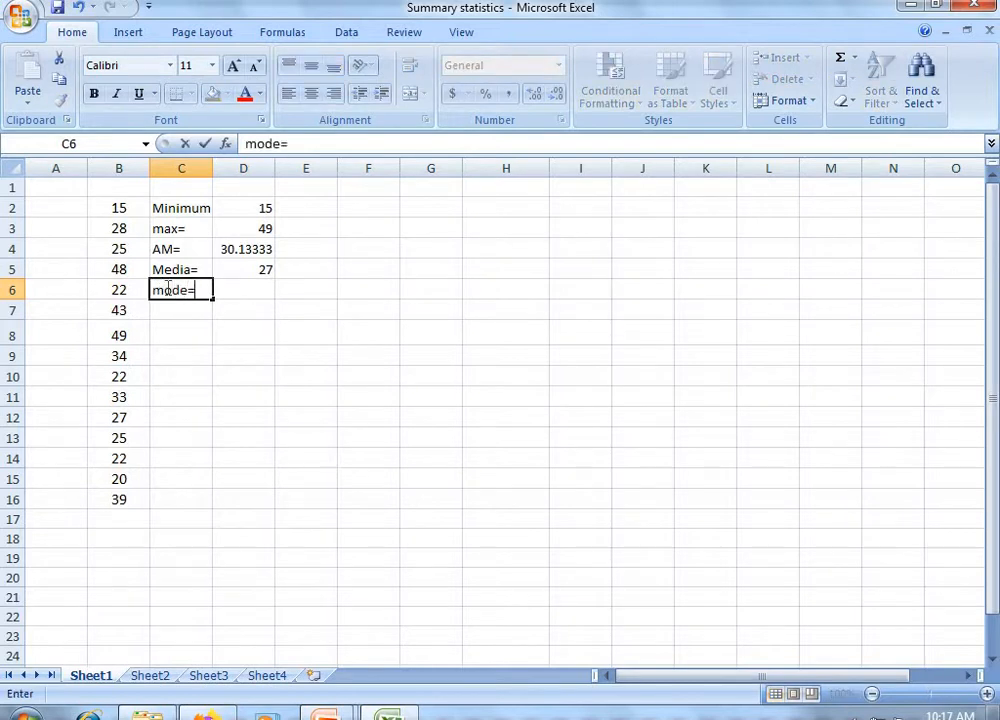
left_click(243, 287)
type("=")
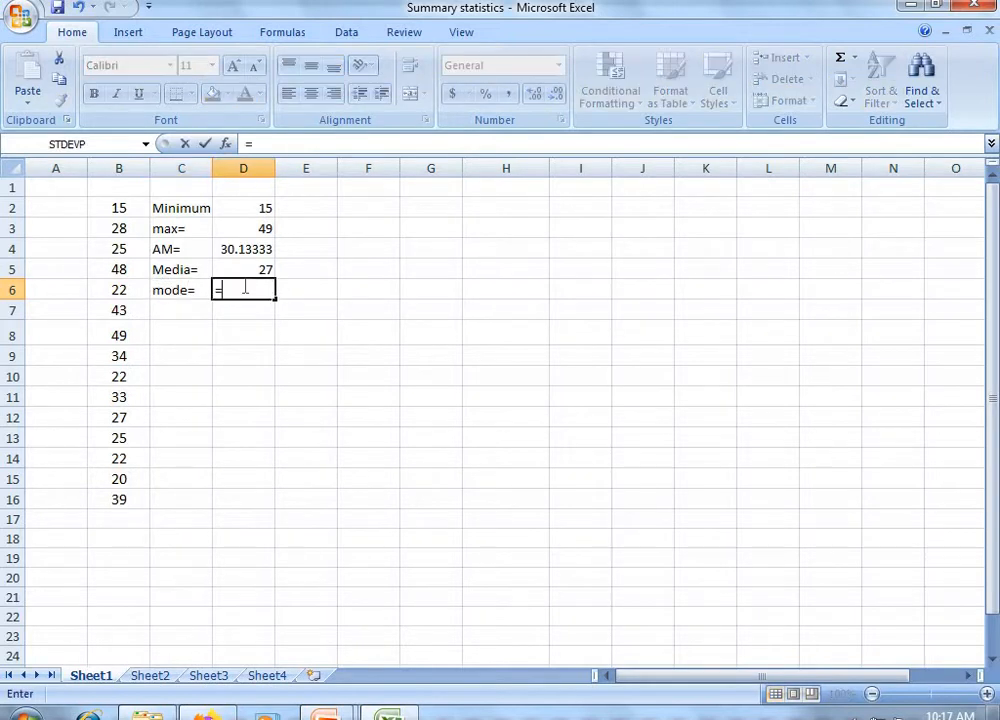
type("mode")
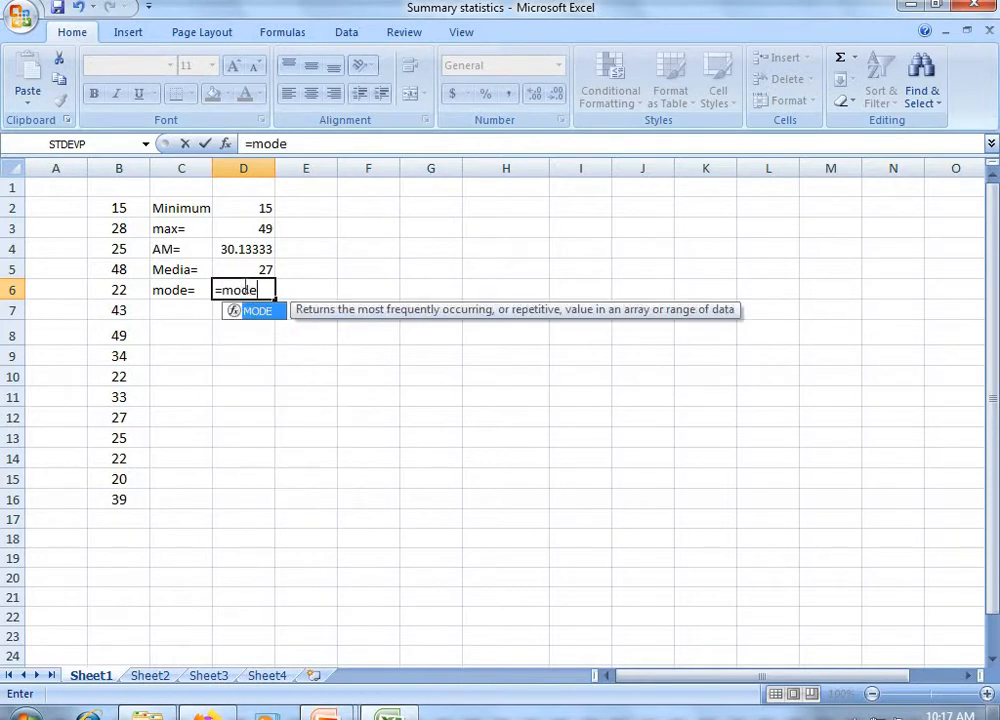
type("(")
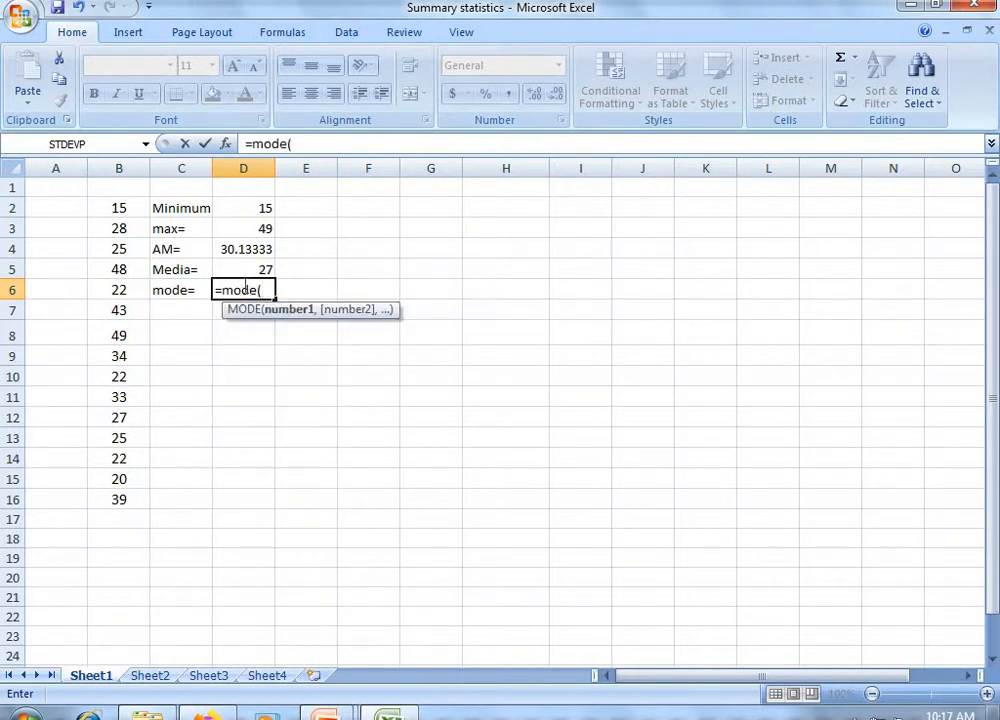
left_click_drag(121, 210, 116, 498)
type(")")
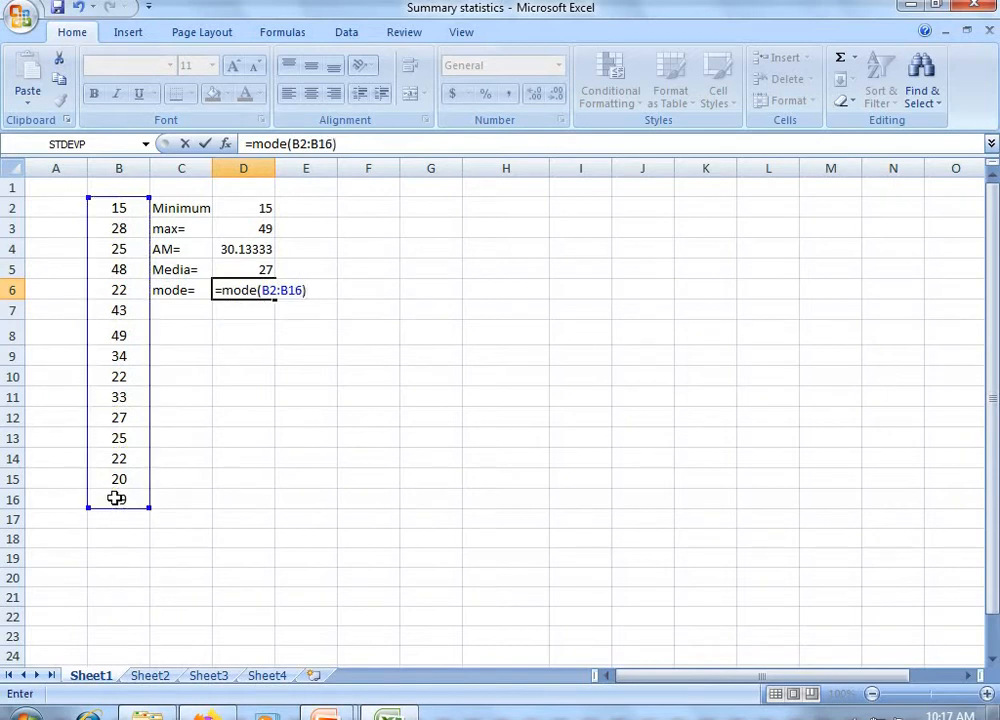
key("Return")
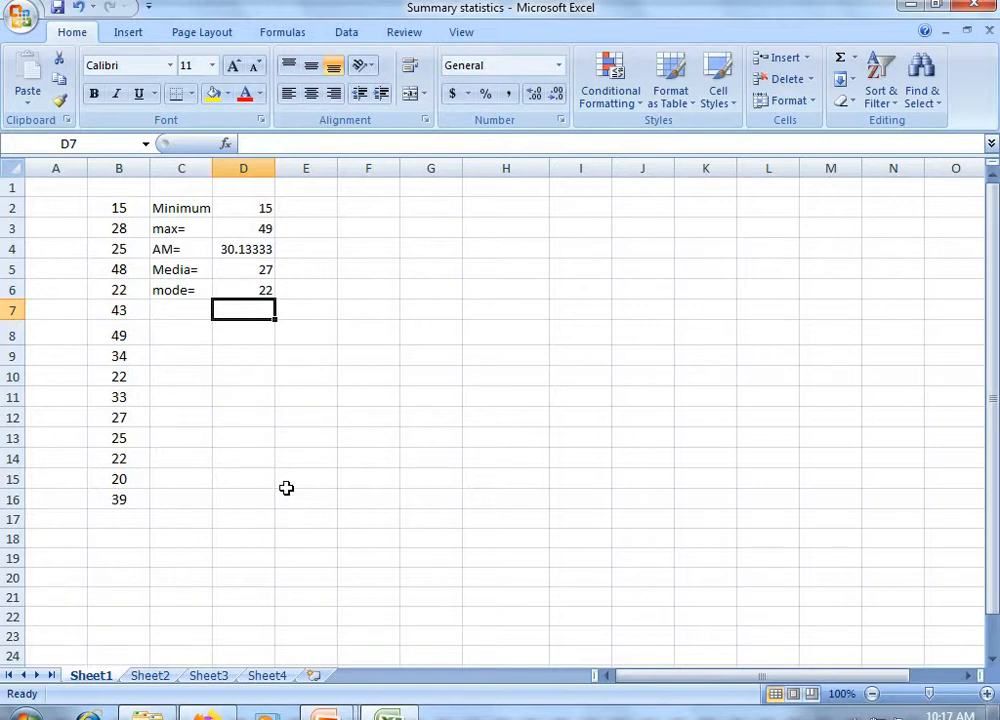
Step: Switch to the PowerPoint slide show, advance to the monthly sales exercise, and open its linked Summary statistics.xlsx workbook at Sheet2
mouse_move(325, 714)
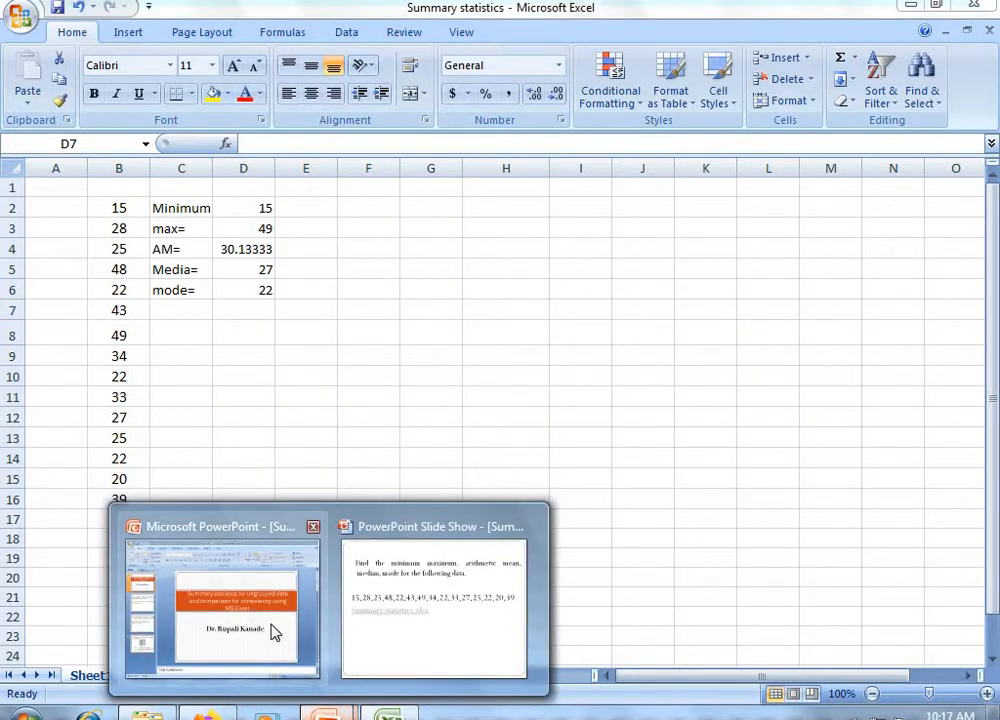
left_click(384, 634)
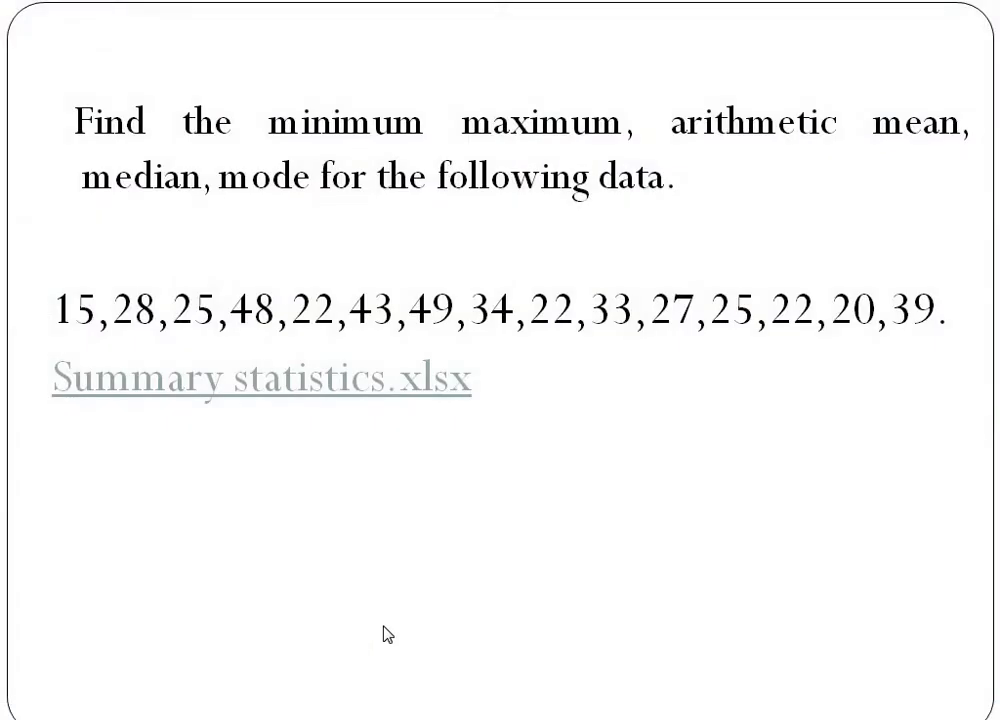
left_click(386, 634)
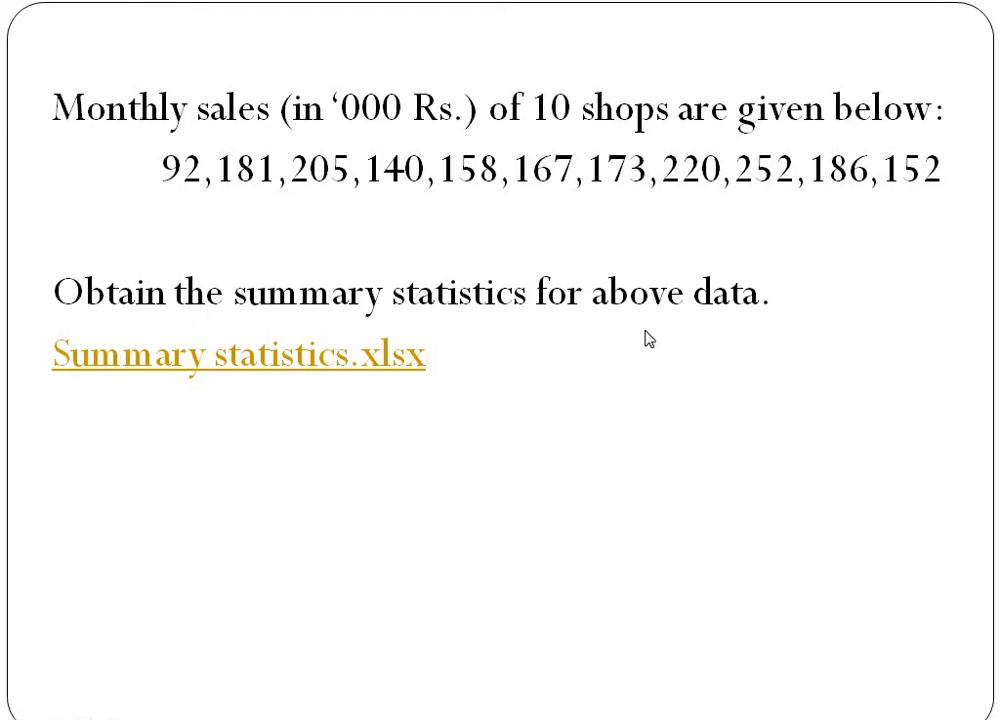
left_click(283, 362)
left_click(150, 677)
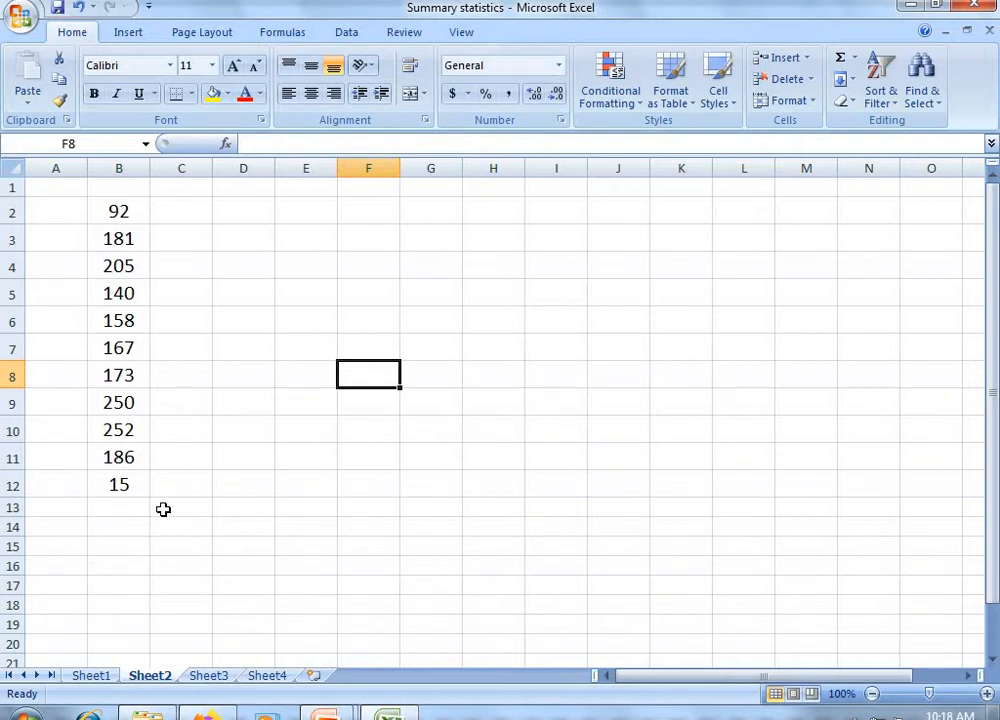
Step: Start the Descriptive Statistics analysis tool with B2:B12 as the input range
left_click(347, 40)
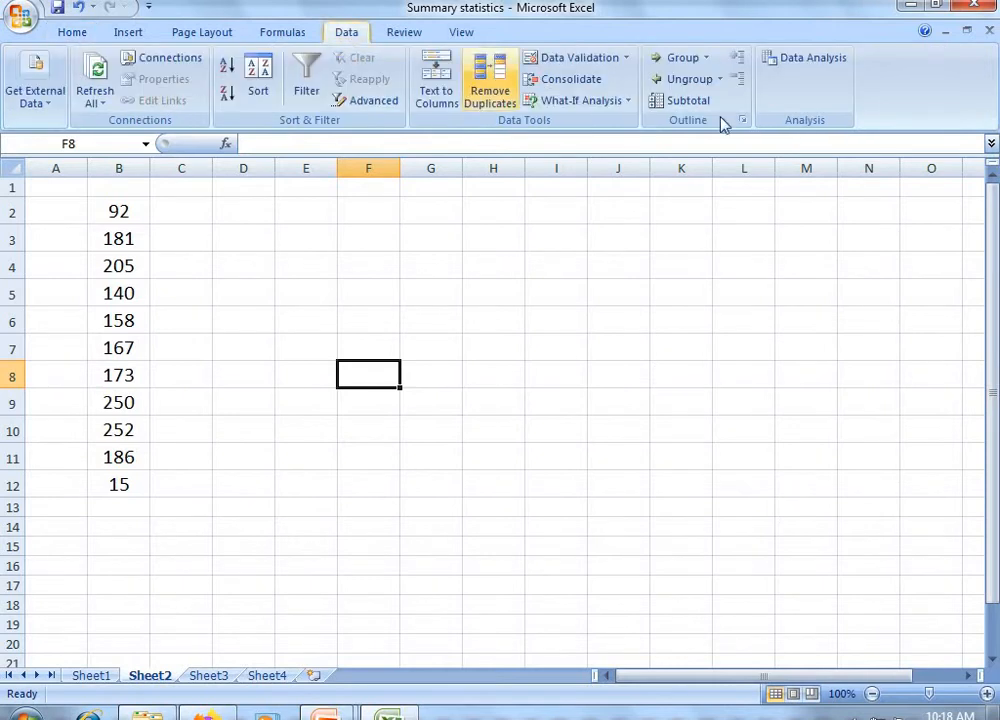
left_click(838, 62)
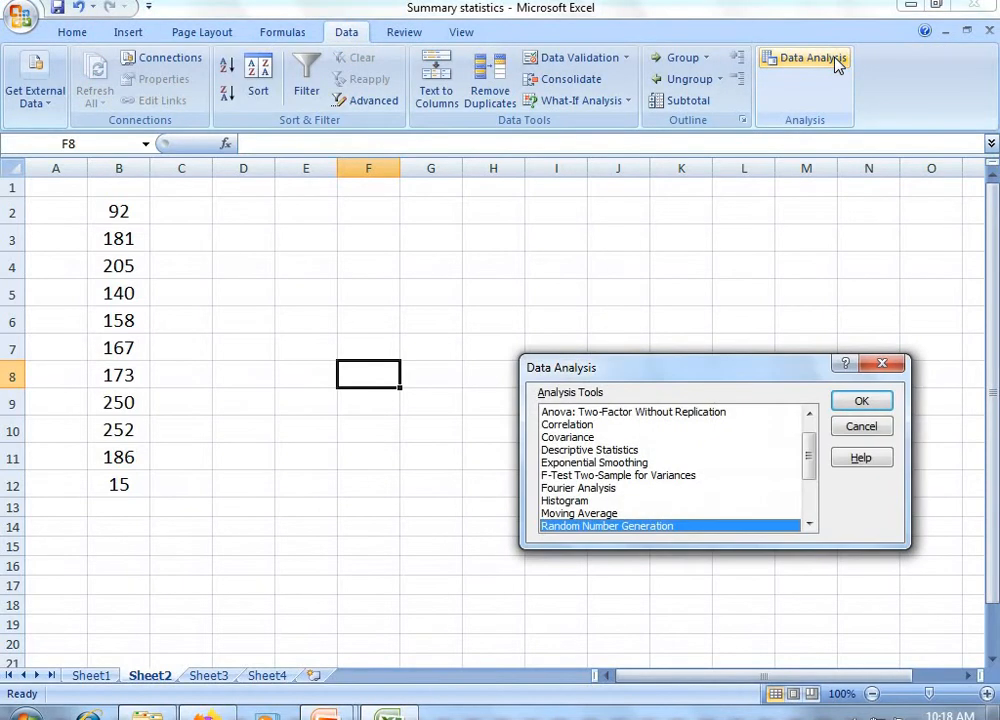
left_click(580, 450)
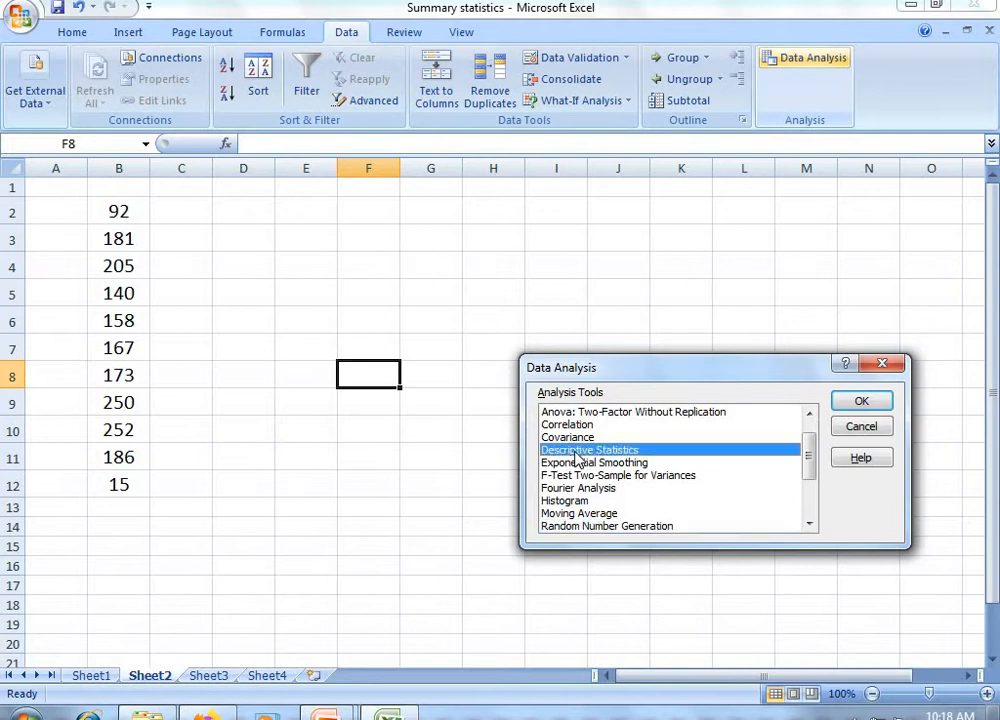
left_click(866, 404)
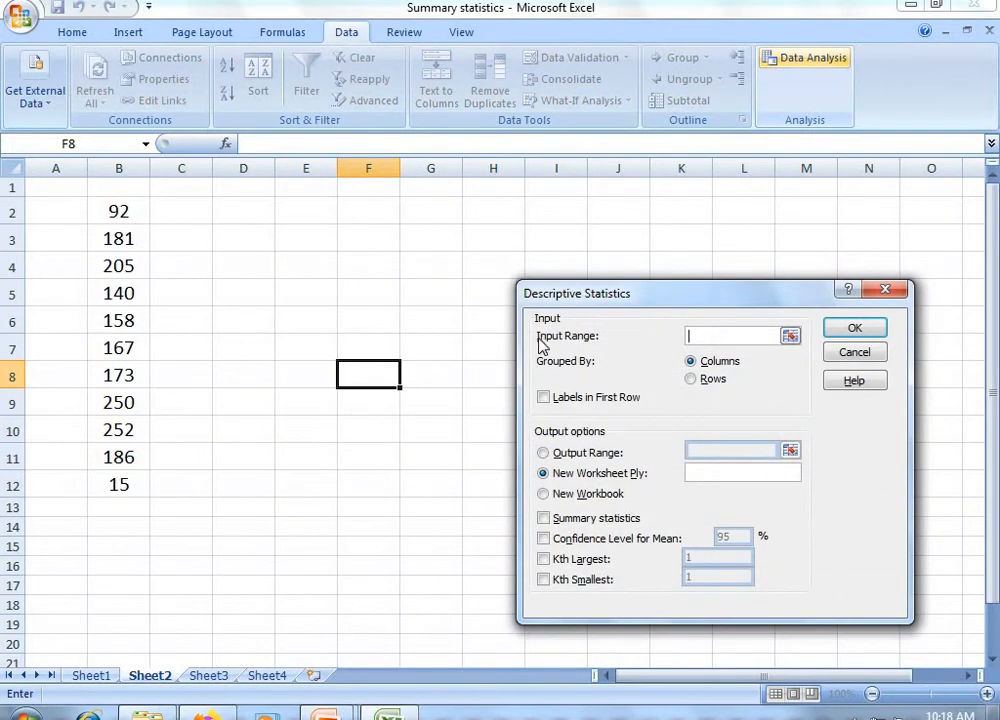
left_click(791, 338)
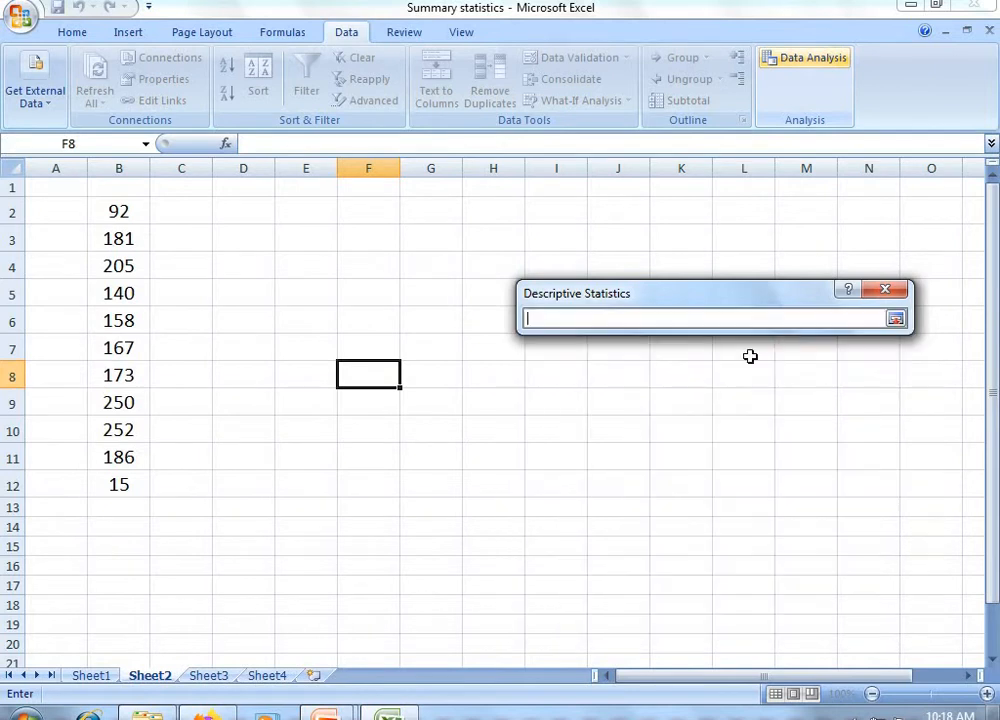
left_click_drag(113, 204, 100, 482)
left_click(895, 319)
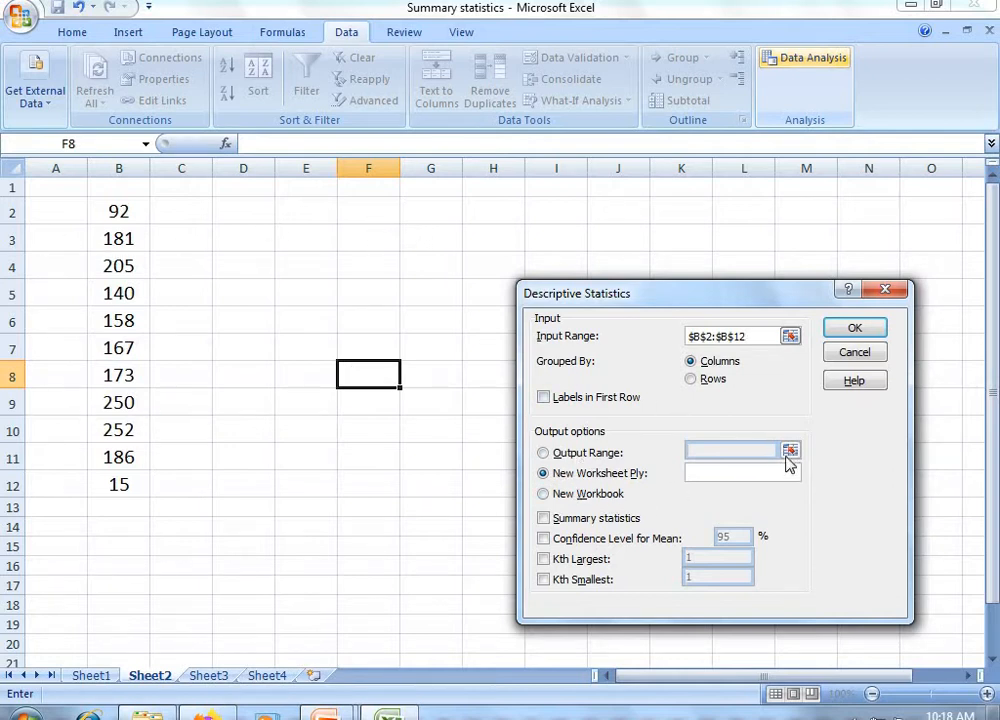
Step: Output the summary statistics to range E2:F12 and fit the widths of columns E and F to their contents
left_click(578, 453)
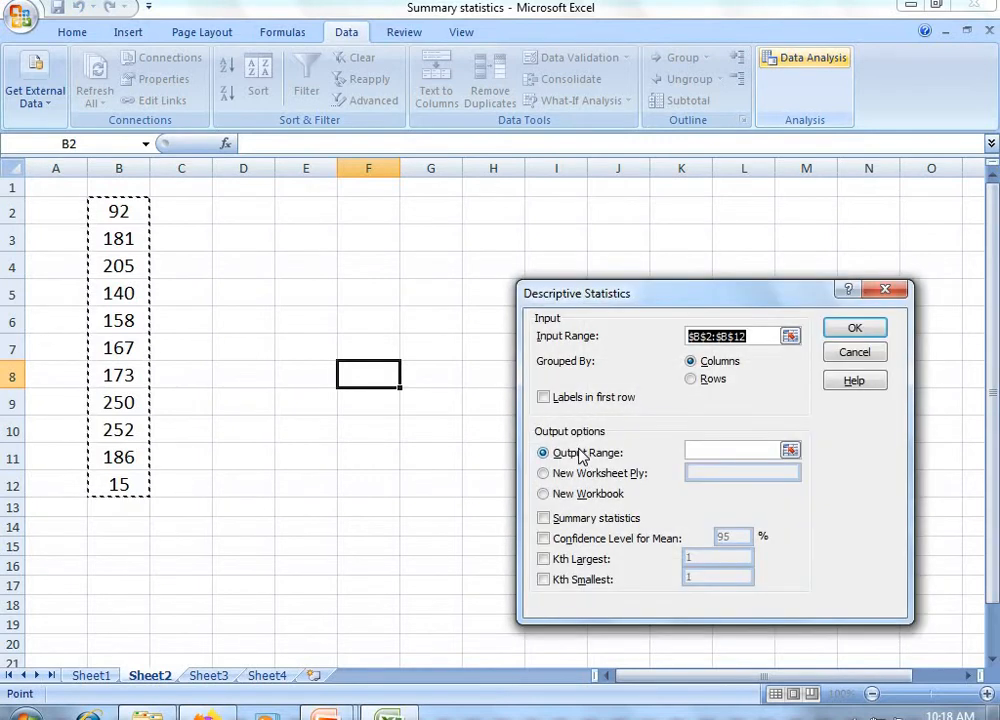
left_click(791, 451)
left_click_drag(297, 212, 404, 491)
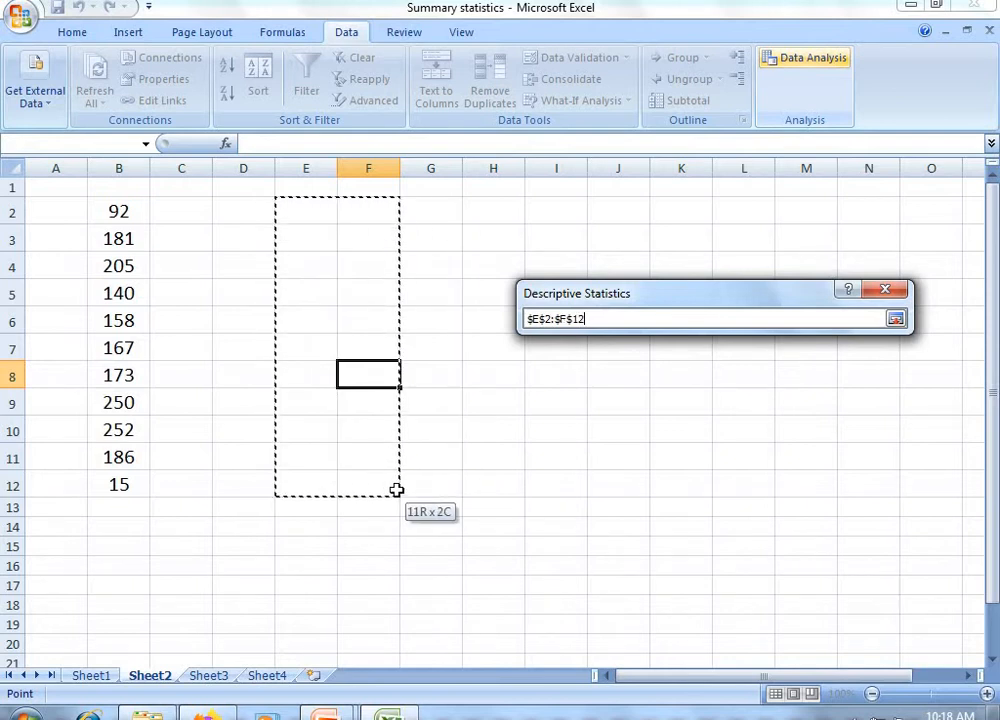
left_click(895, 319)
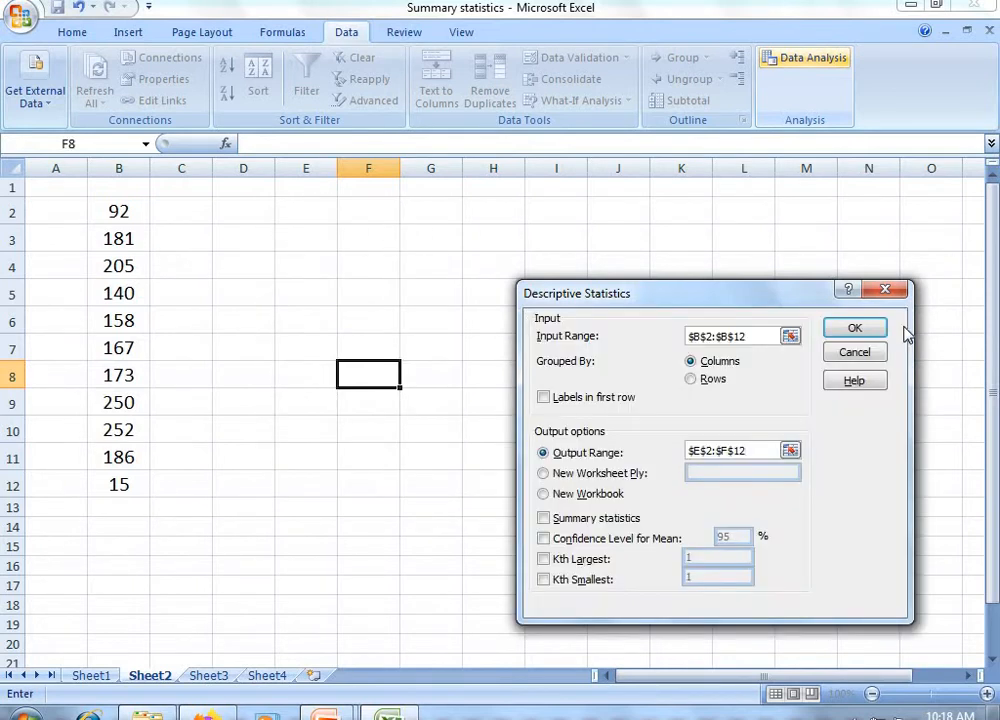
left_click(614, 522)
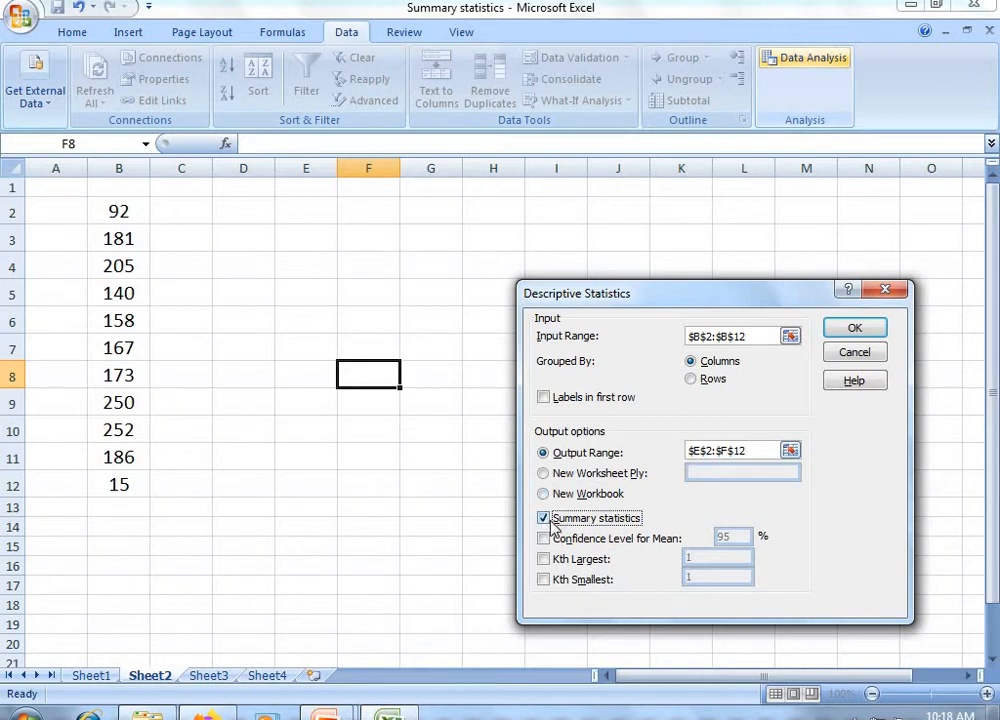
left_click(856, 330)
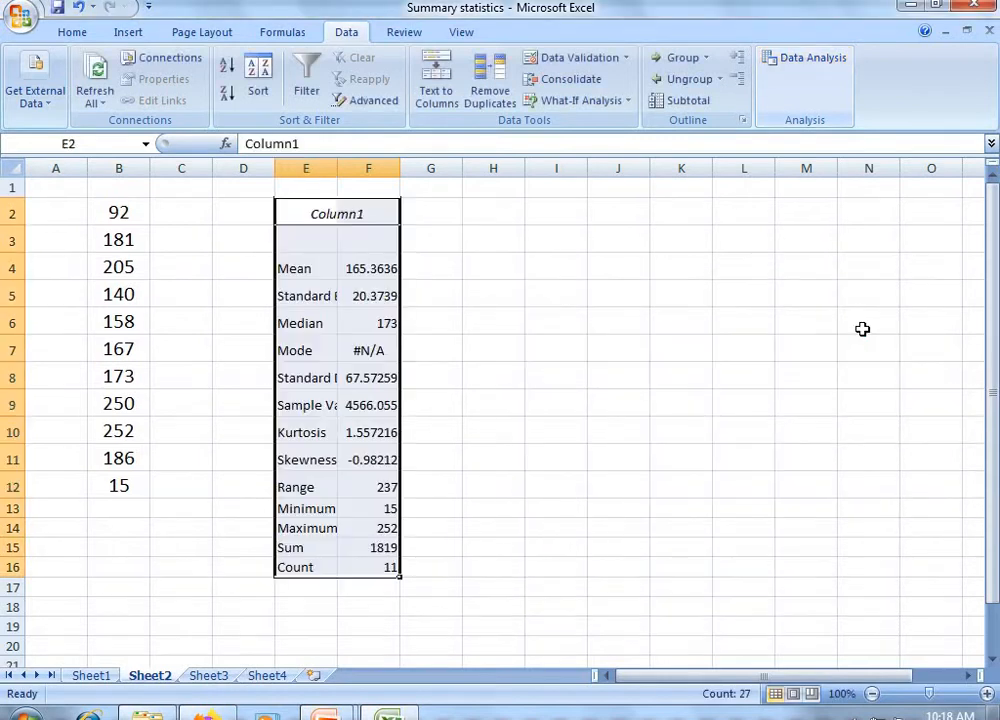
double_click(339, 170)
double_click(462, 170)
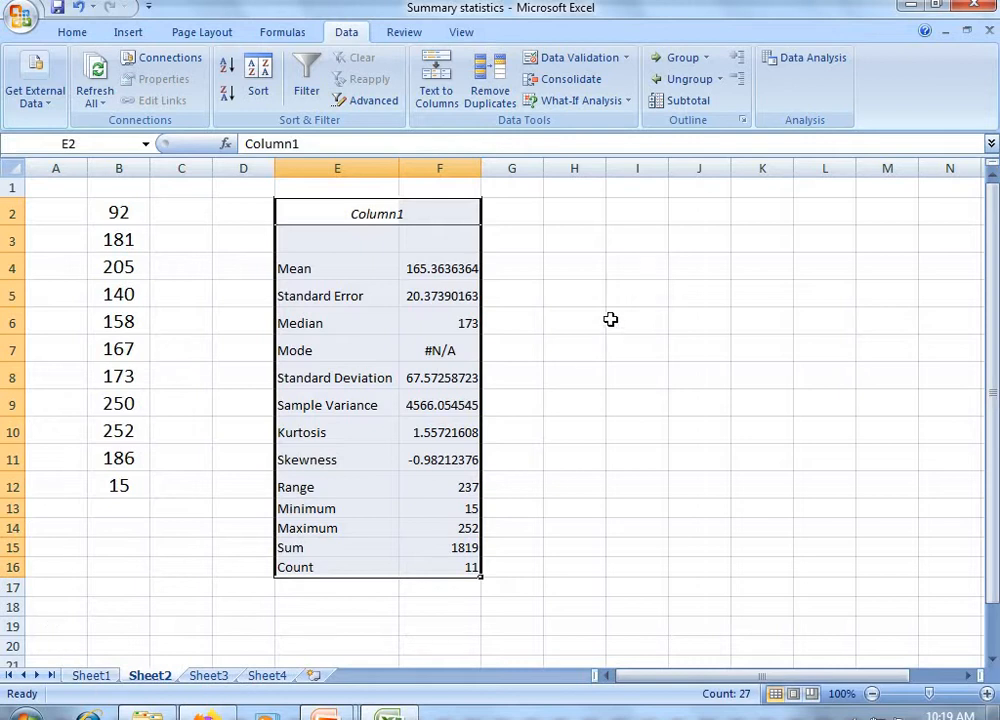
Step: Calculate the mean of B2:B12 in cell G4 with the AVERAGE function
left_click(519, 268)
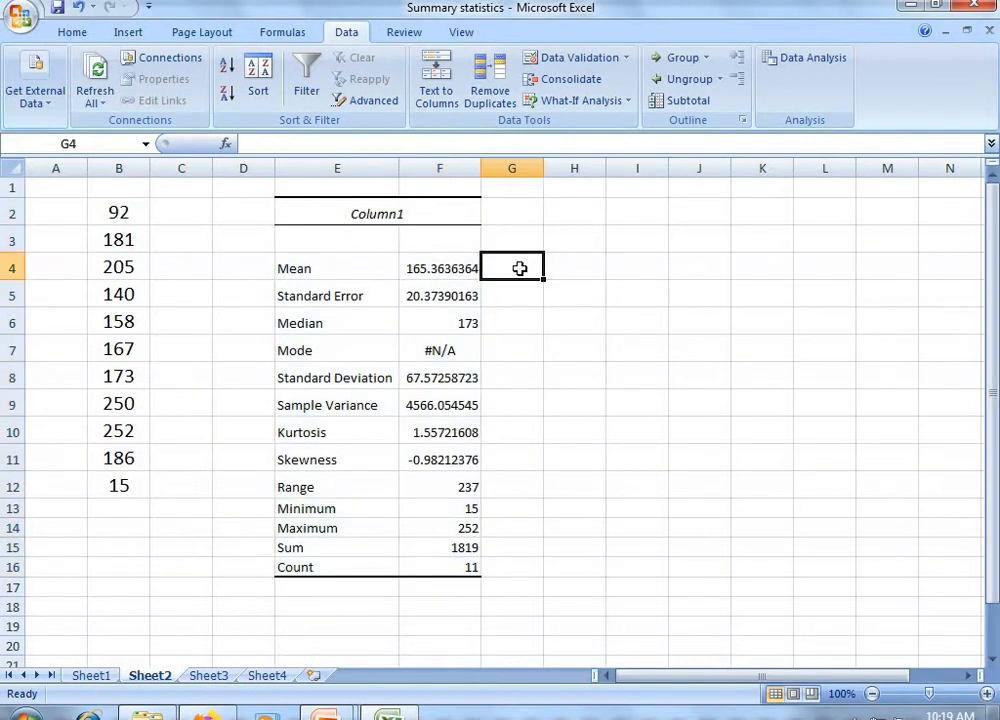
type("=a")
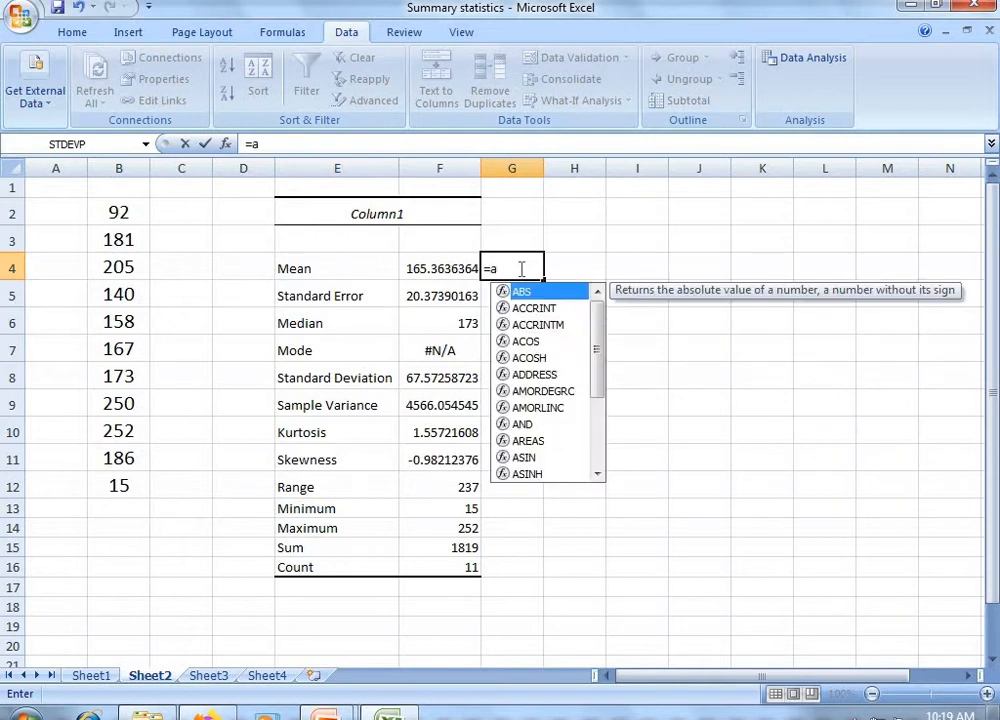
type("verage")
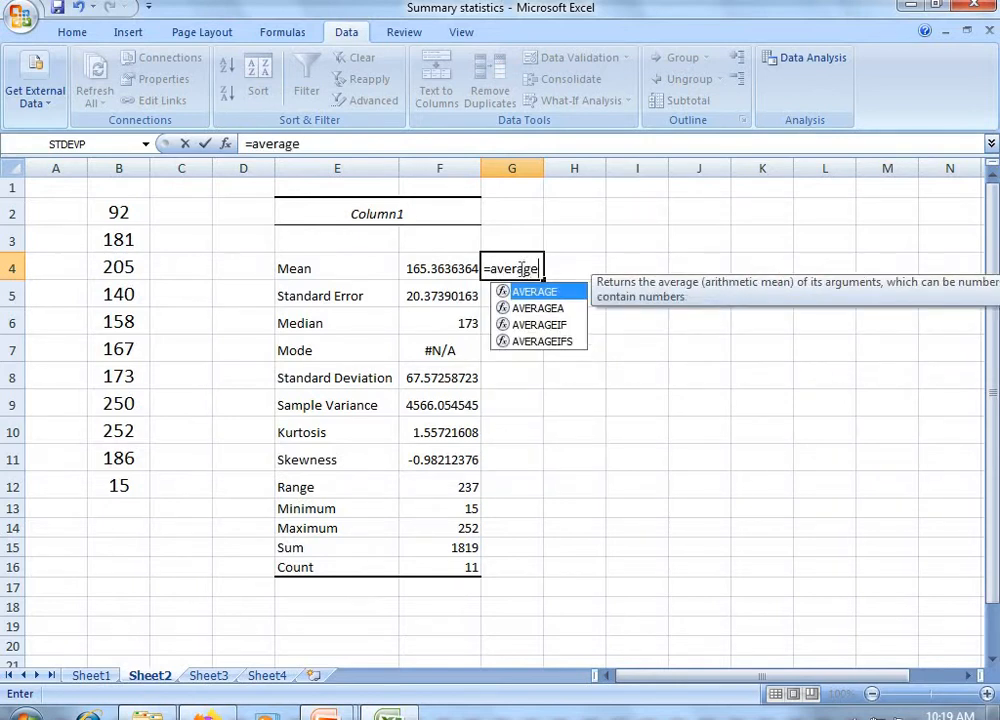
type("(")
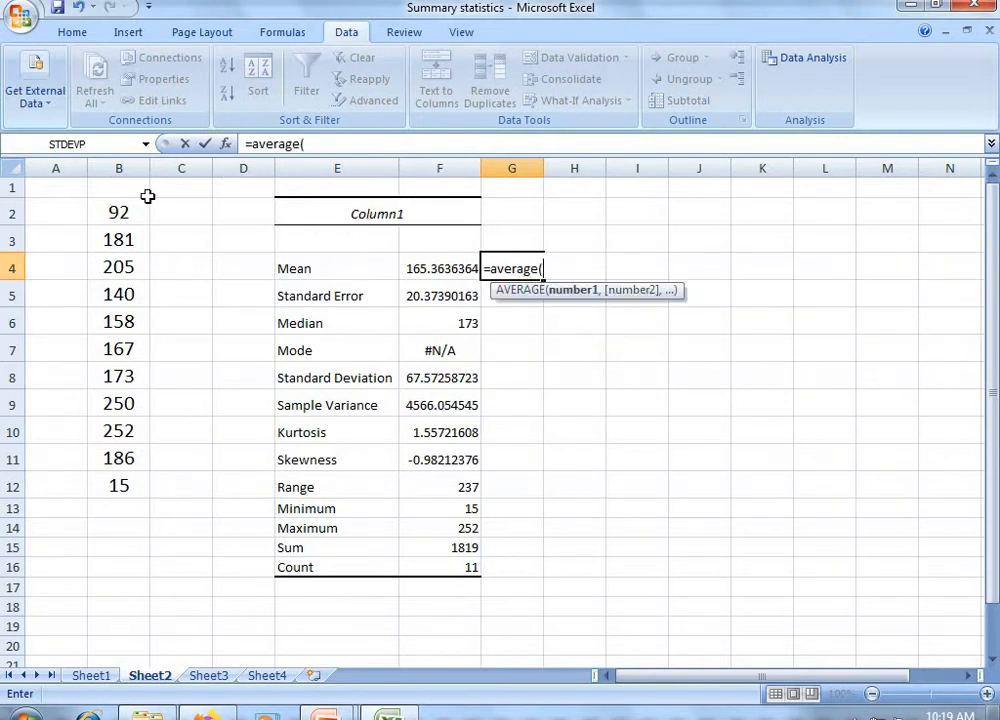
left_click_drag(117, 213, 116, 478)
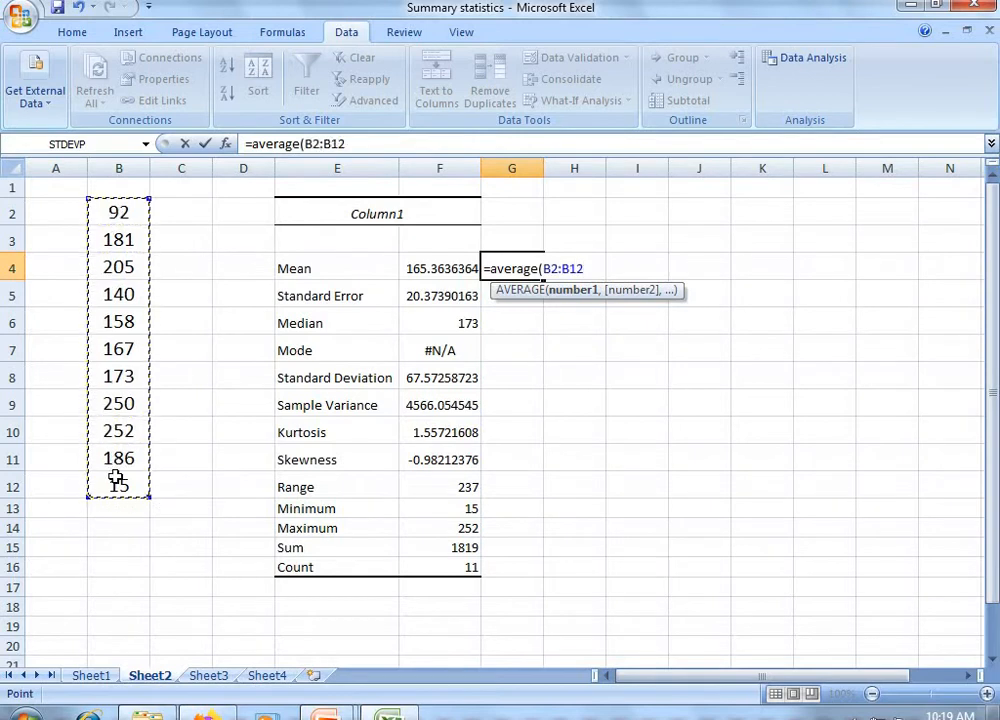
type(")")
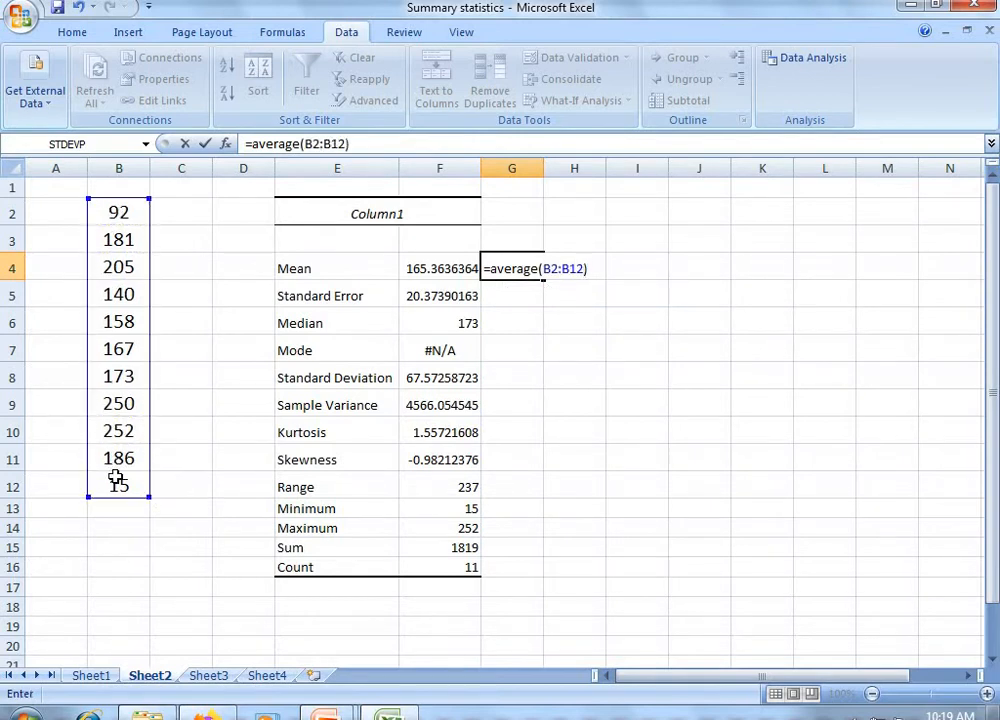
key("Return")
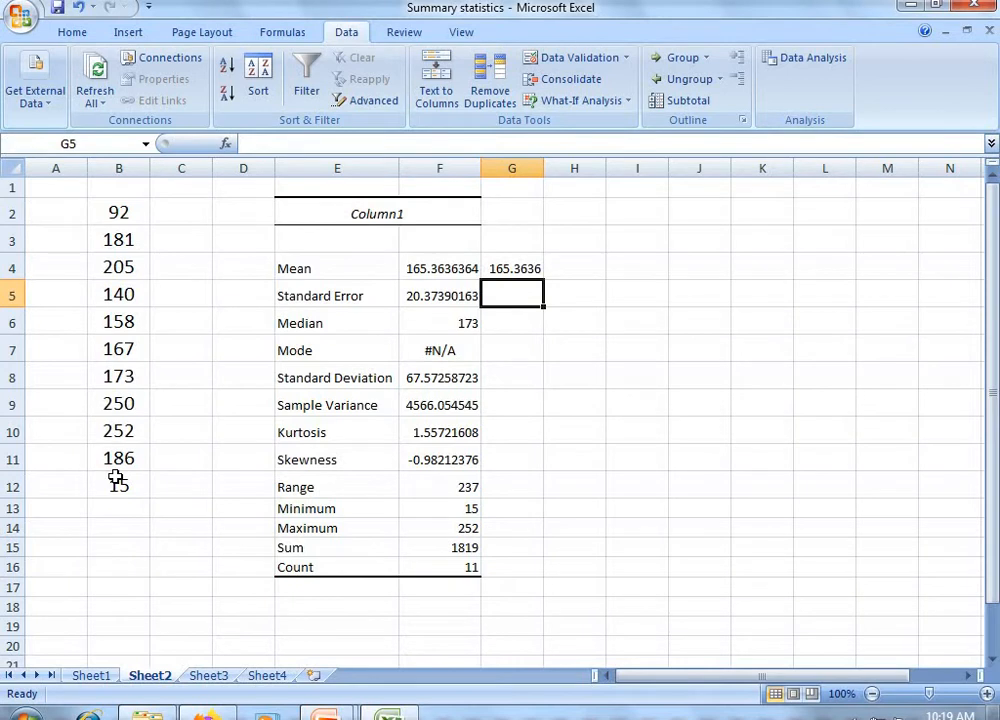
Step: Calculate the median of B2:B12 in cell G6 with the MEDIAN function
left_click(503, 325)
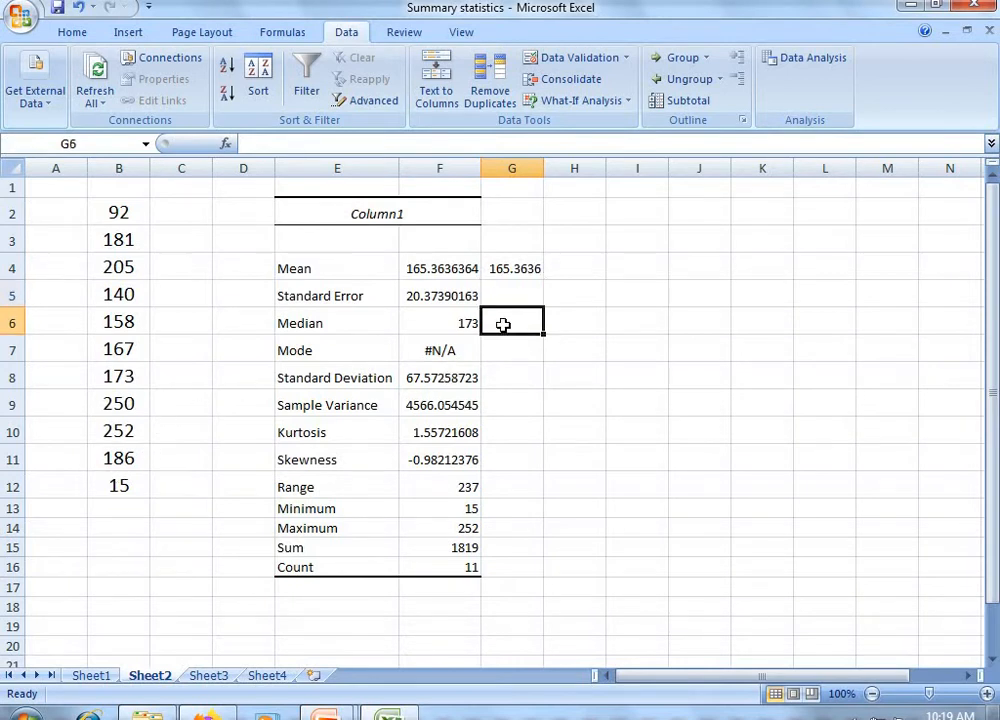
type("=med")
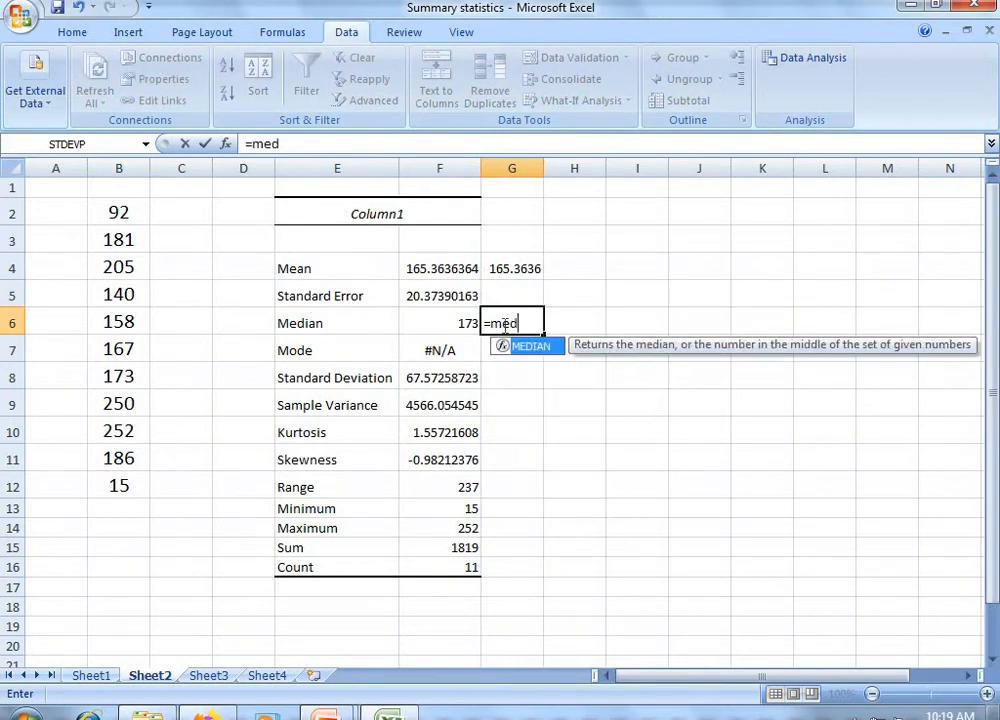
type("ian(")
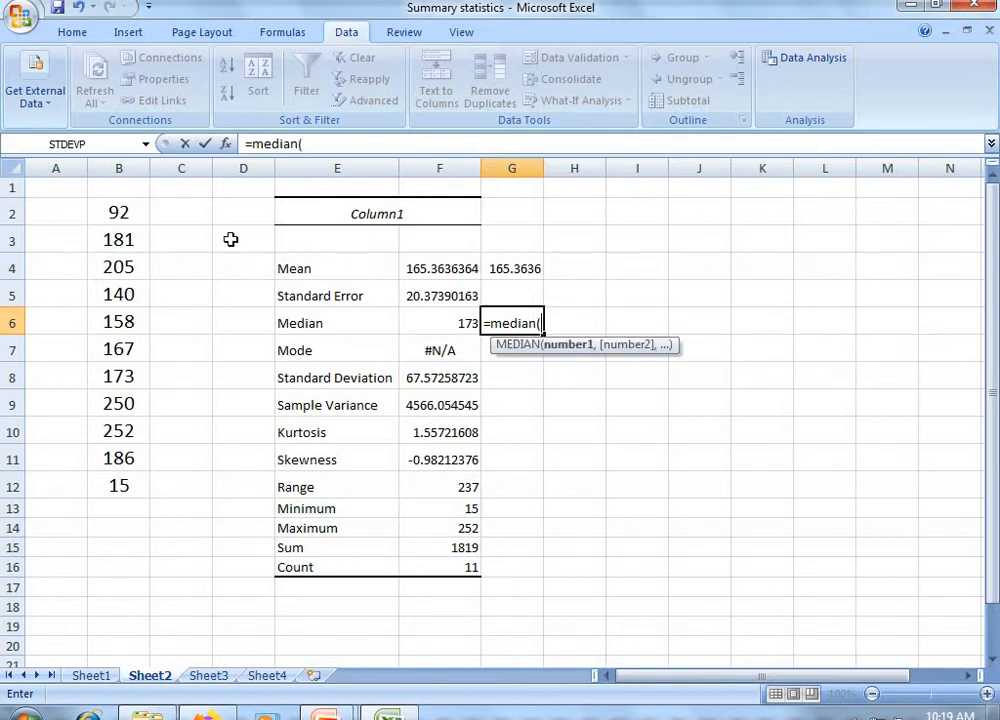
left_click_drag(120, 204, 105, 474)
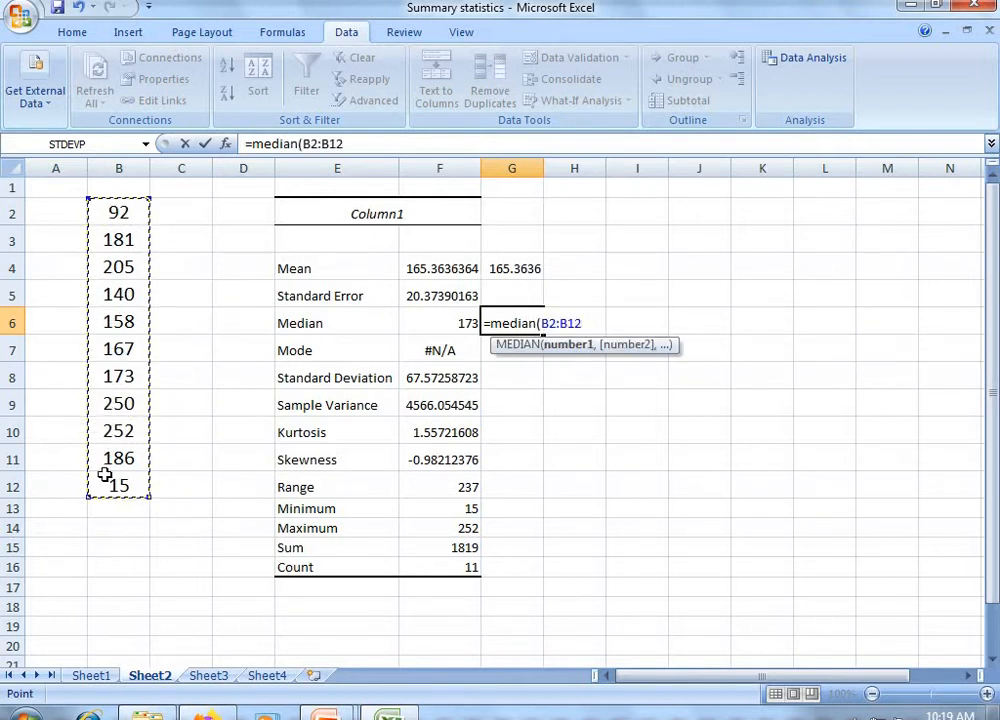
type(")")
key("Return")
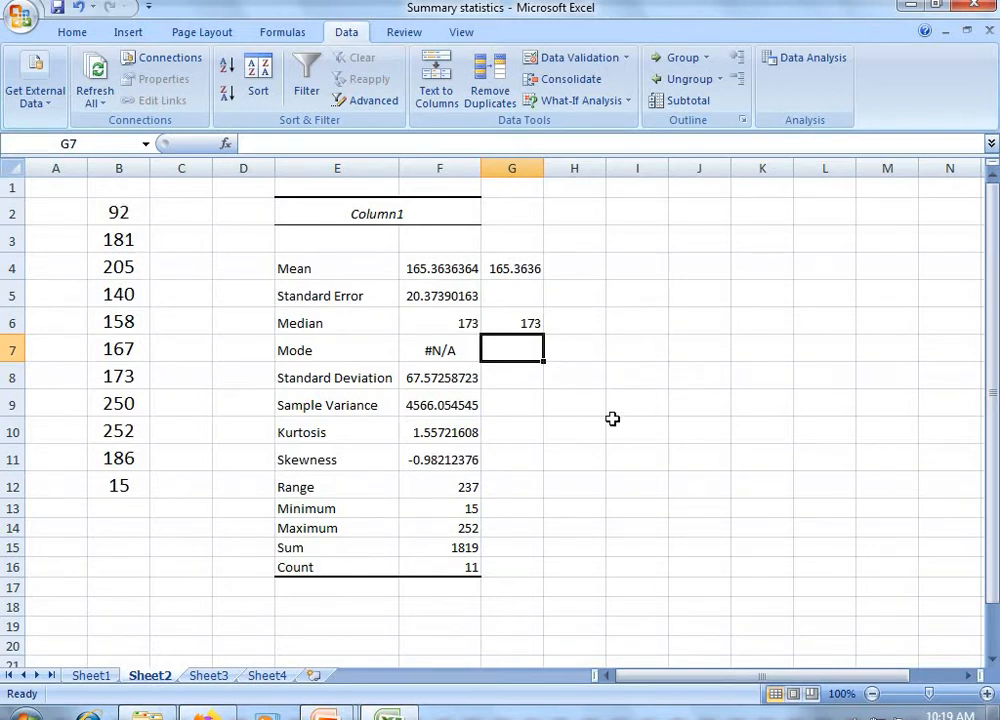
Step: Calculate the sample standard deviation of B2:B12 in cell G8 with the STDEV function
left_click(520, 378)
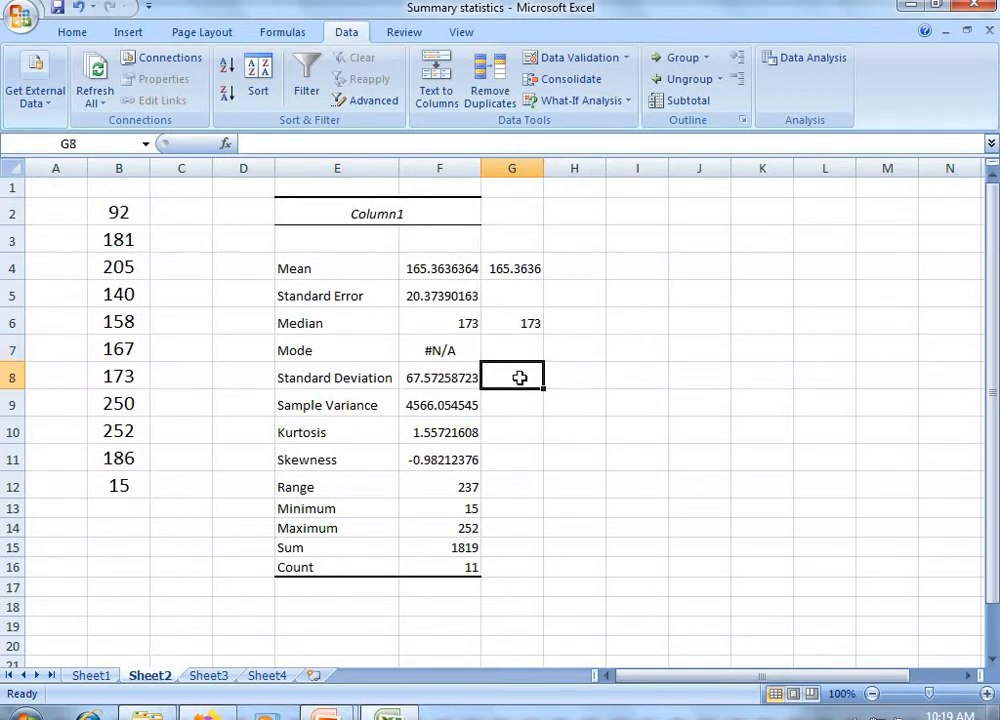
type("=st")
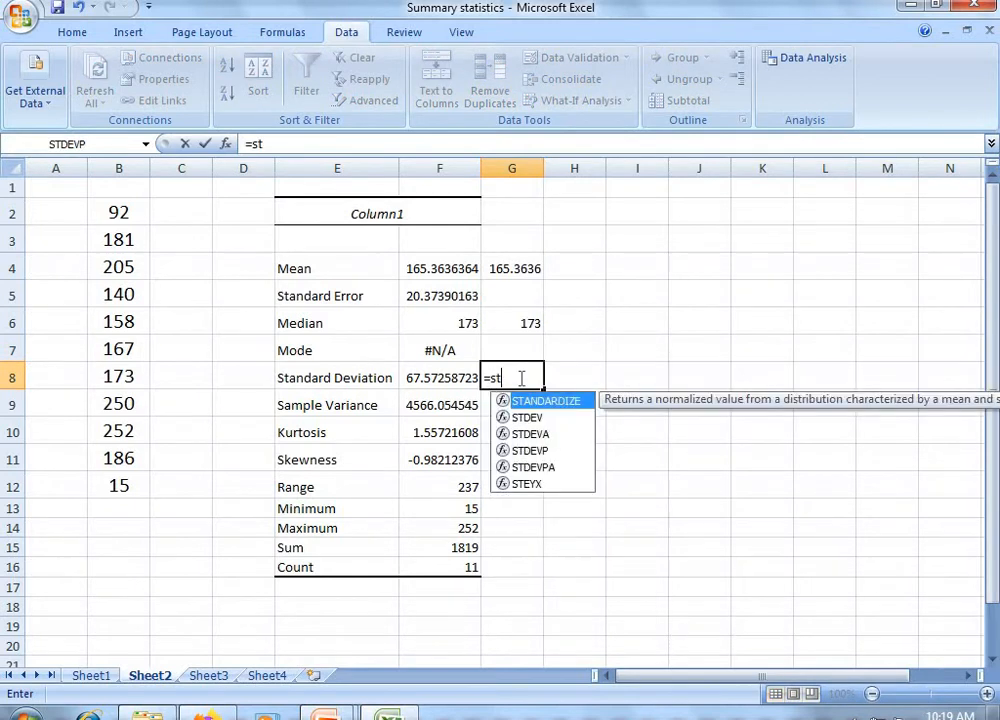
type("de")
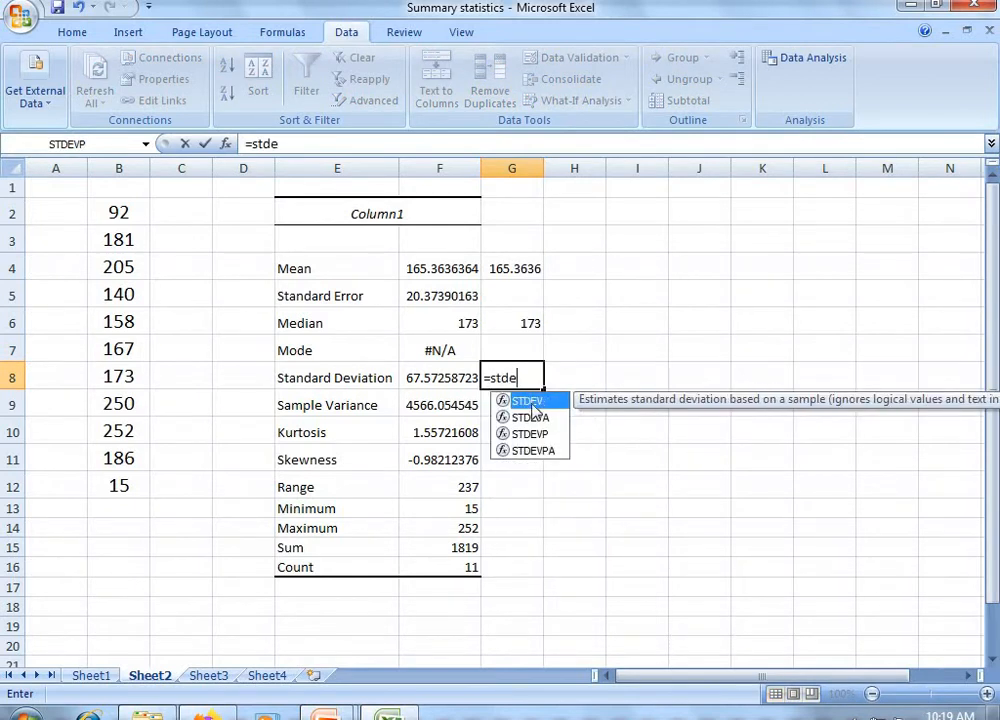
double_click(530, 401)
left_click_drag(127, 219, 131, 486)
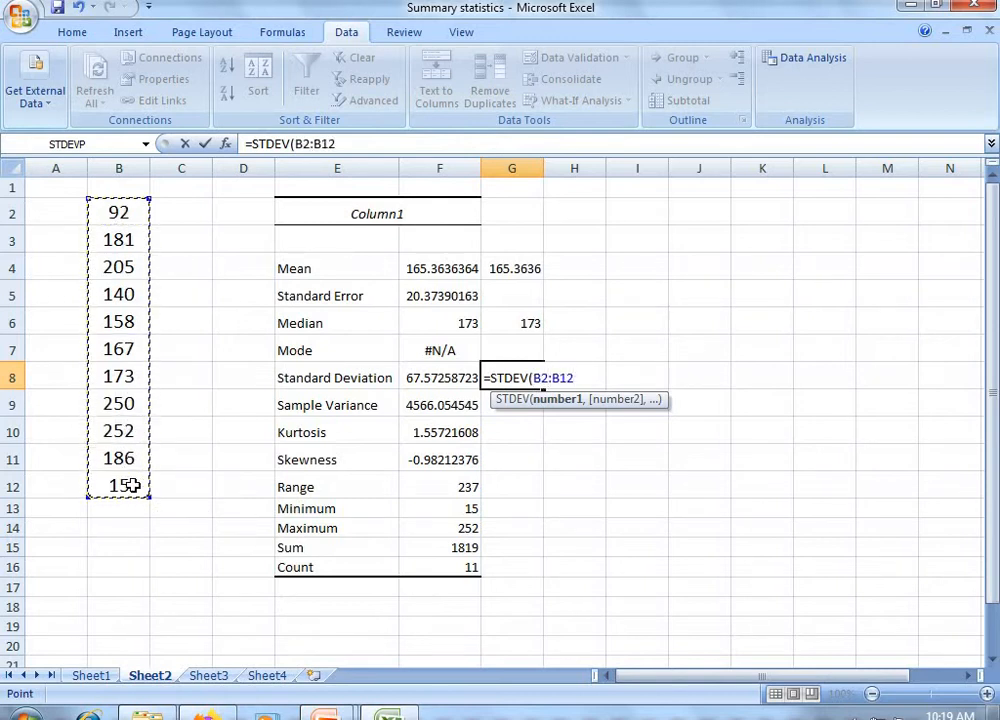
type(")")
key("Return")
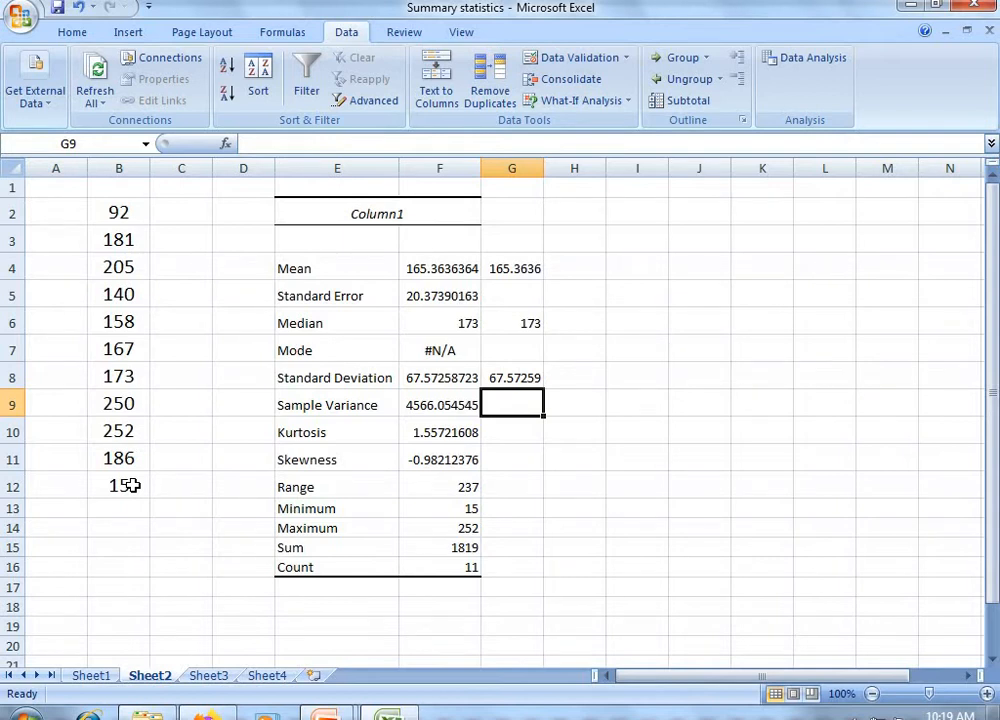
Step: Calculate the sample variance of B2:B12 in cell G9 with the VAR function
type("=var")
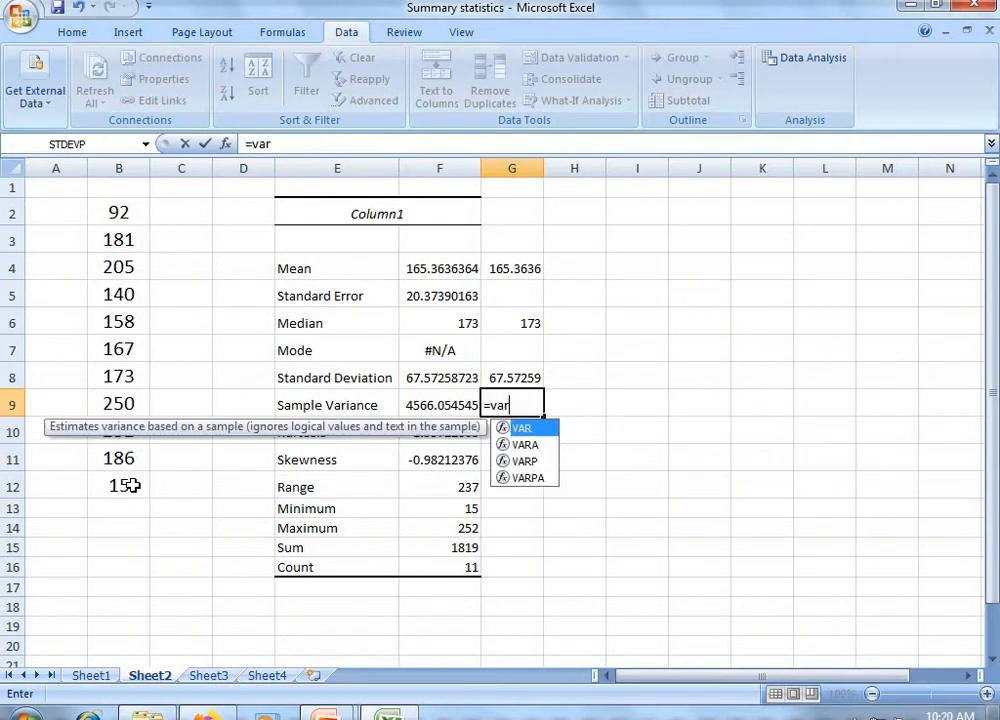
type("(")
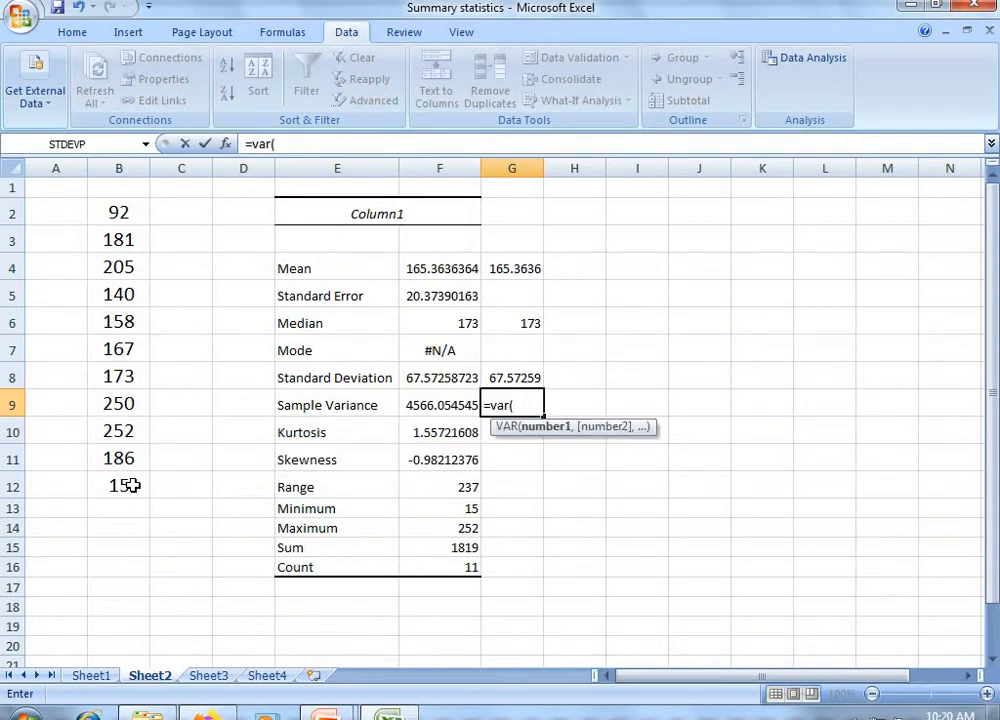
left_click_drag(116, 210, 95, 492)
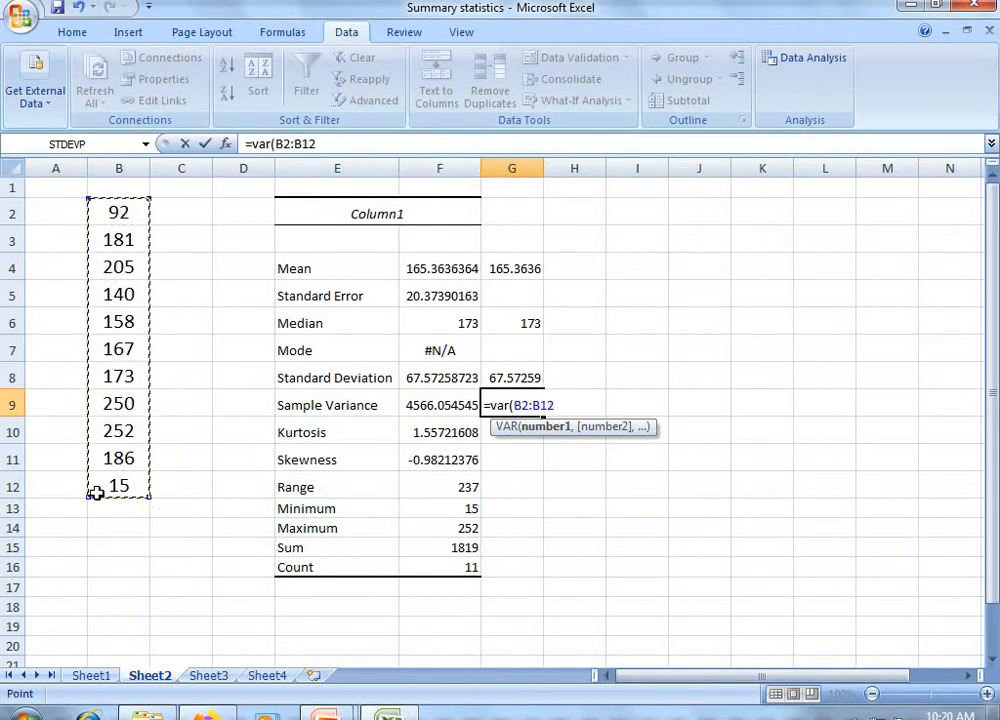
type(")")
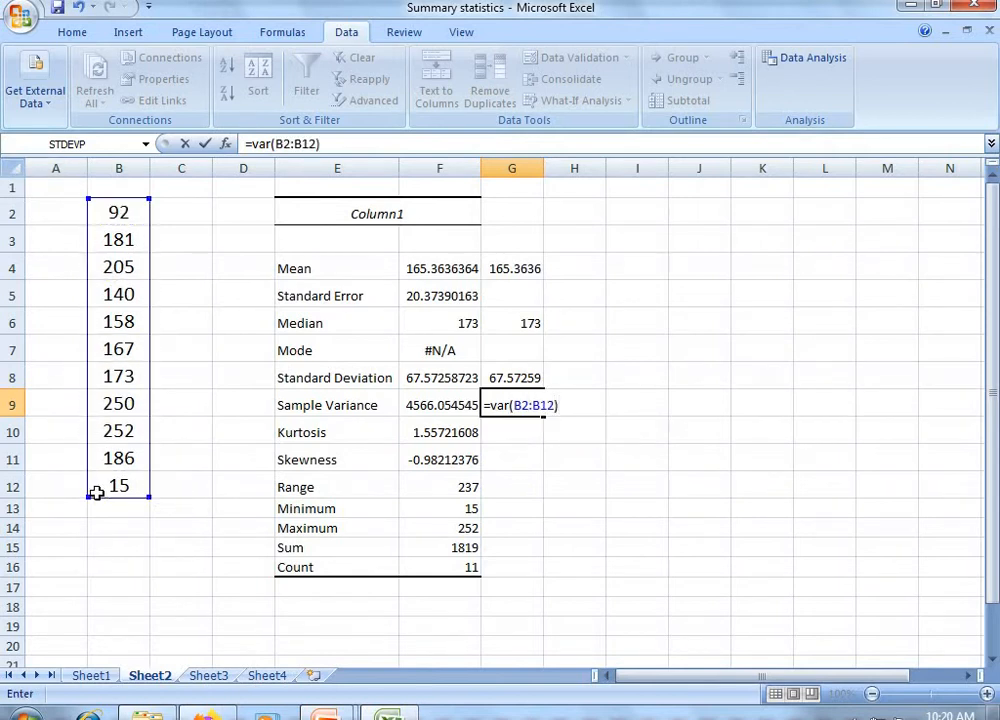
key("Return")
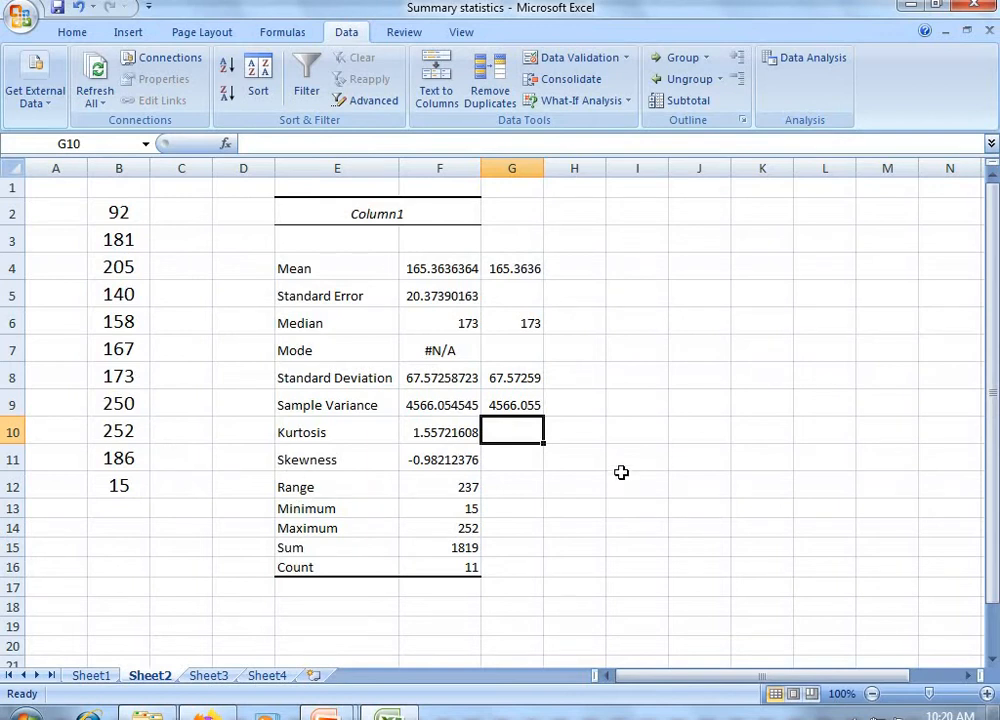
Step: Calculate the kurtosis of B2:B12 in cell G10 with the KURT function
type("=")
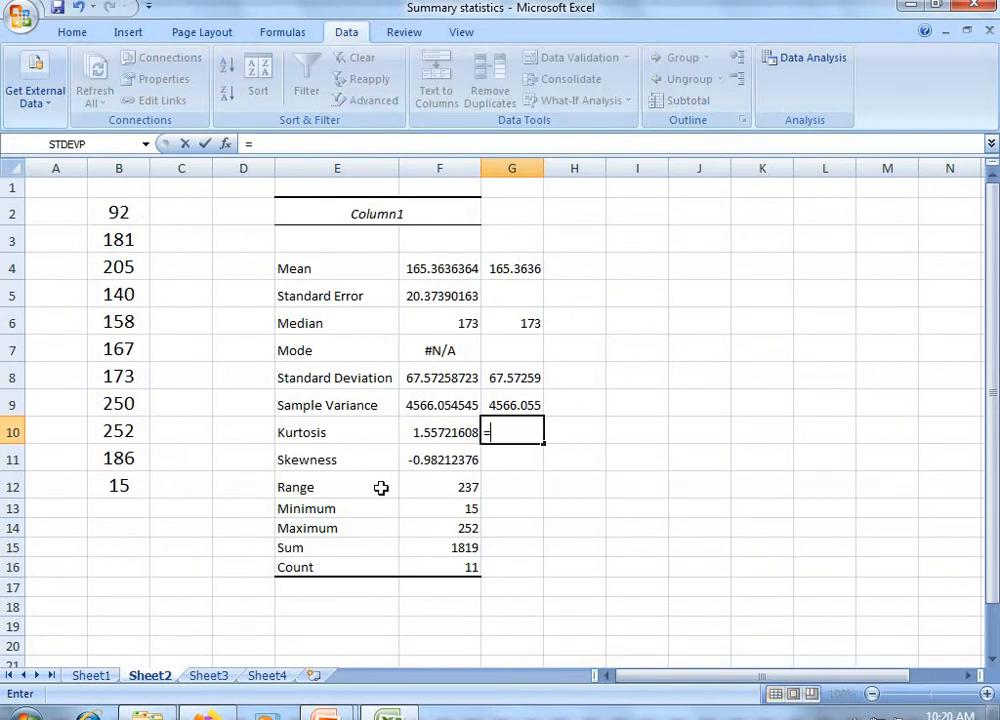
type("kurt")
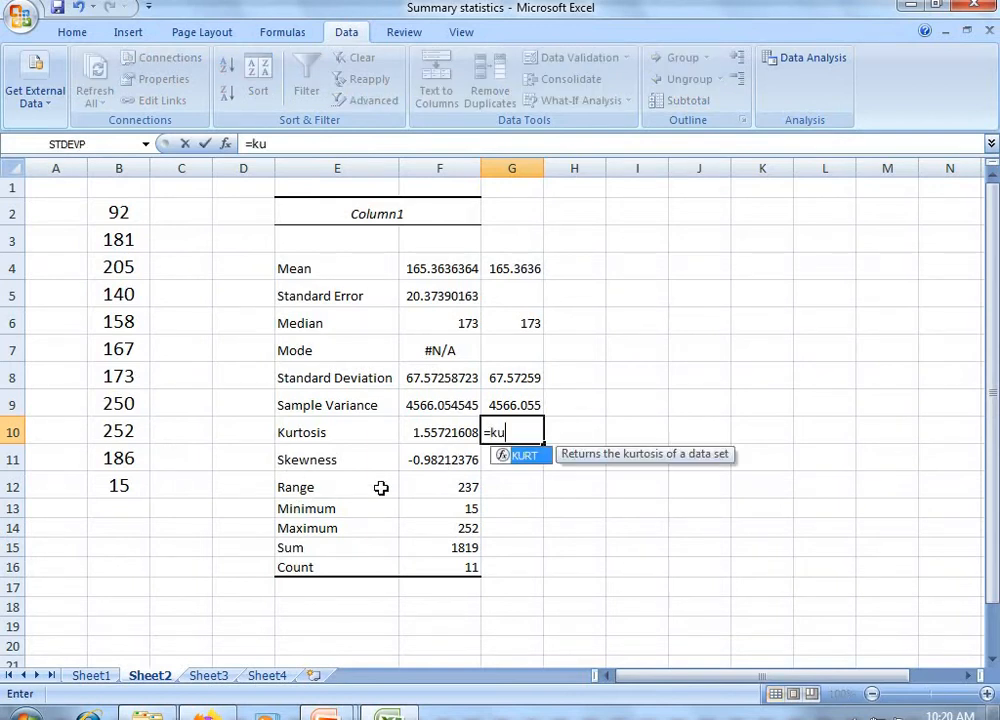
double_click(526, 456)
left_click_drag(116, 212, 110, 477)
type(")")
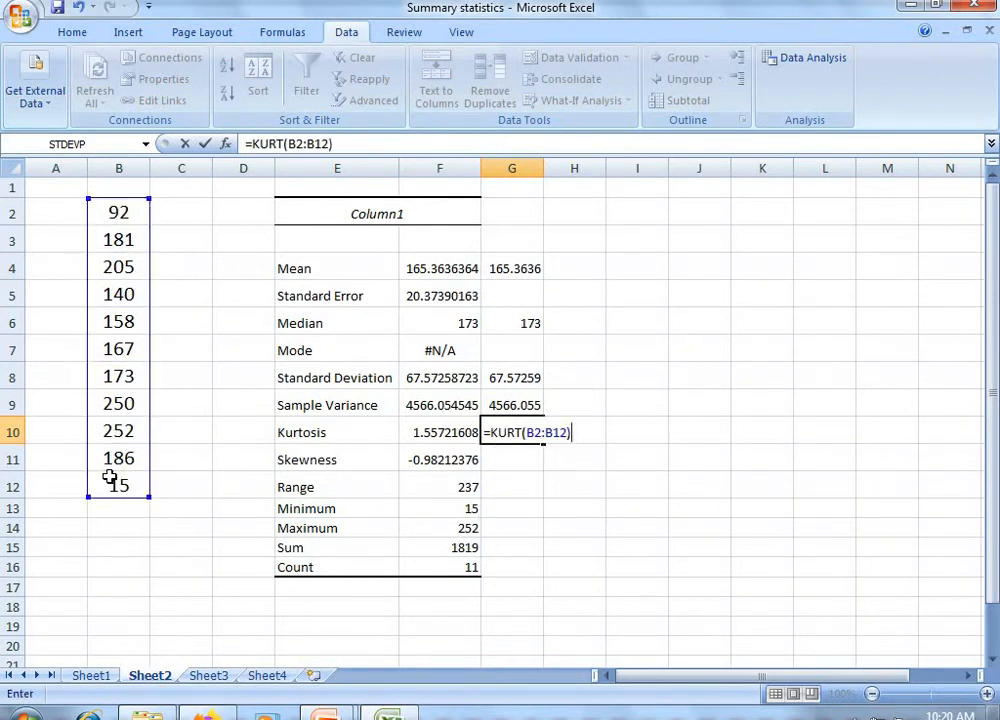
key("Return")
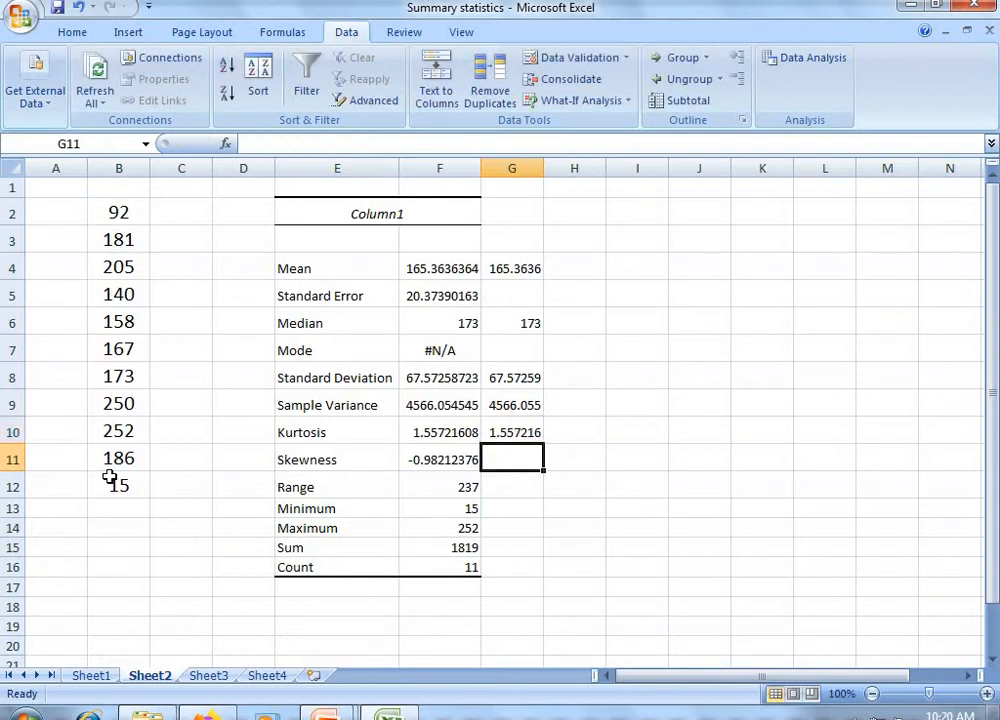
Step: Calculate the skewness of B2:B12 in cell G11 with the SKEW function
type("=s")
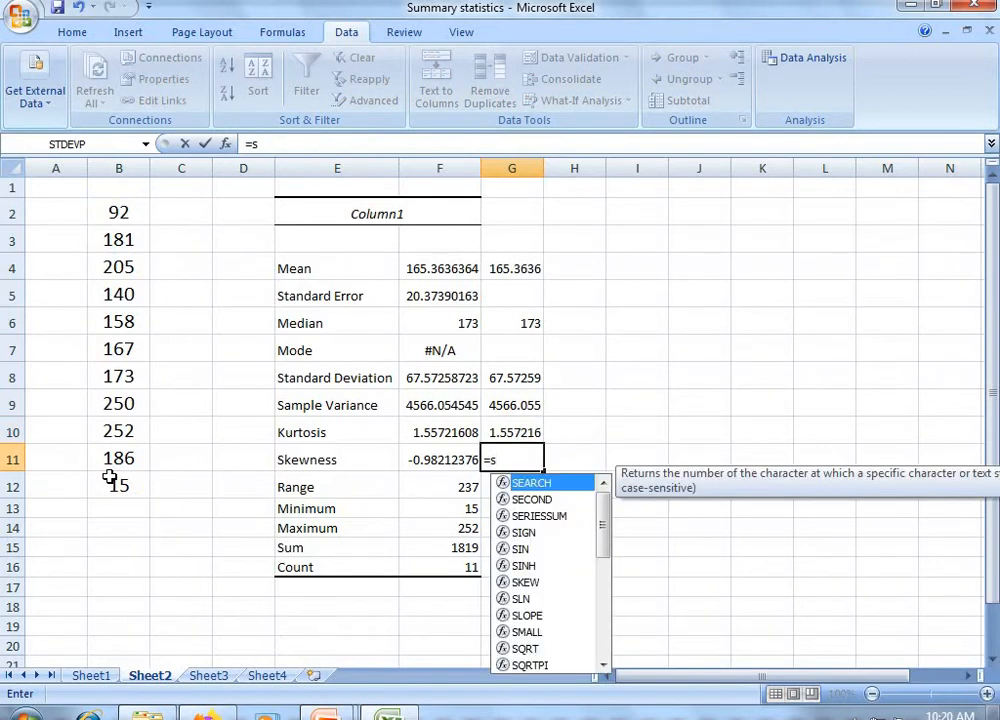
type("kew")
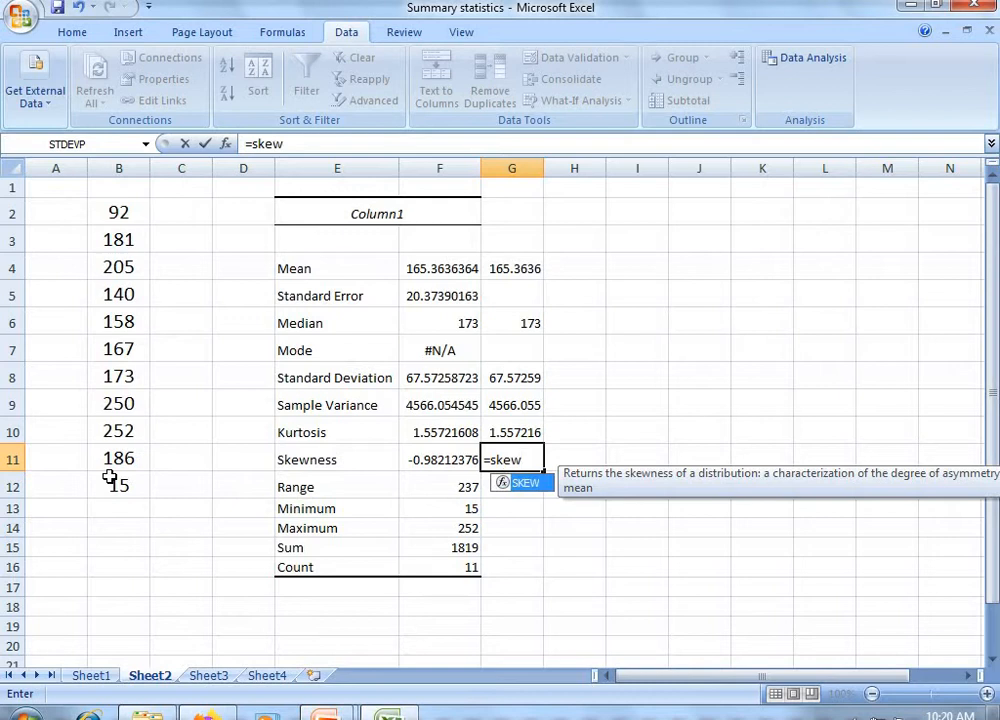
double_click(518, 485)
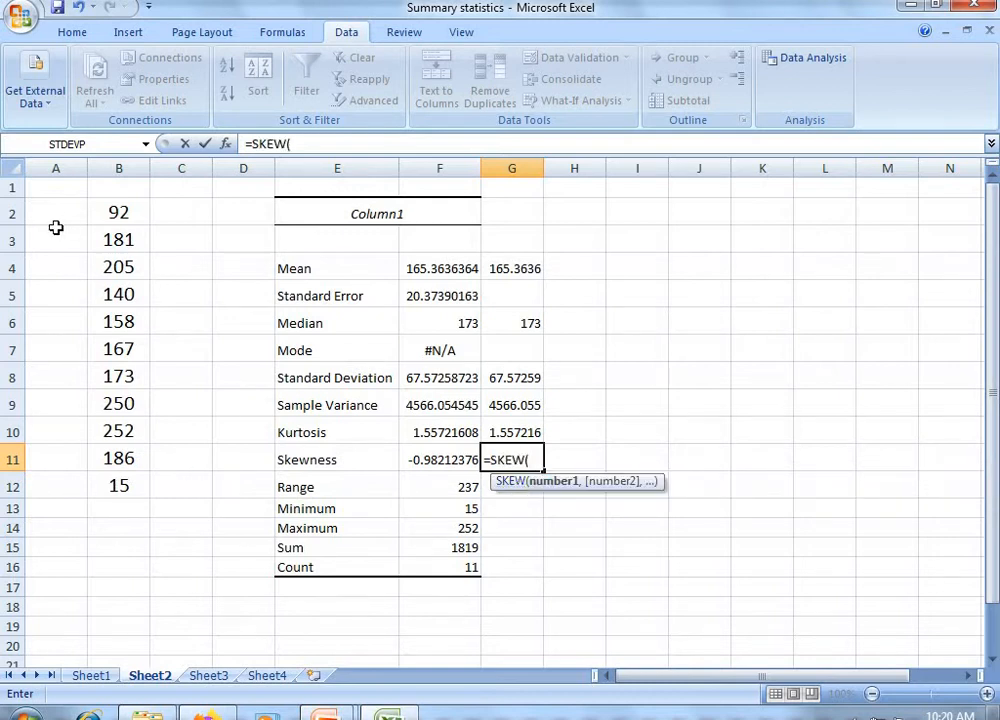
left_click_drag(116, 208, 101, 478)
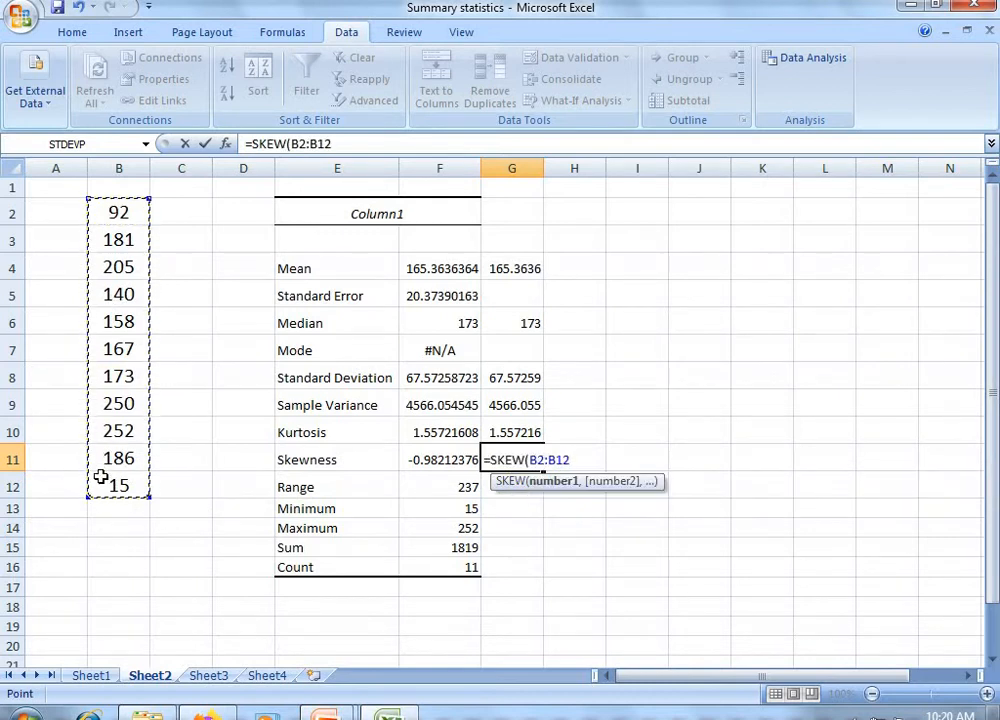
type(")")
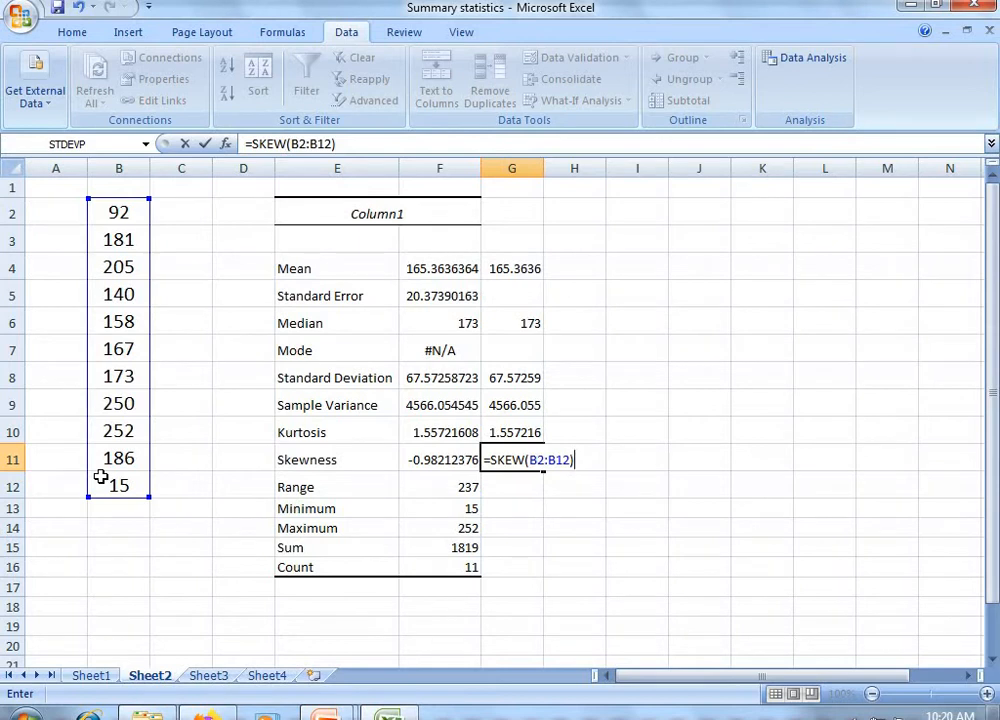
key("Return")
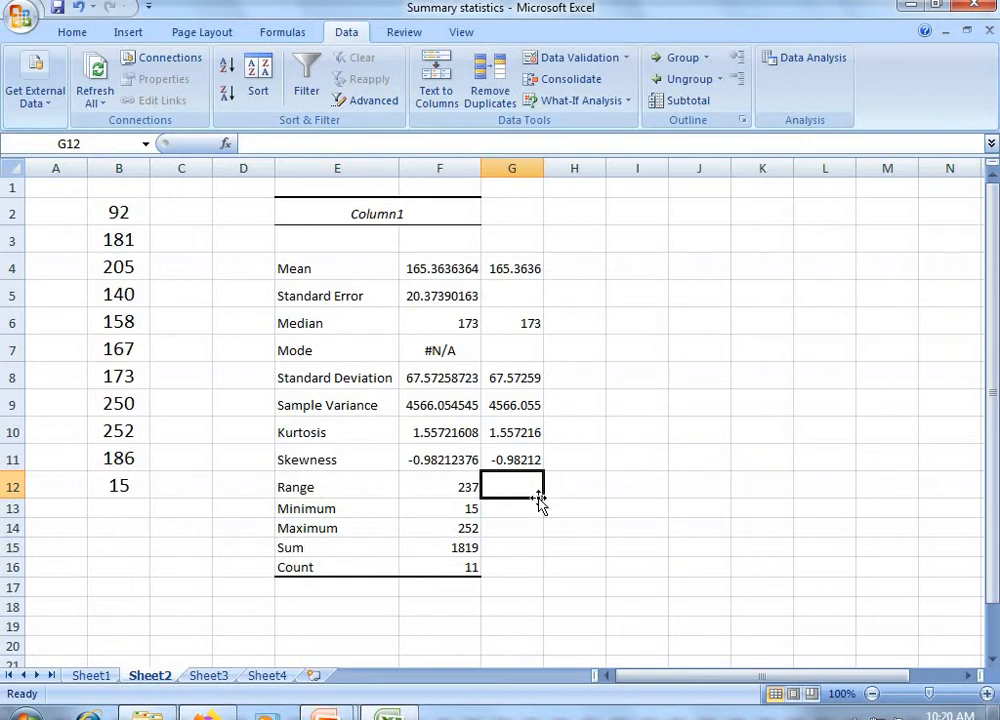
Step: Calculate the range of B2:B12 in cell G12 by subtracting its MIN from its MAX
type("=")
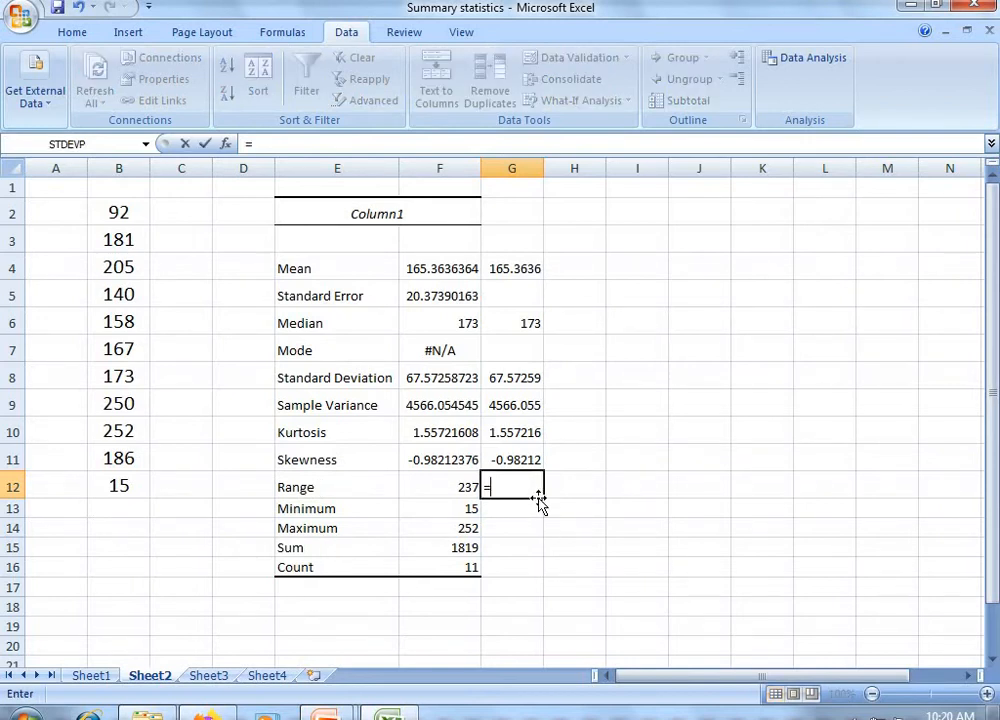
type("Max")
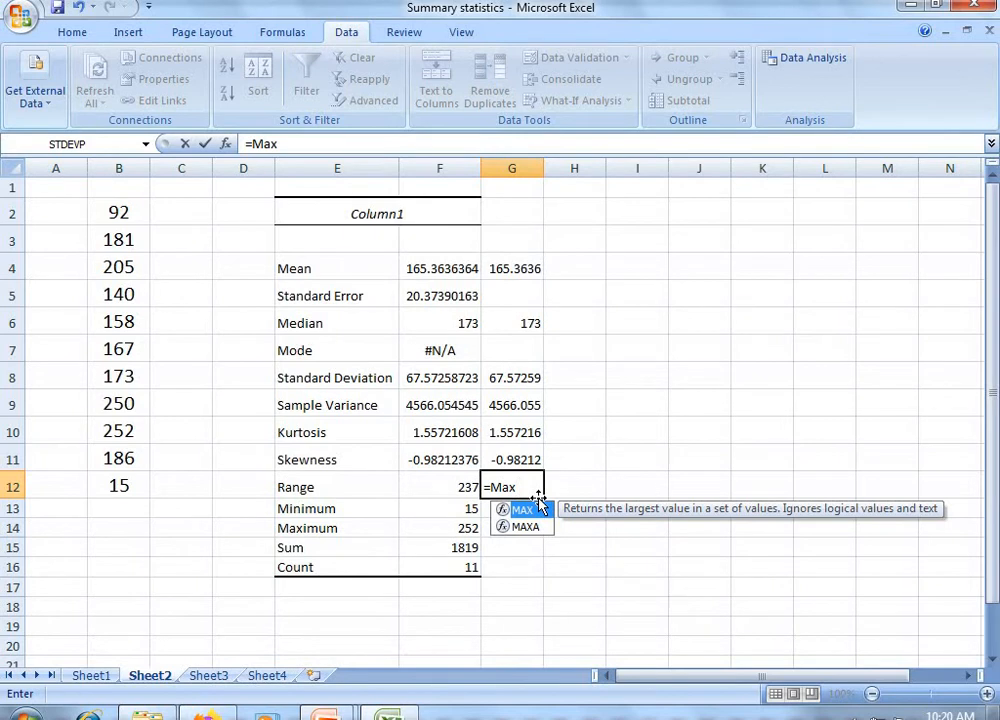
type("(")
left_click(130, 212)
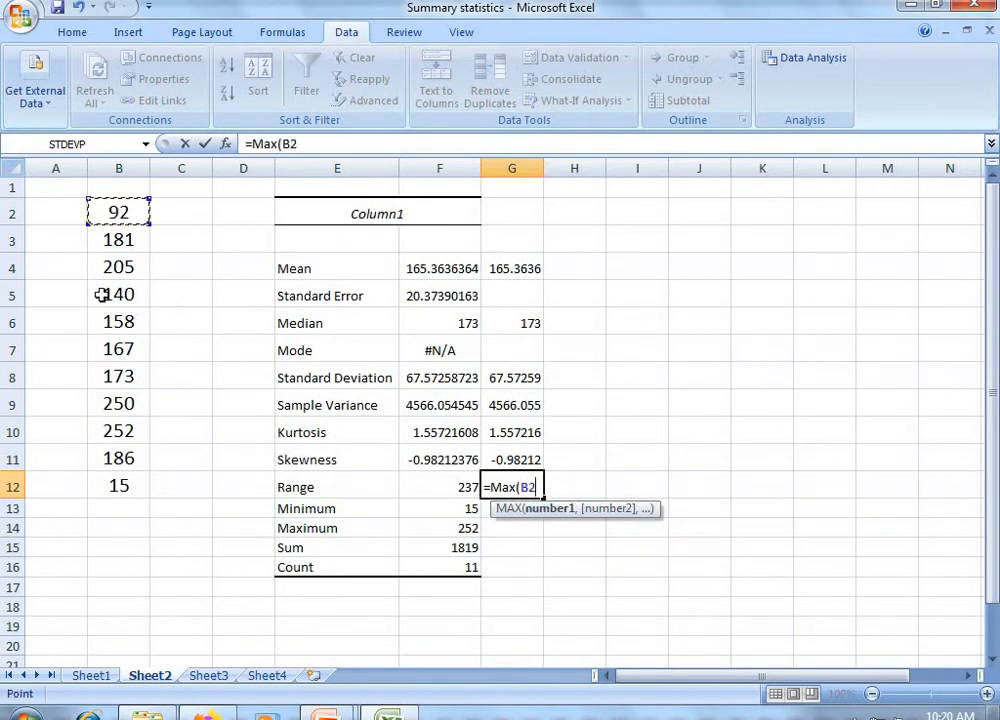
left_click_drag(101, 294, 94, 478)
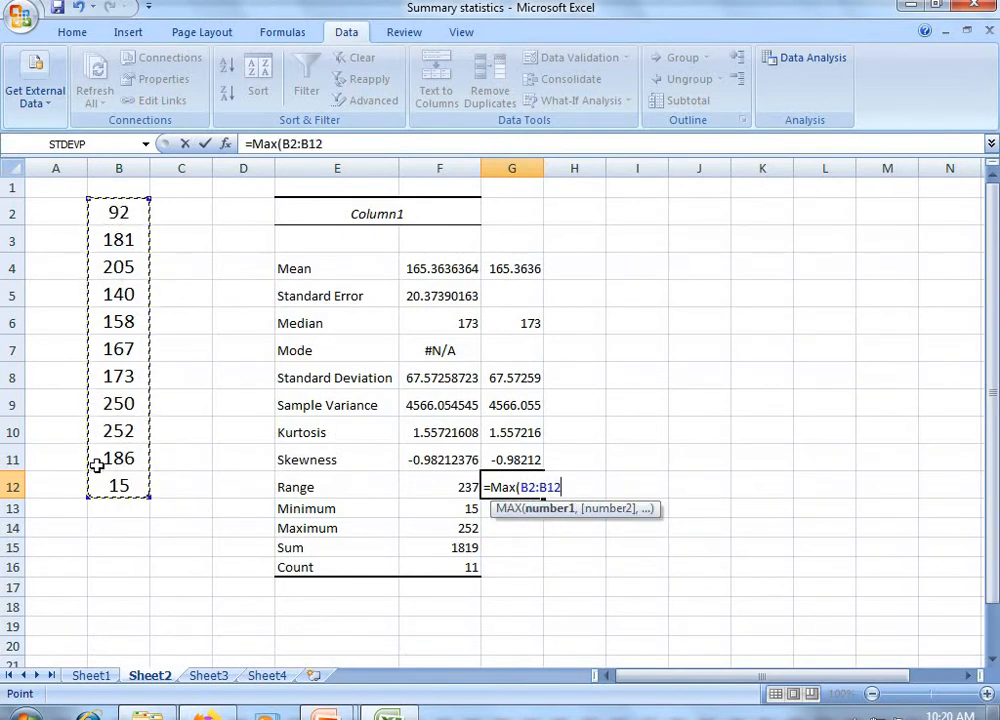
type(")-")
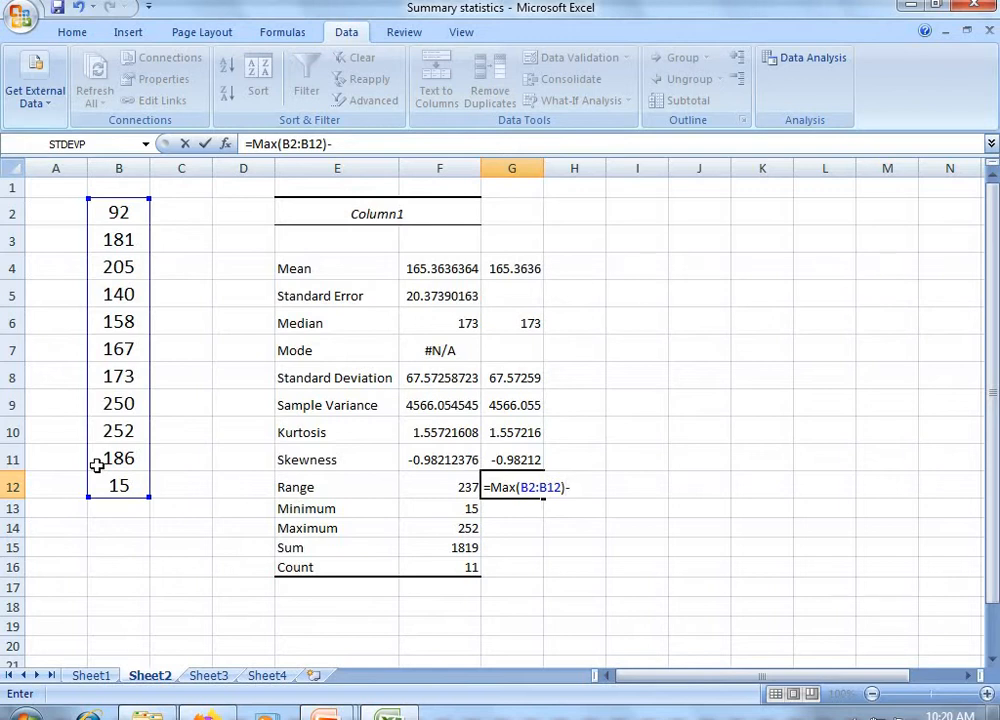
type("Min(")
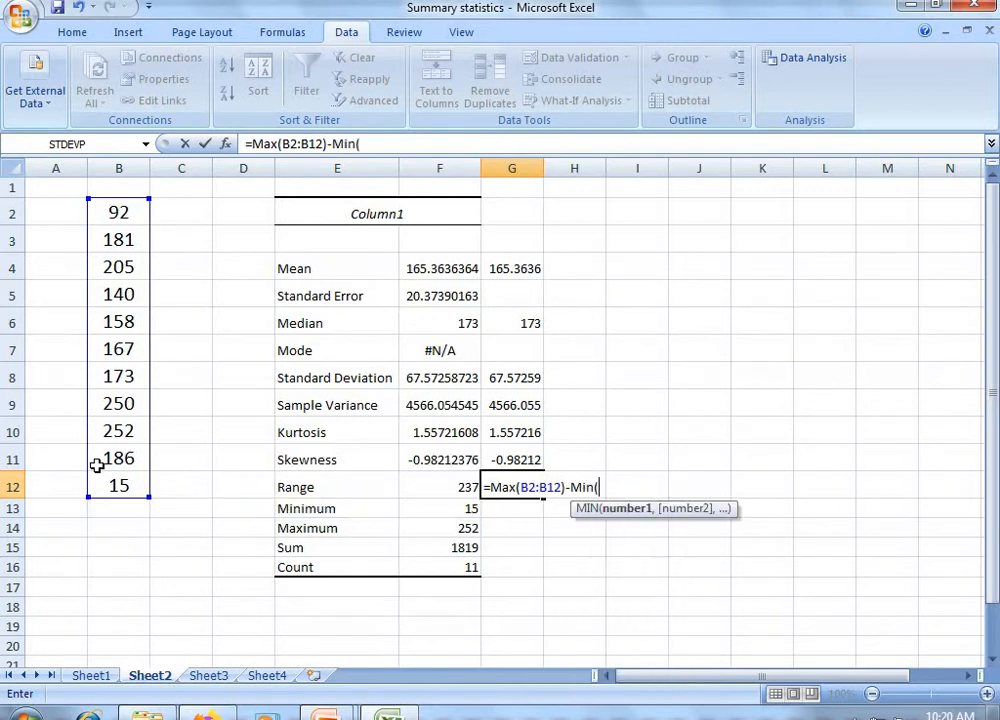
left_click_drag(95, 213, 131, 490)
type(")")
key("Return")
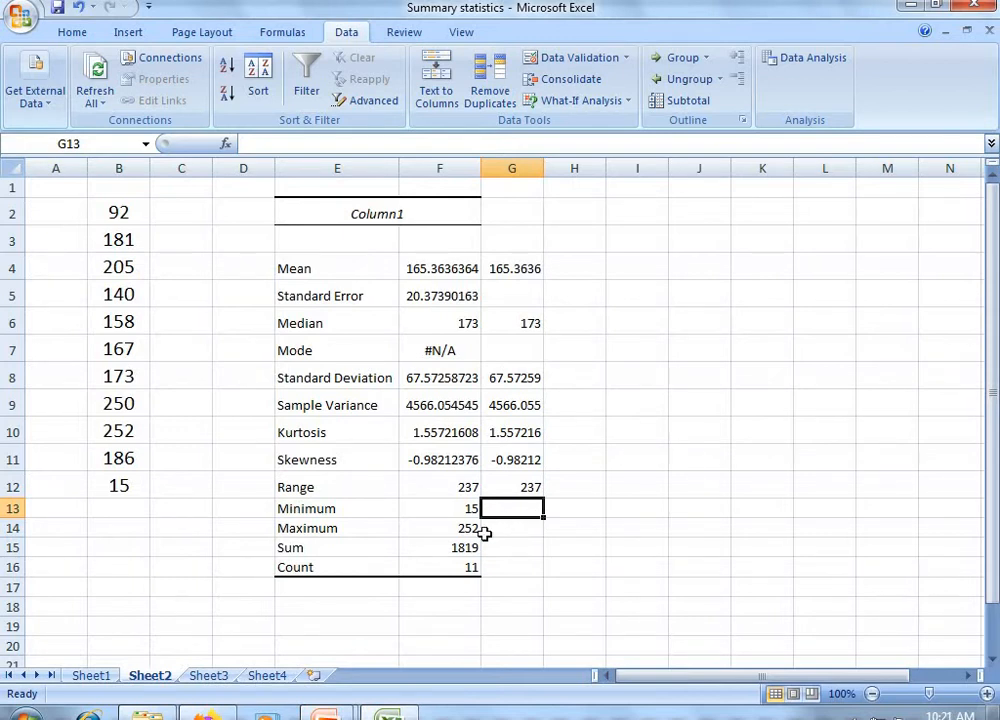
Step: Find the minimum of B2:B12 in cell G13 with the MIN function
type("=min")
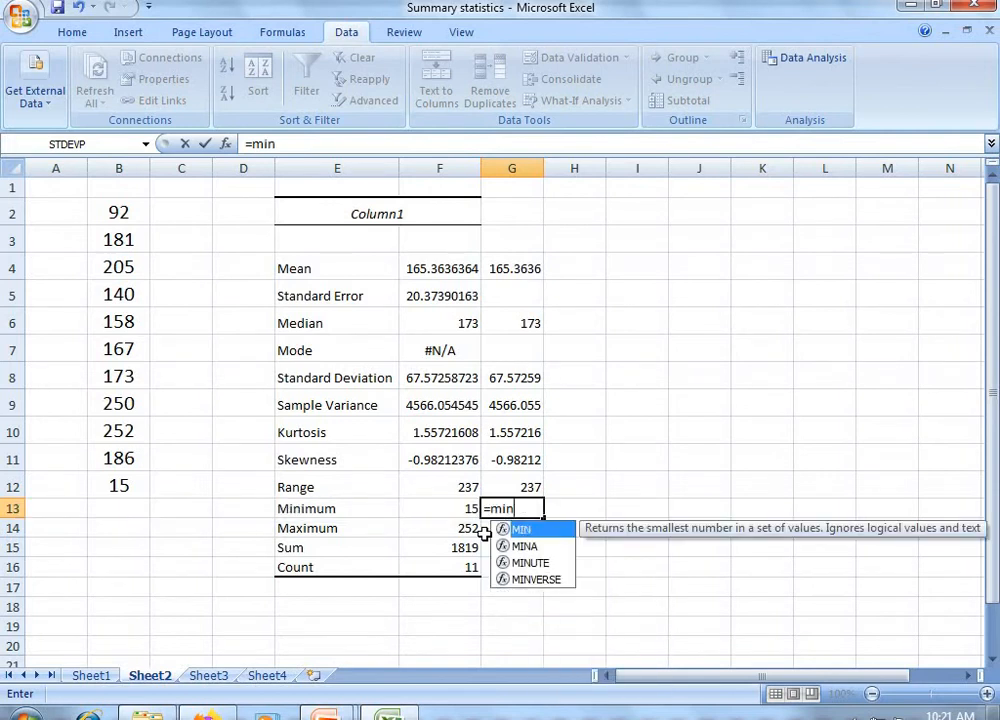
type("(")
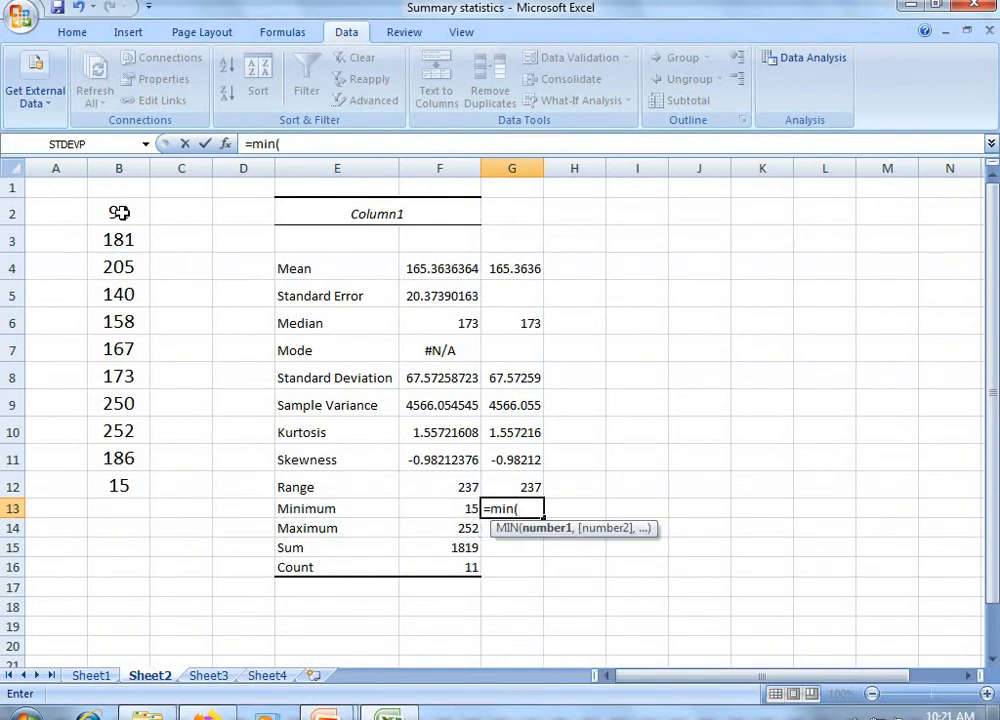
left_click_drag(116, 213, 110, 477)
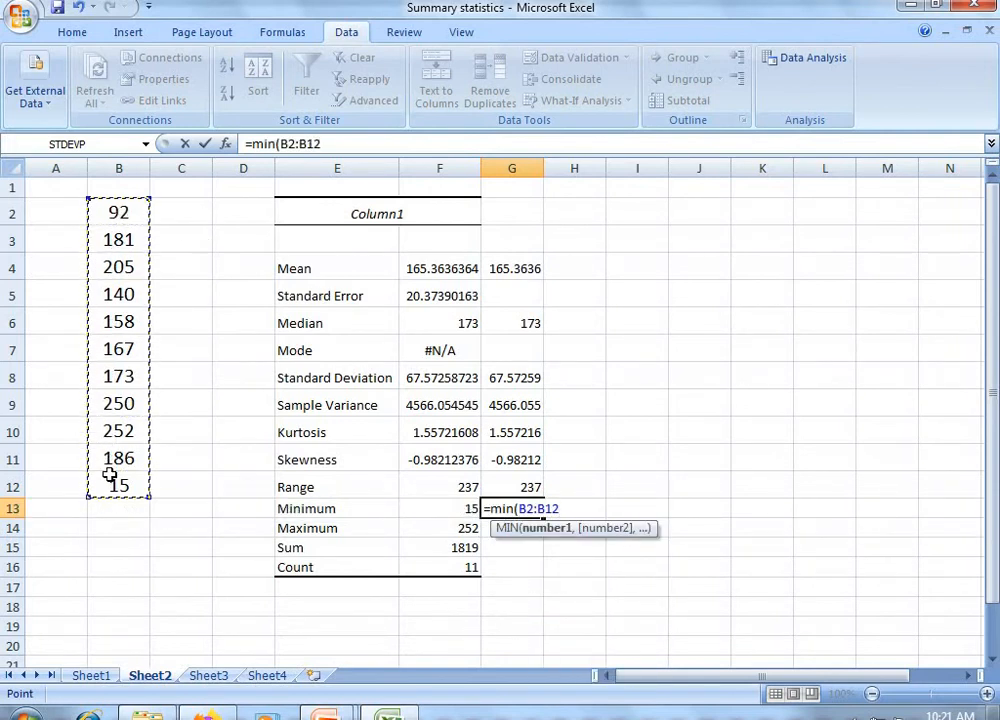
type(")")
key("Return")
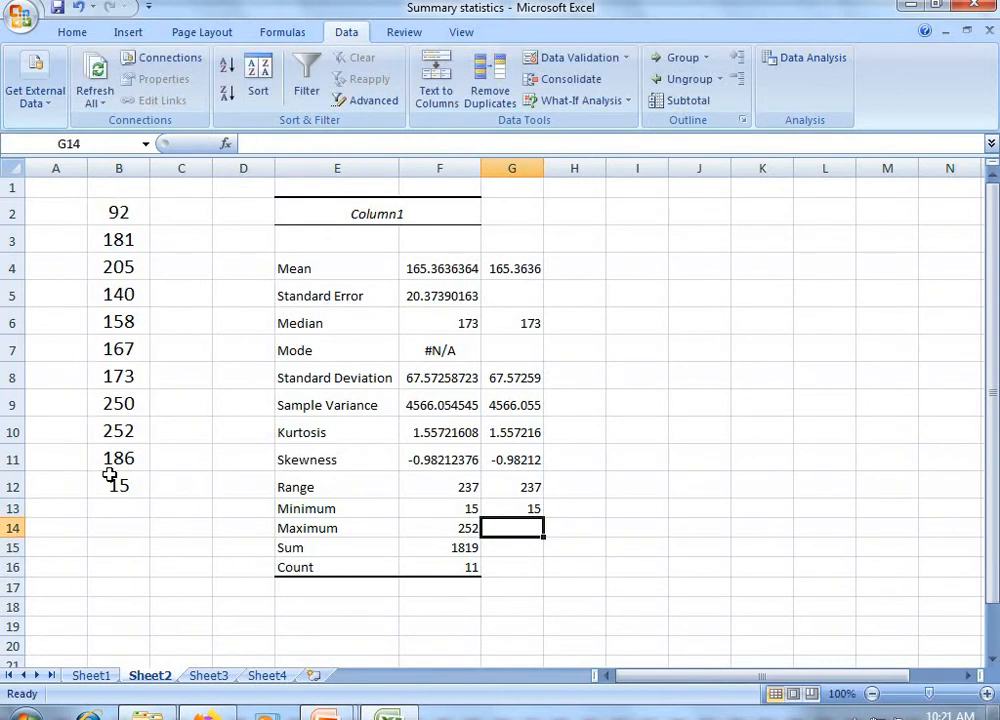
Step: Find the maximum of B2:B12 in cell G14 with the MAX function
type("=max")
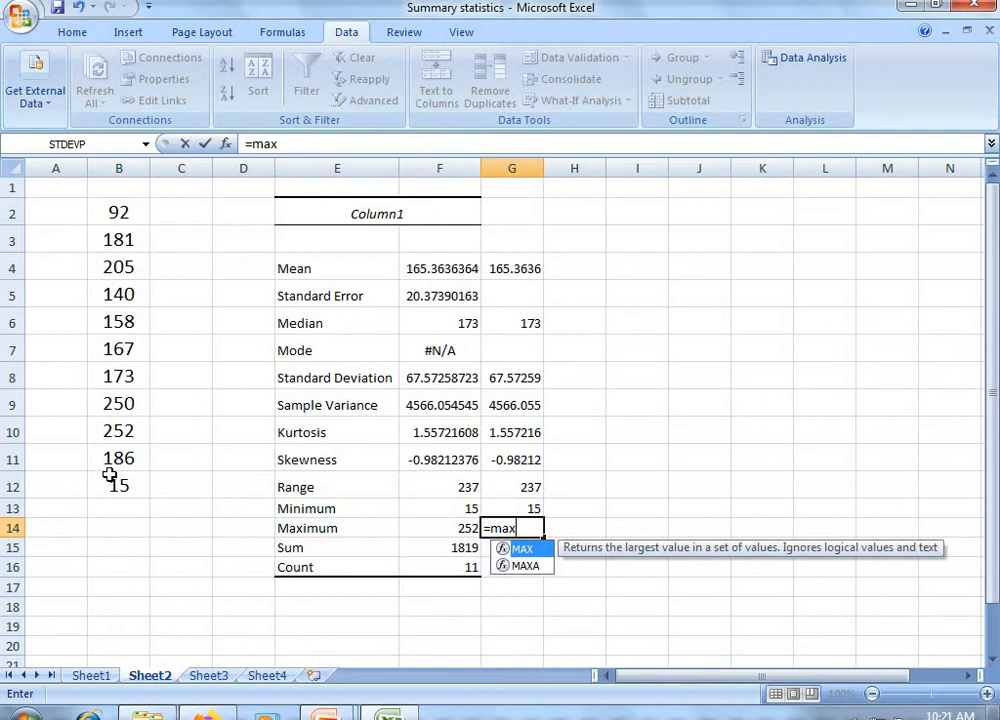
type("(")
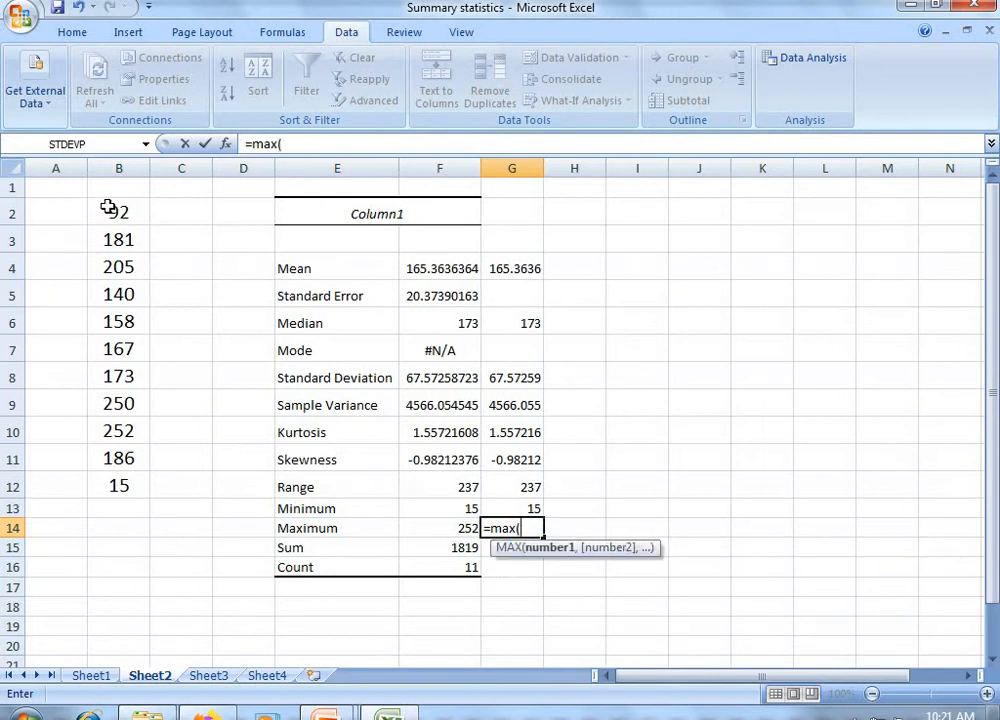
left_click_drag(108, 207, 106, 483)
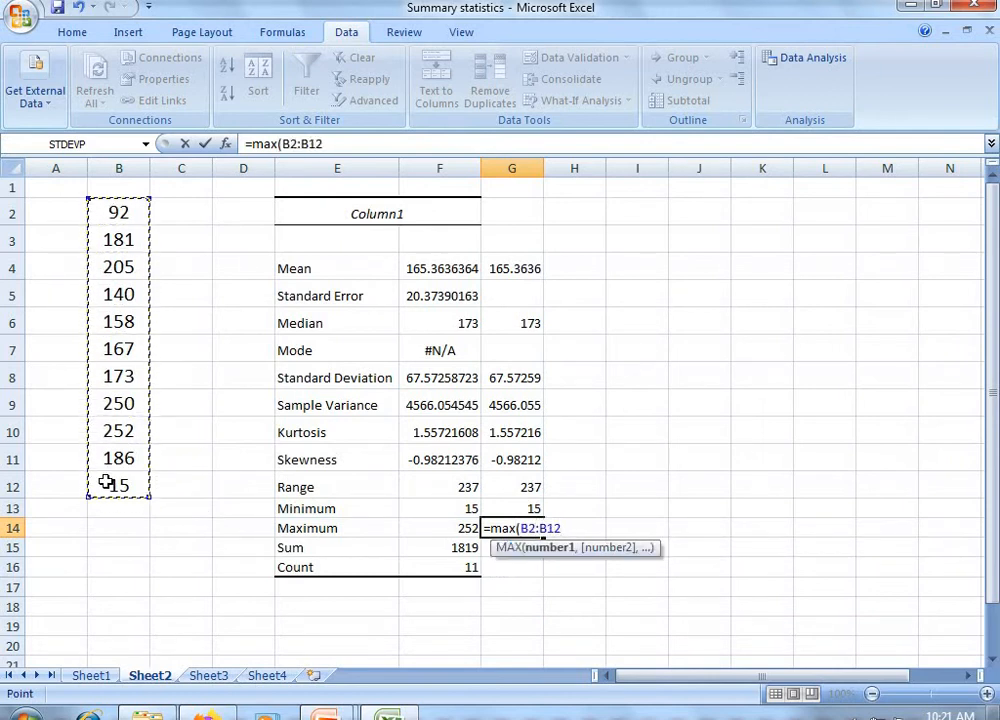
type(")")
key("Return")
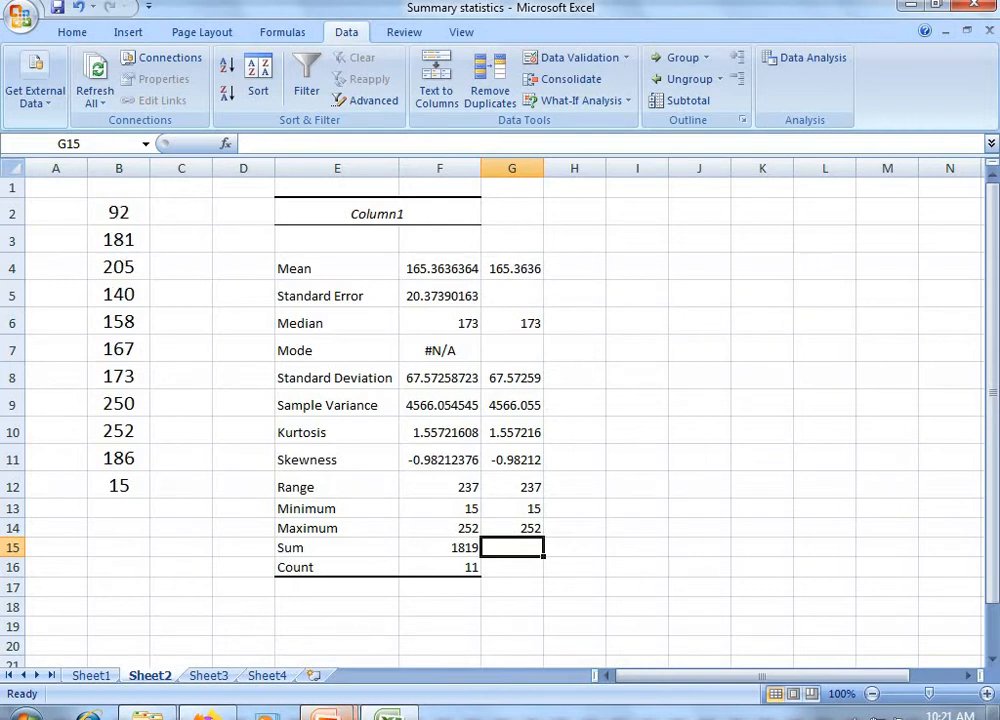
Step: Switch to the PowerPoint slide show and advance to the problem on runs scored by players A and B
mouse_move(325, 712)
left_click(379, 650)
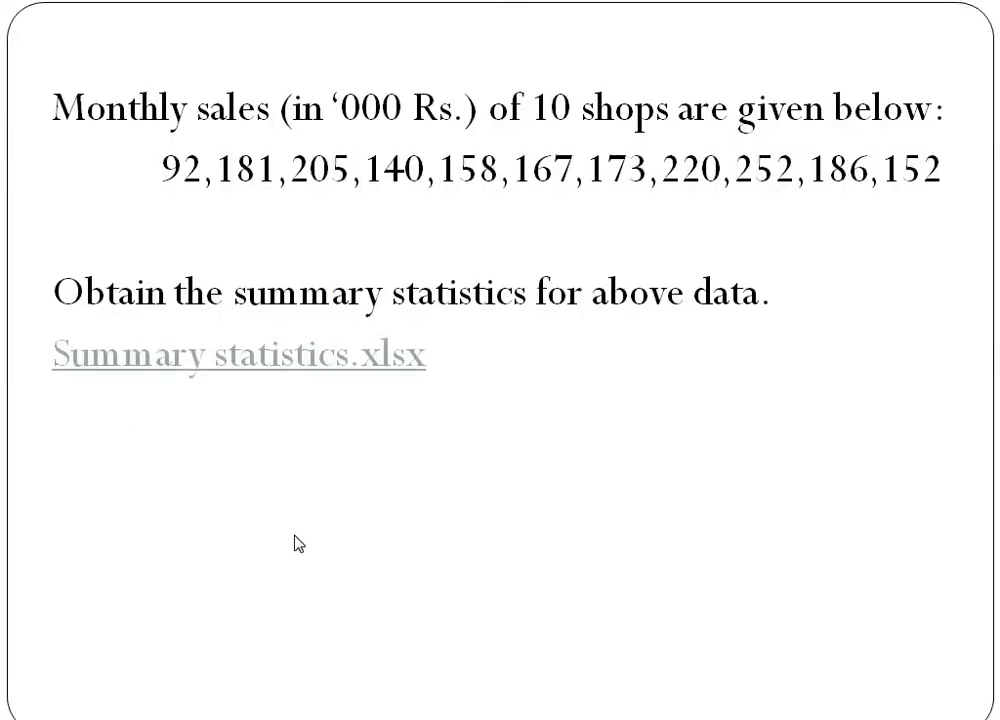
left_click(295, 536)
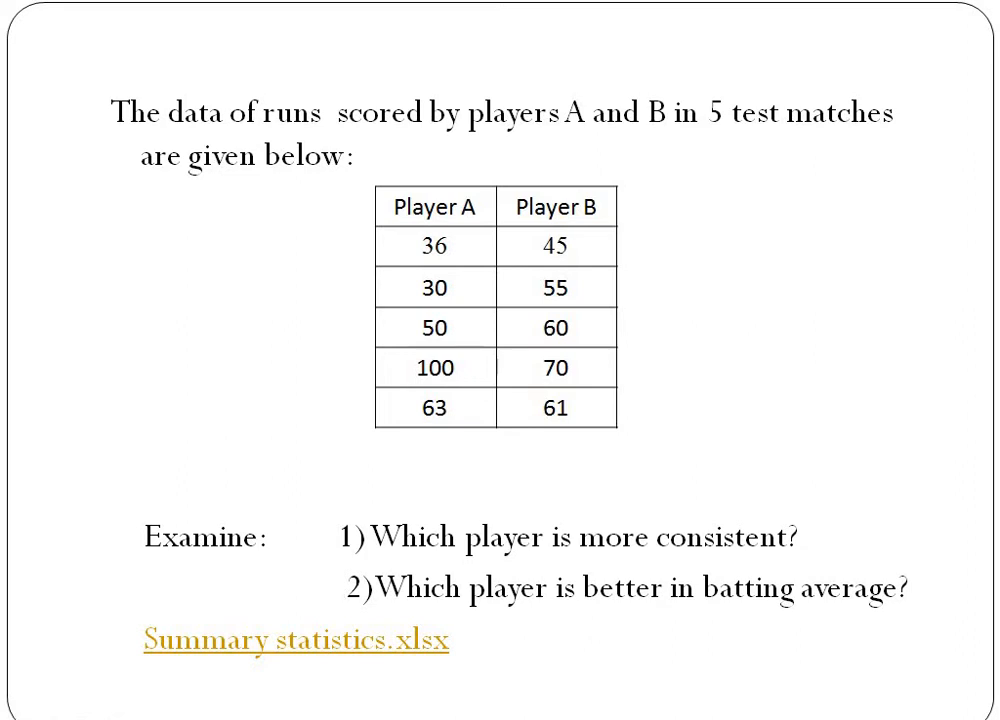
Step: Follow the slide's Summary statistics.xlsx link to Excel and select cell C9 on Sheet3, beside the players' runs table
left_click(275, 645)
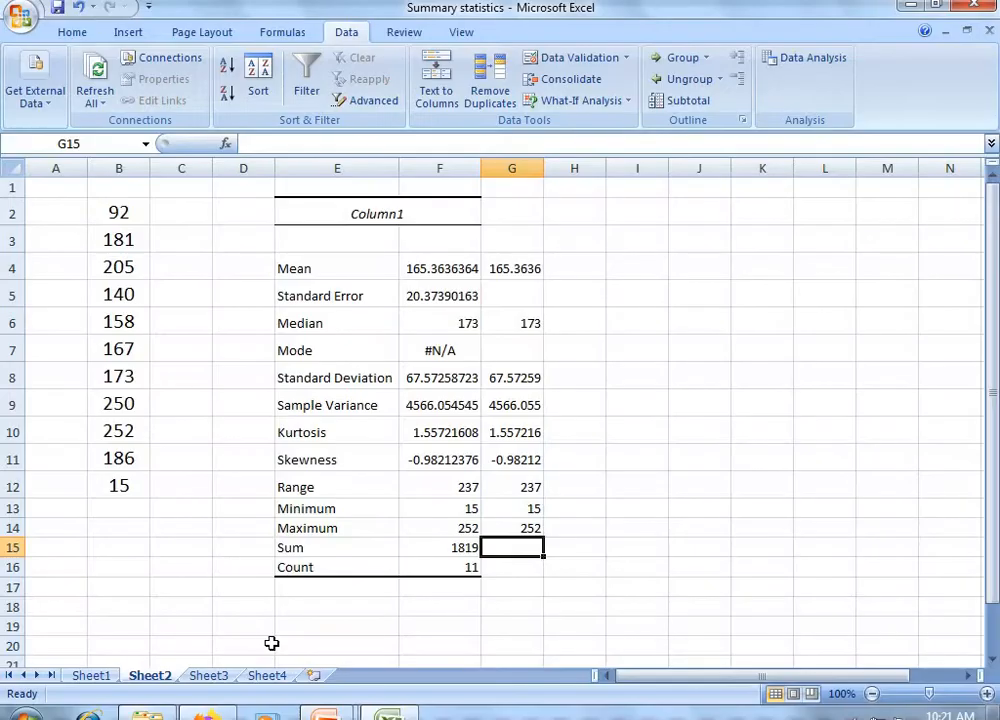
left_click(210, 676)
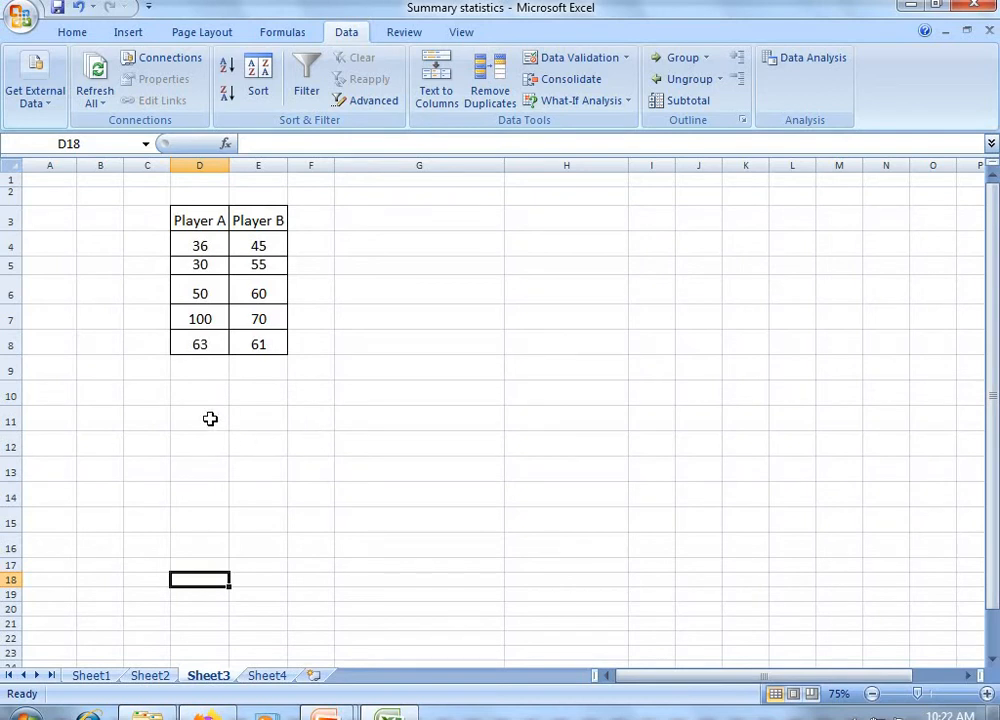
left_click(142, 369)
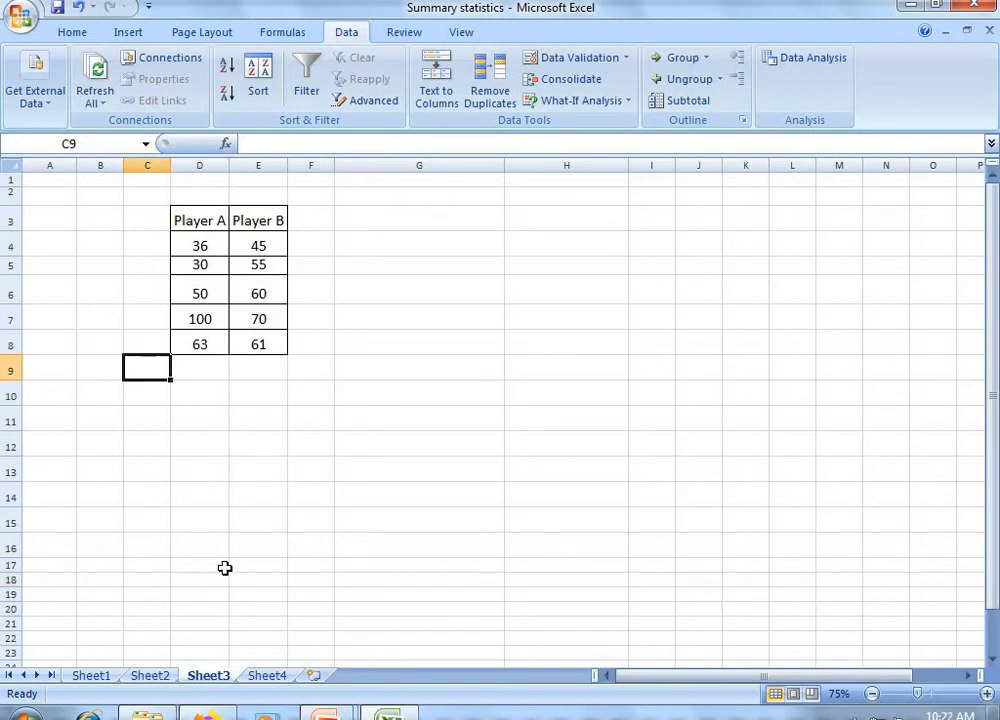
Step: Label cells C9 to C12 below the players' runs table as AM, var, sd and cv
type("A")
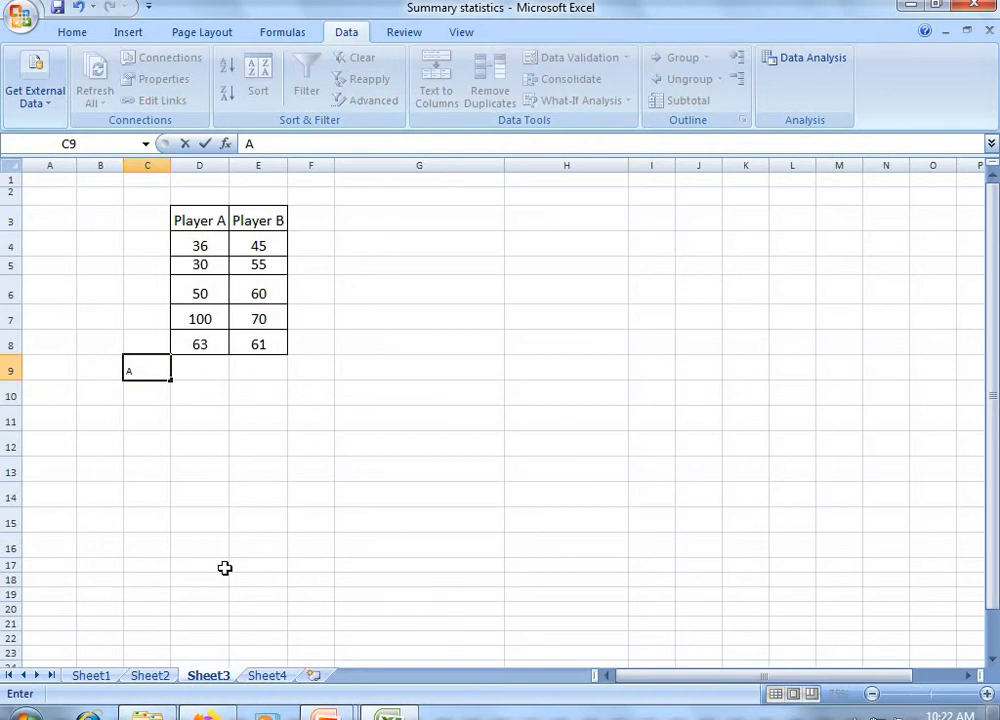
type("M")
key("Return")
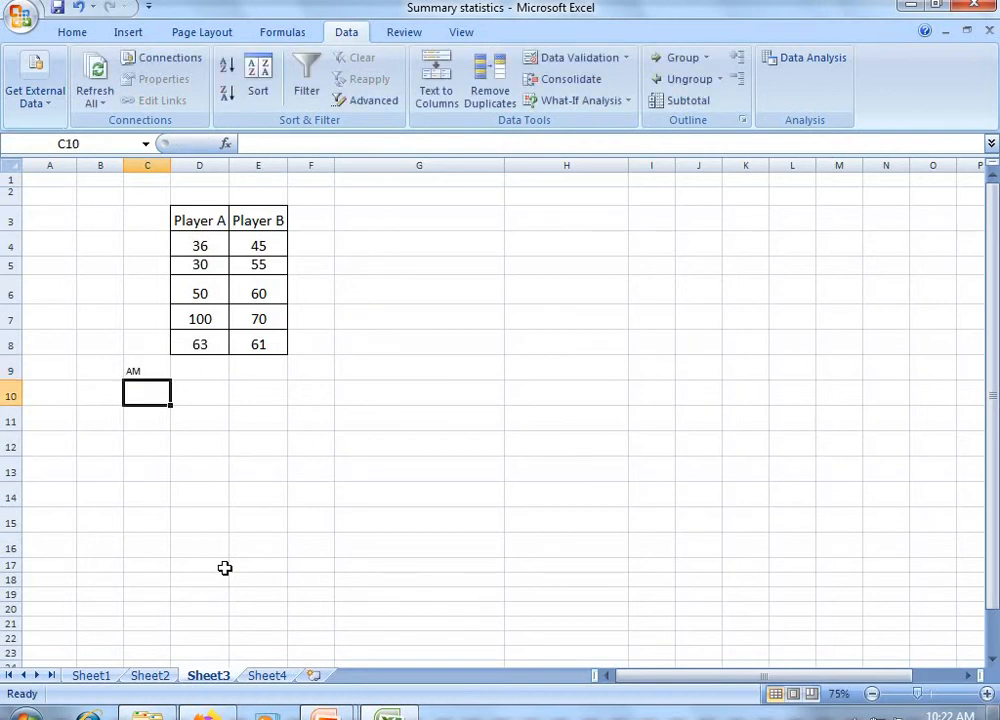
type("var")
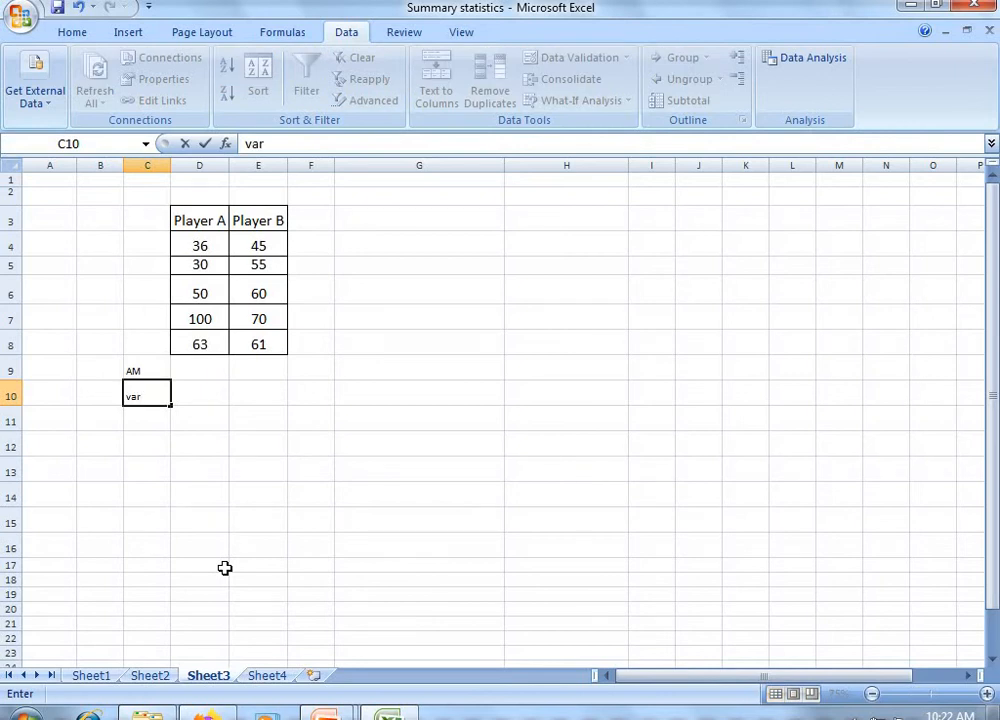
key("Return")
type("sd")
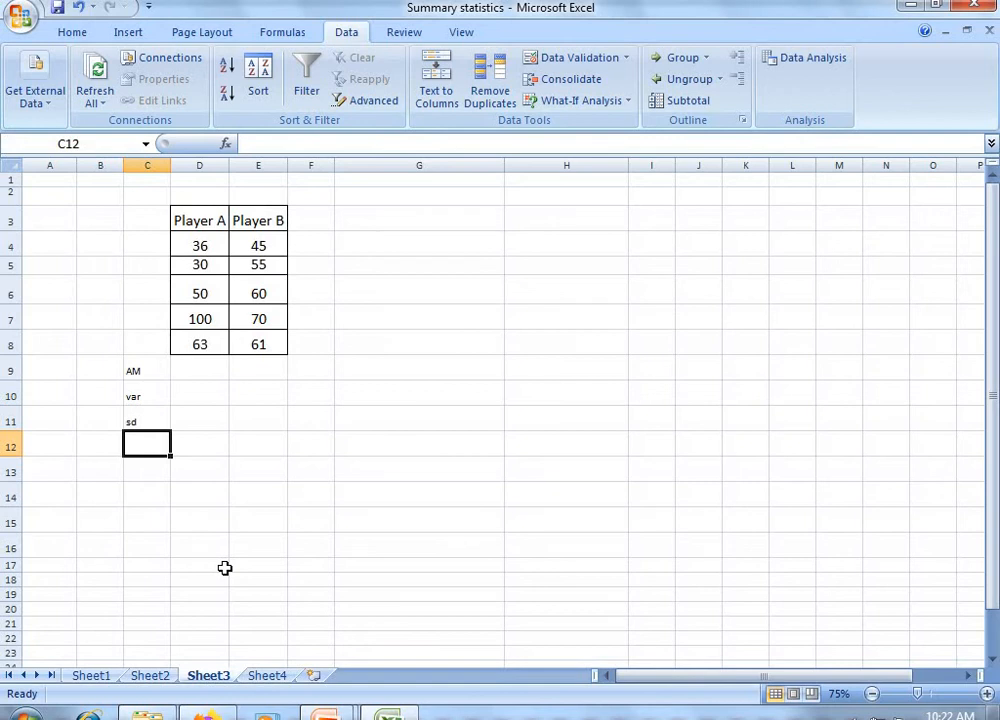
type("v")
key("BackSpace")
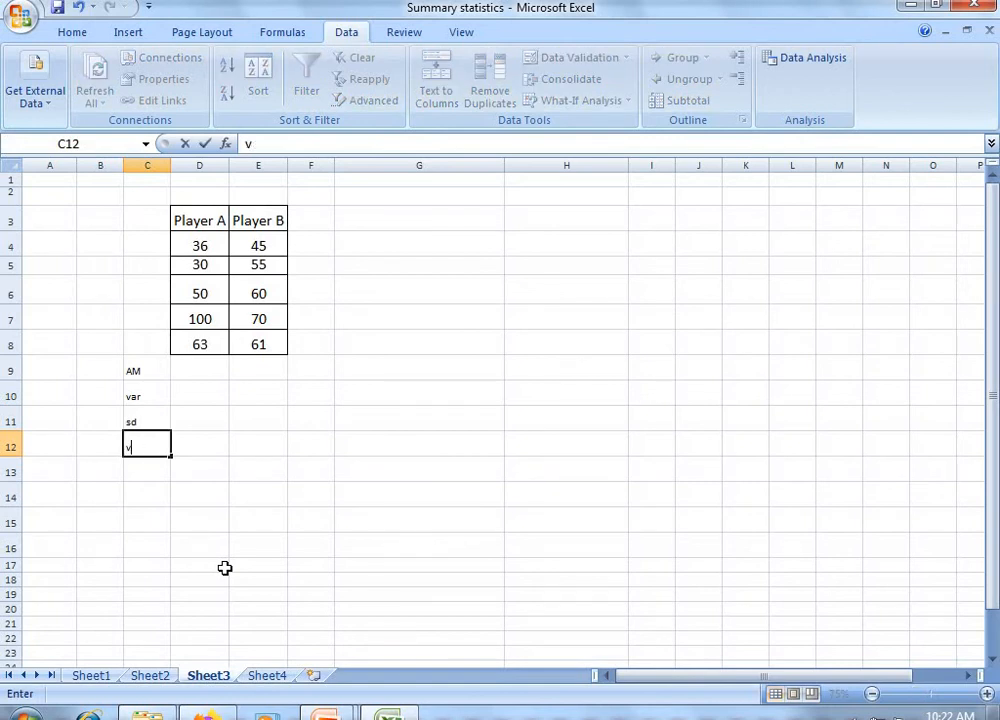
key("BackSpace")
type("cv")
Step: Calculate Player A's mean in cell D9 with the AVERAGE function over D4:D8
left_click(203, 371)
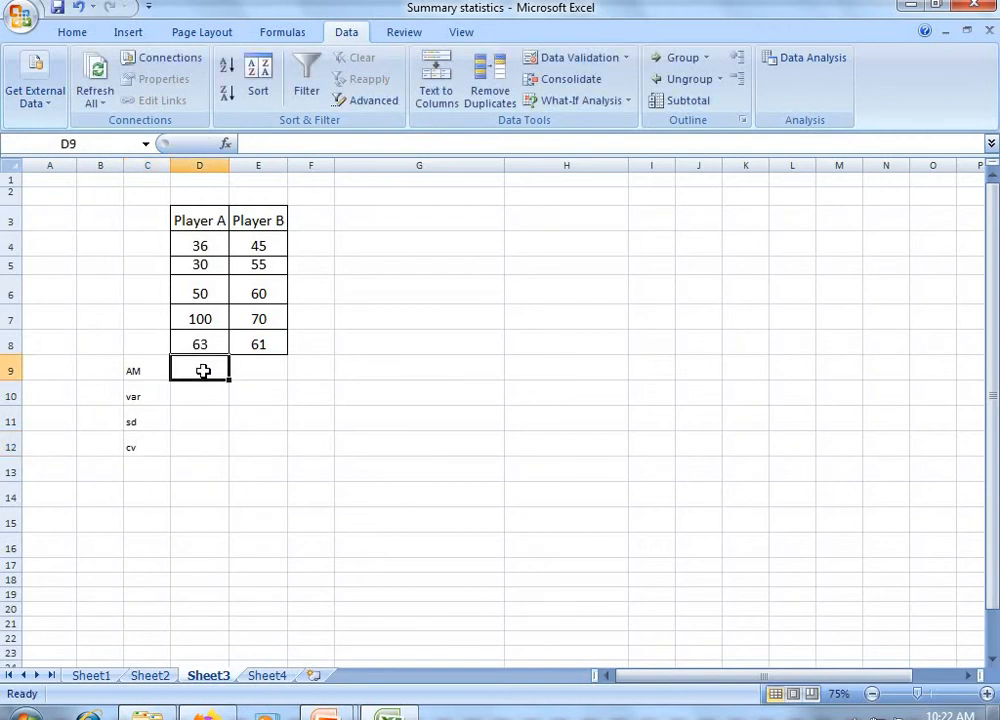
type("=")
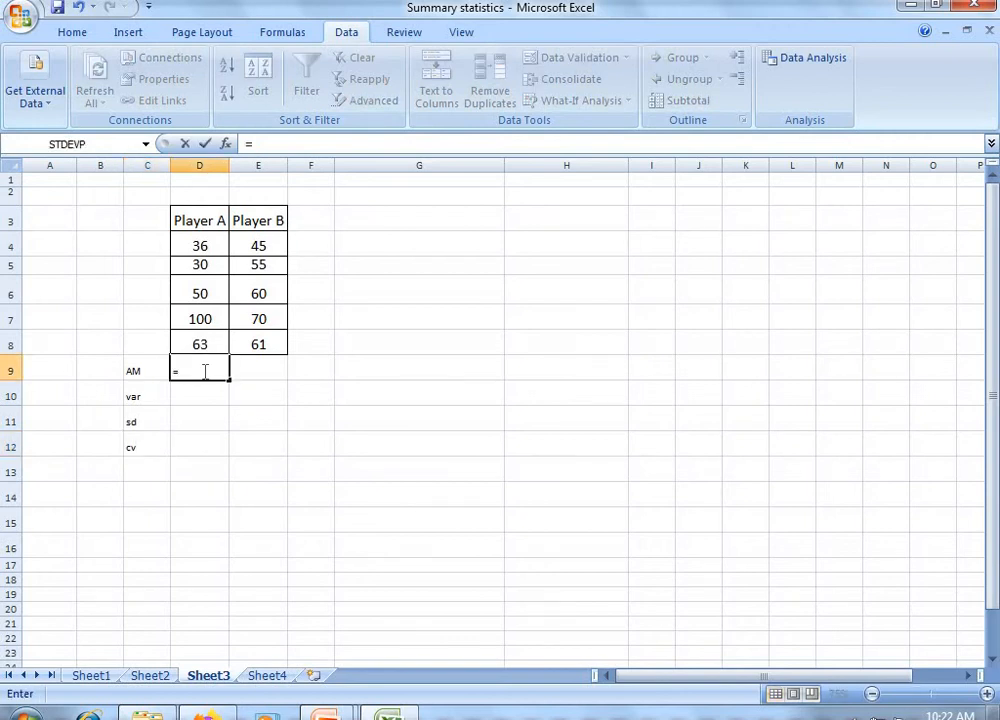
type("avera")
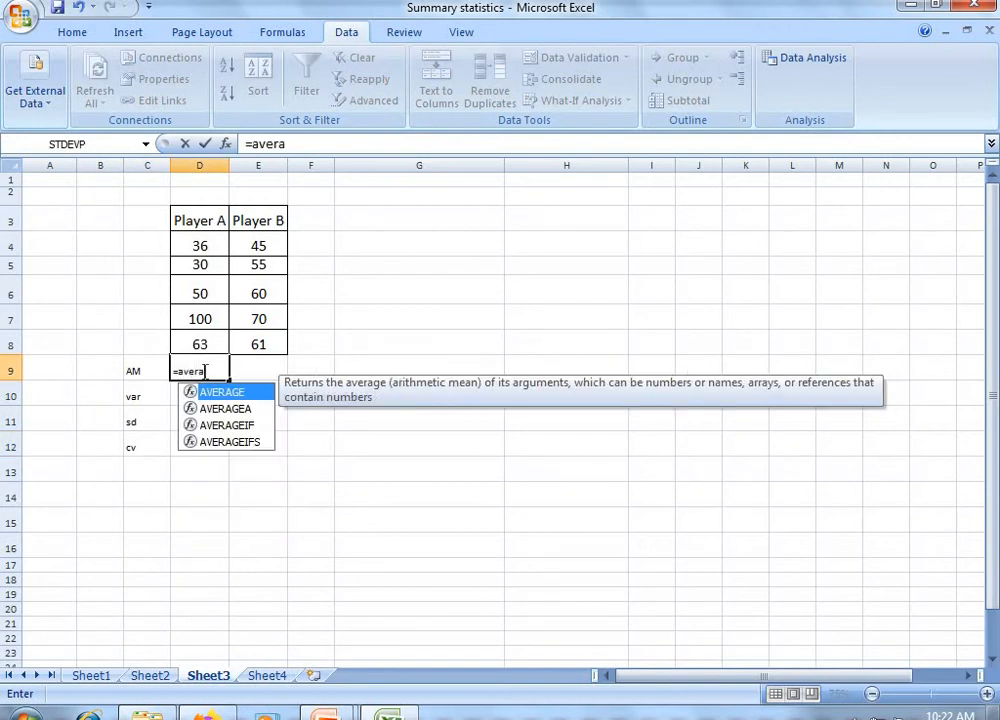
type("ge(")
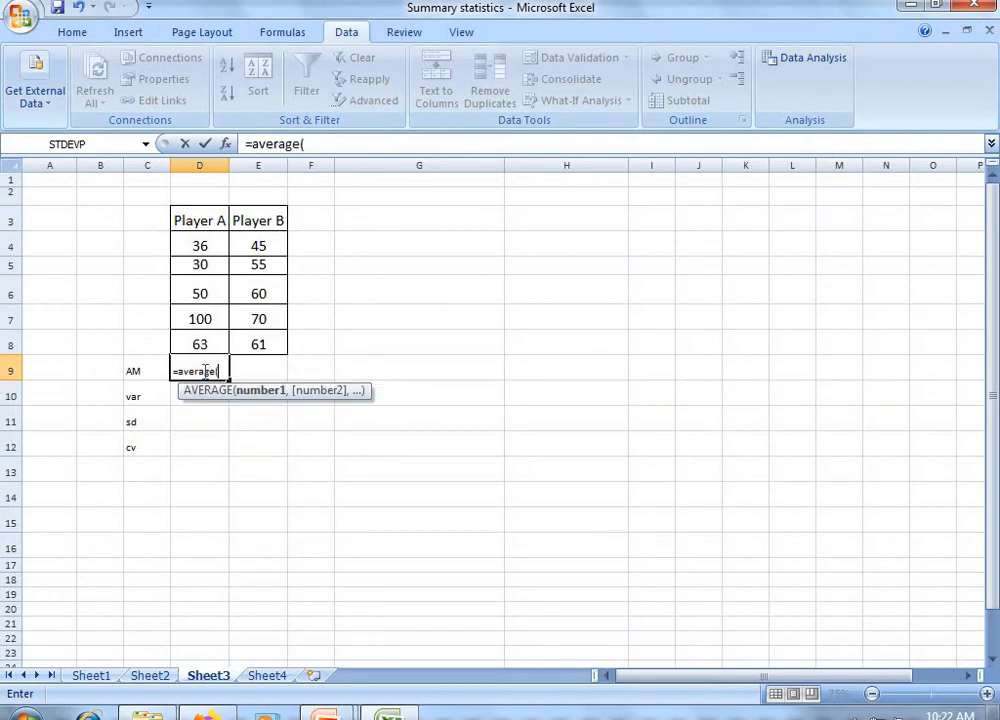
left_click_drag(201, 240, 185, 348)
type(")")
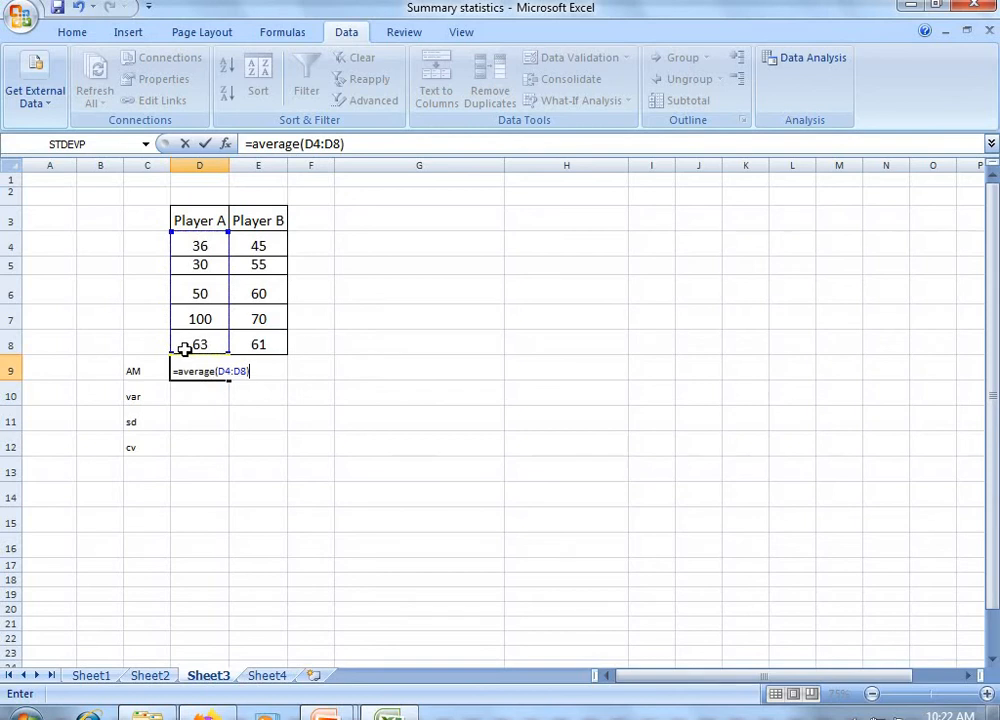
key("Return")
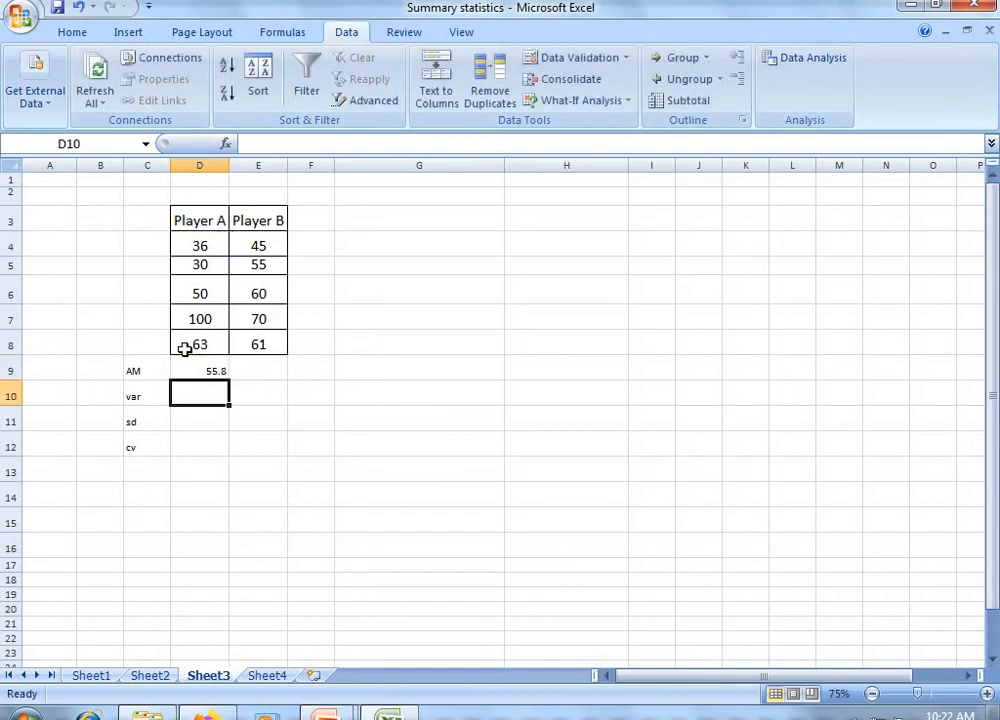
Step: Calculate Player B's mean in cell E9 with the AVERAGE function over E4:E8
left_click(270, 369)
type("=")
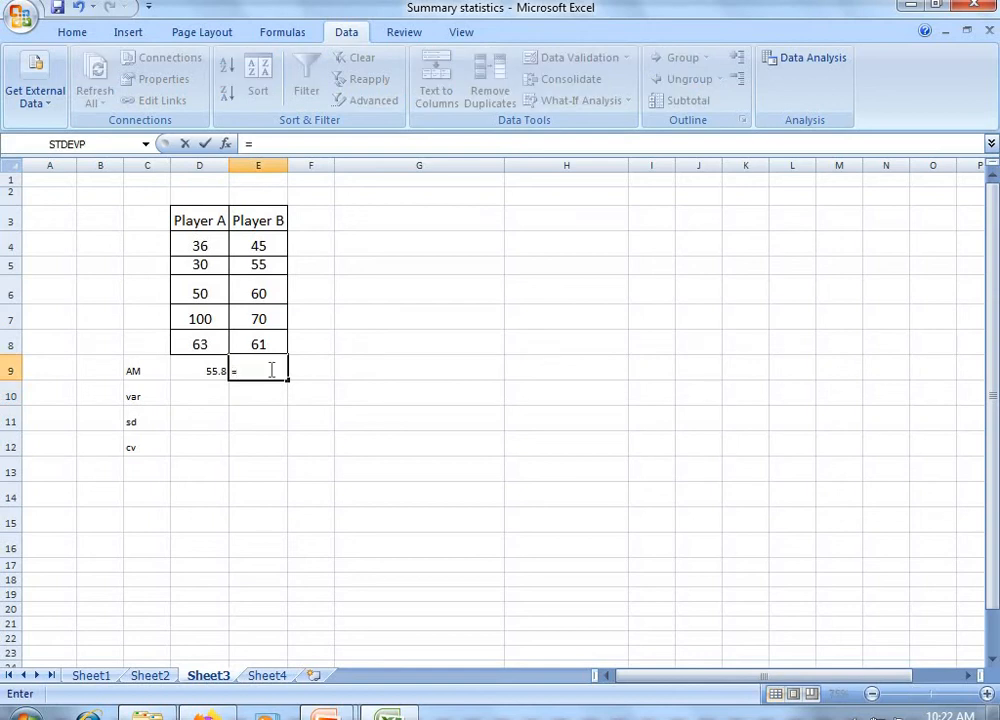
type("avera")
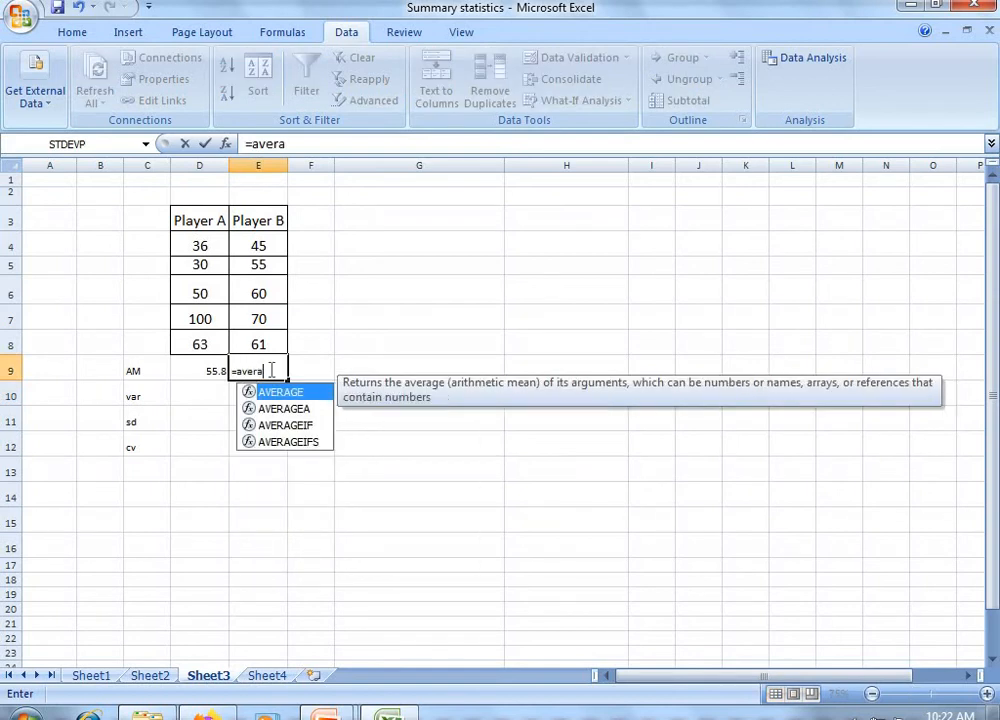
type("ge(")
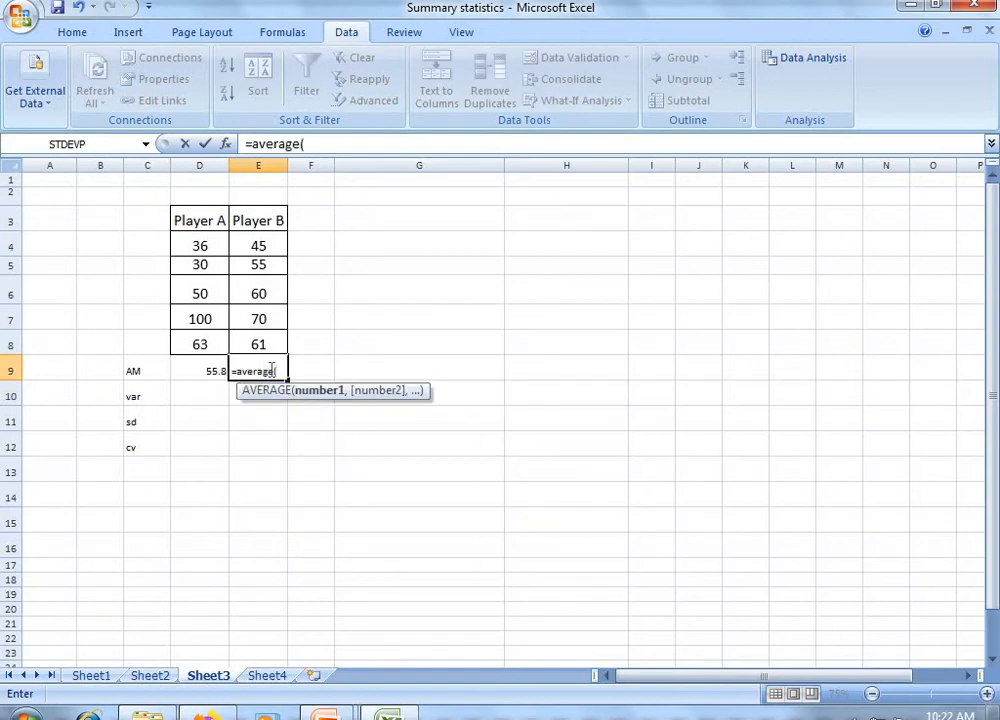
left_click_drag(259, 240, 259, 343)
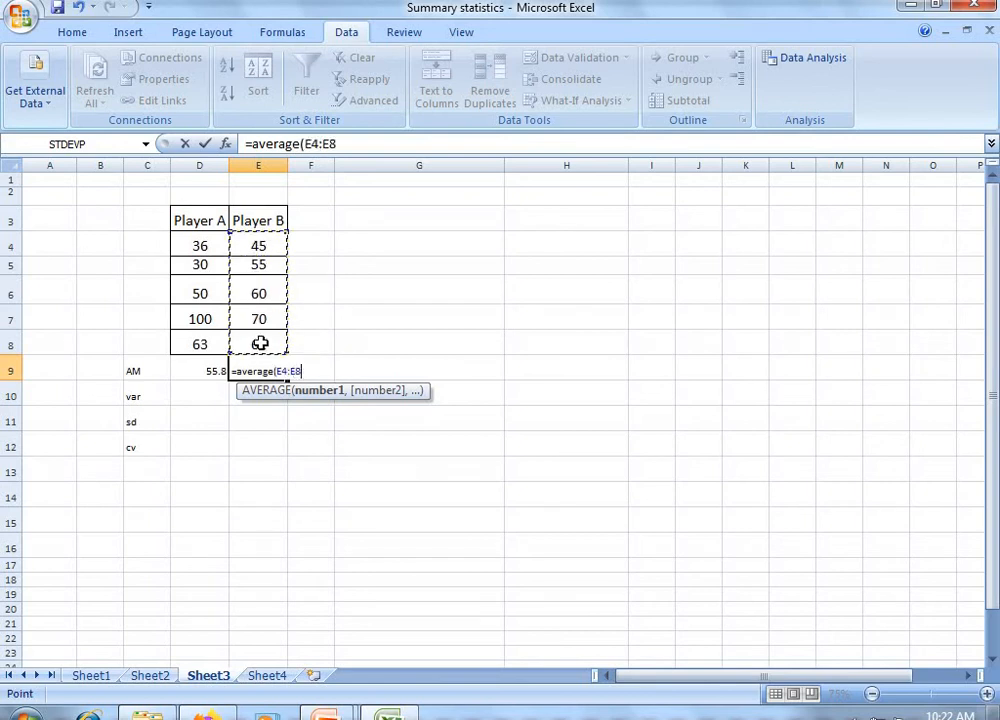
type(")")
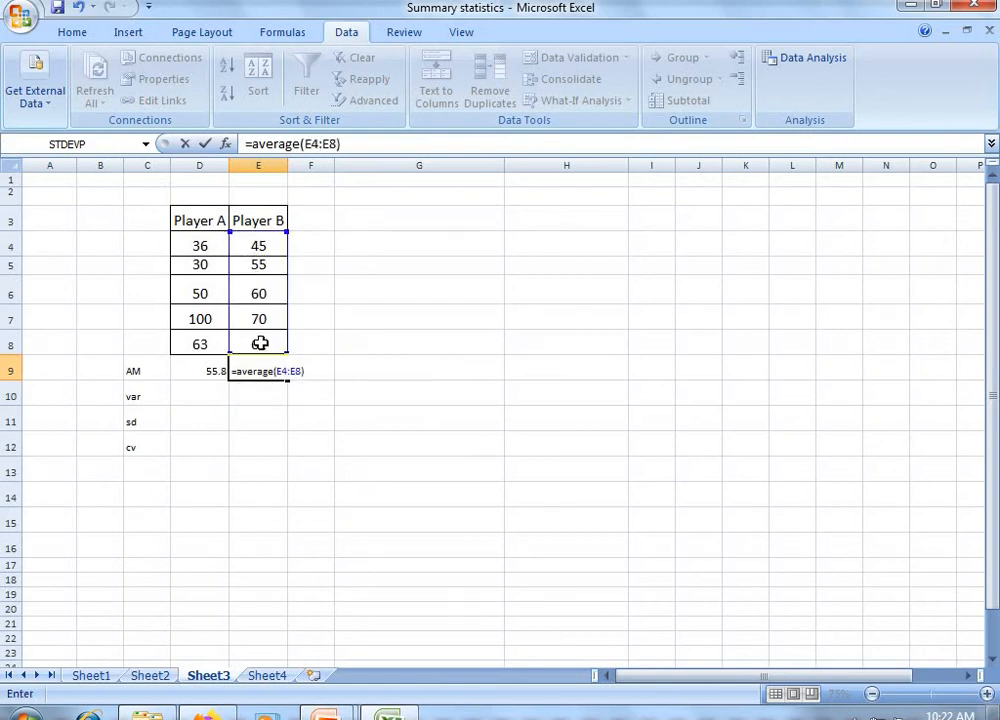
key("Return")
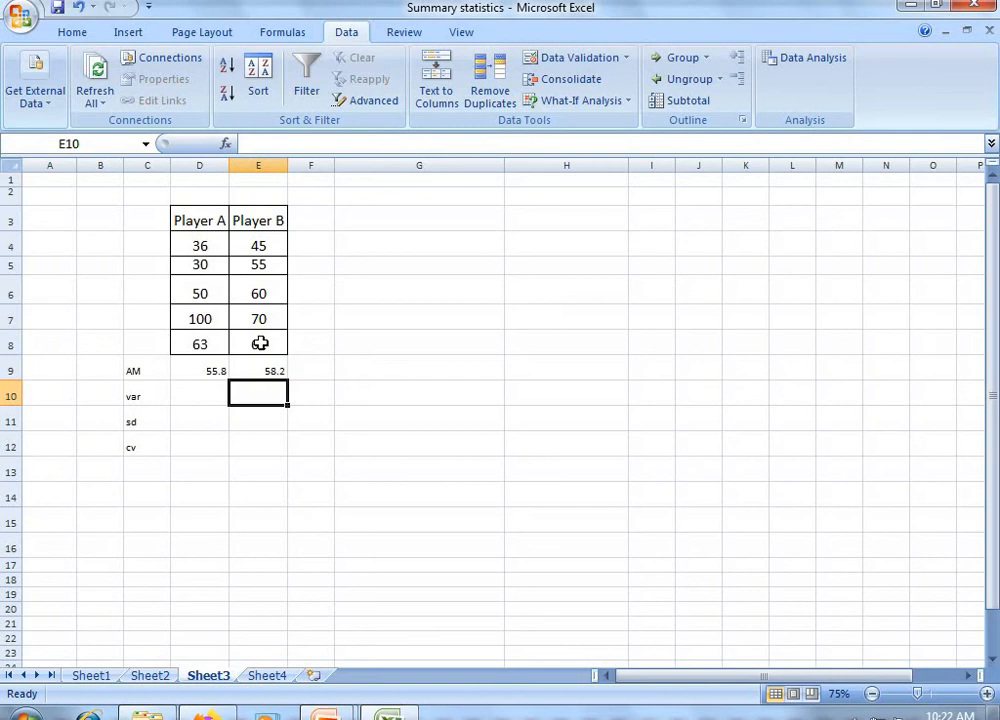
Step: Calculate Player A's variance in D10 with =VAR(D4:D8) and fill the formula across to E10 for Player B
left_click(185, 394)
type("=")
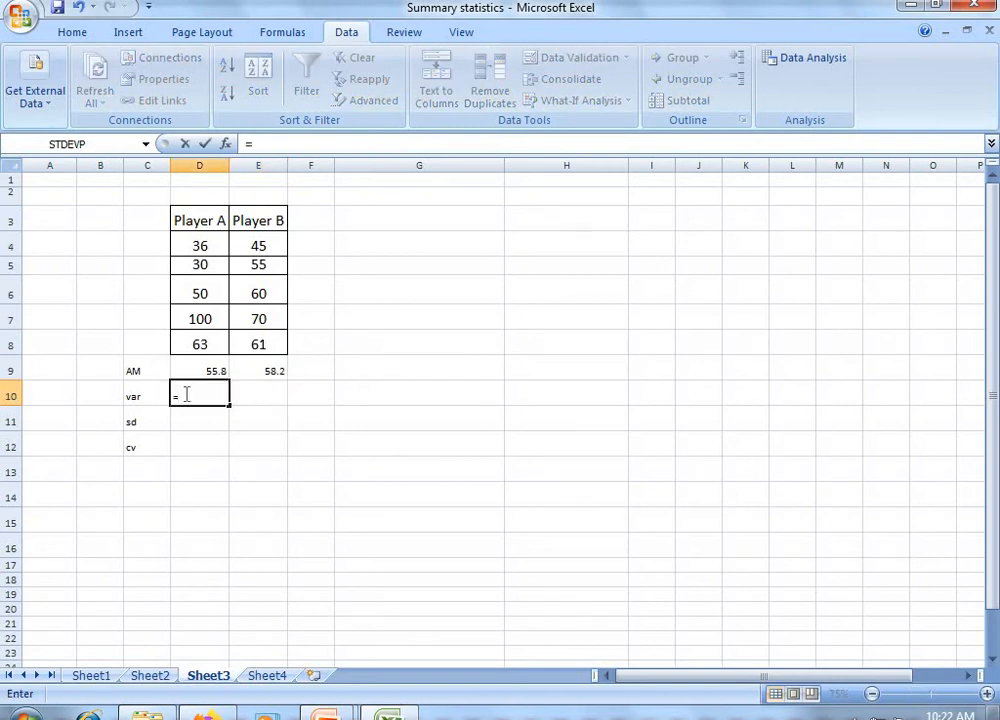
type("var(")
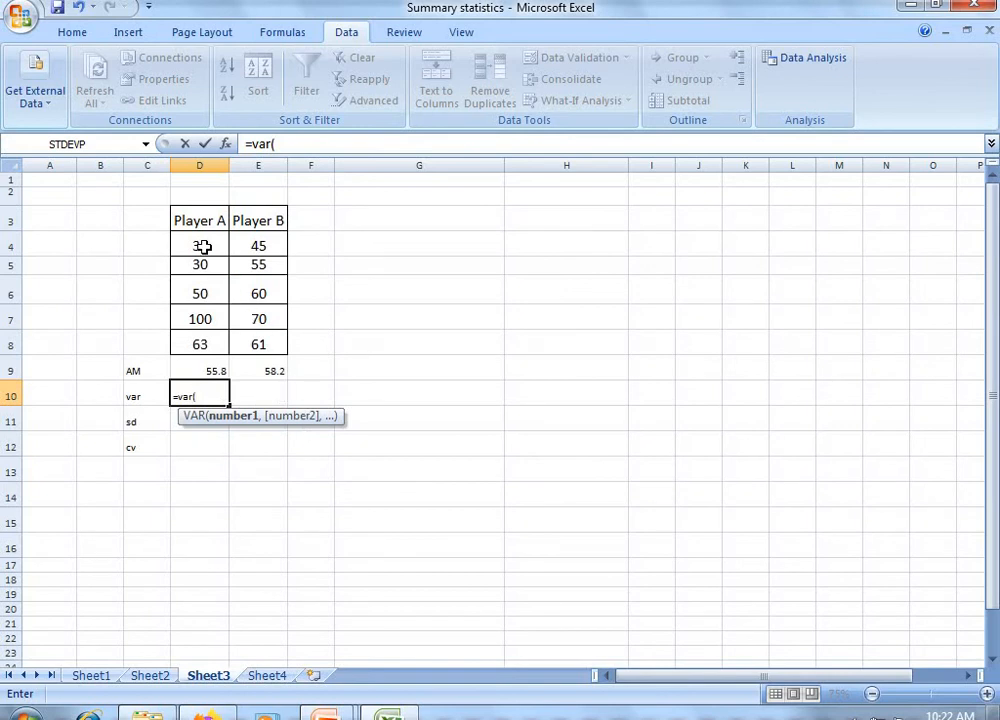
left_click_drag(203, 248, 202, 346)
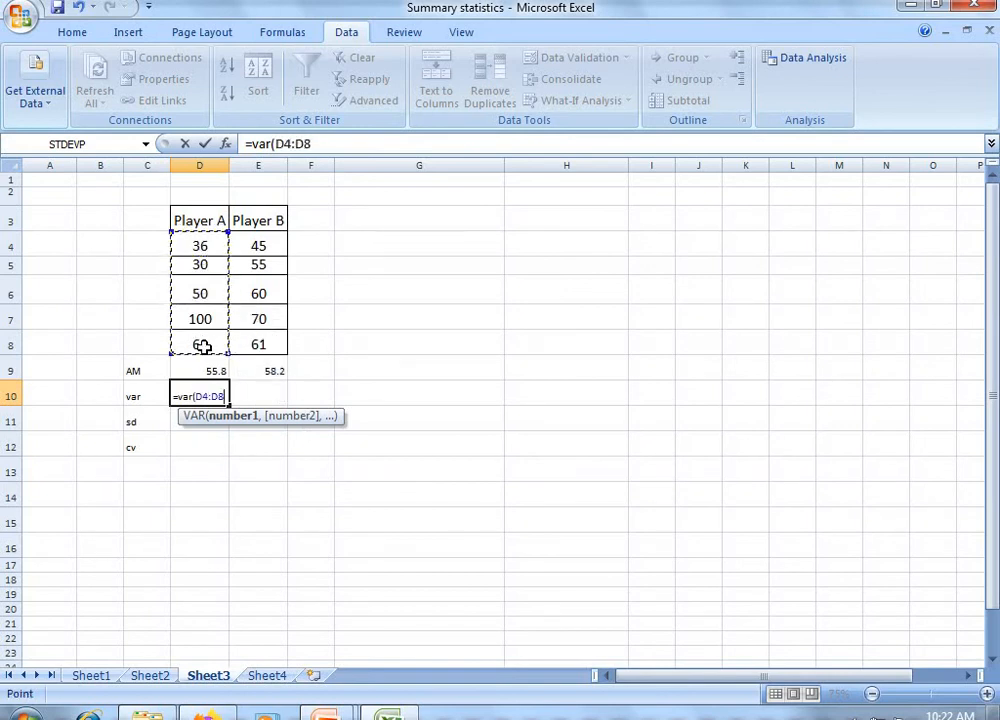
type(")")
key("Return")
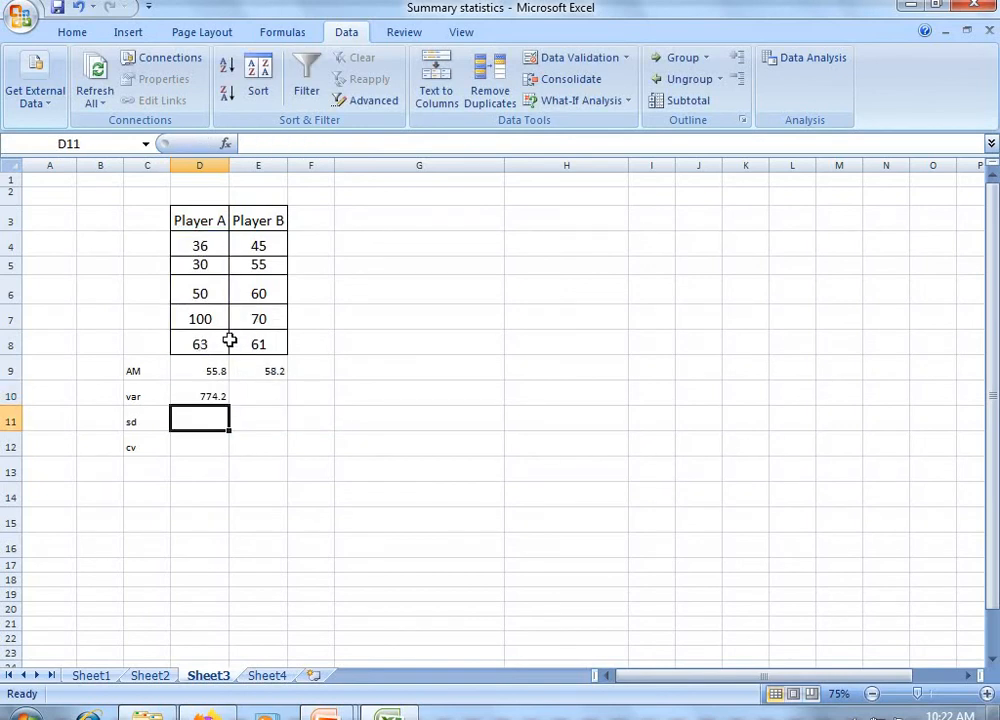
left_click(197, 396)
left_click_drag(231, 407, 270, 428)
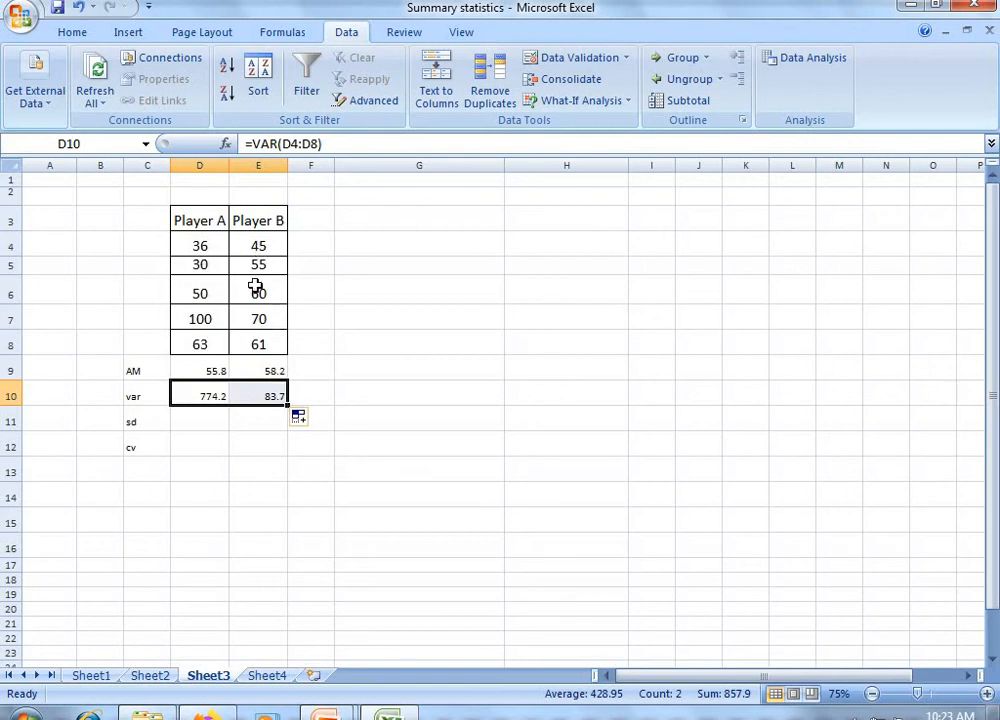
Step: Calculate Player A's standard deviation in D11 with =SQRT(D10) and fill the formula across to E11 for Player B
left_click(194, 420)
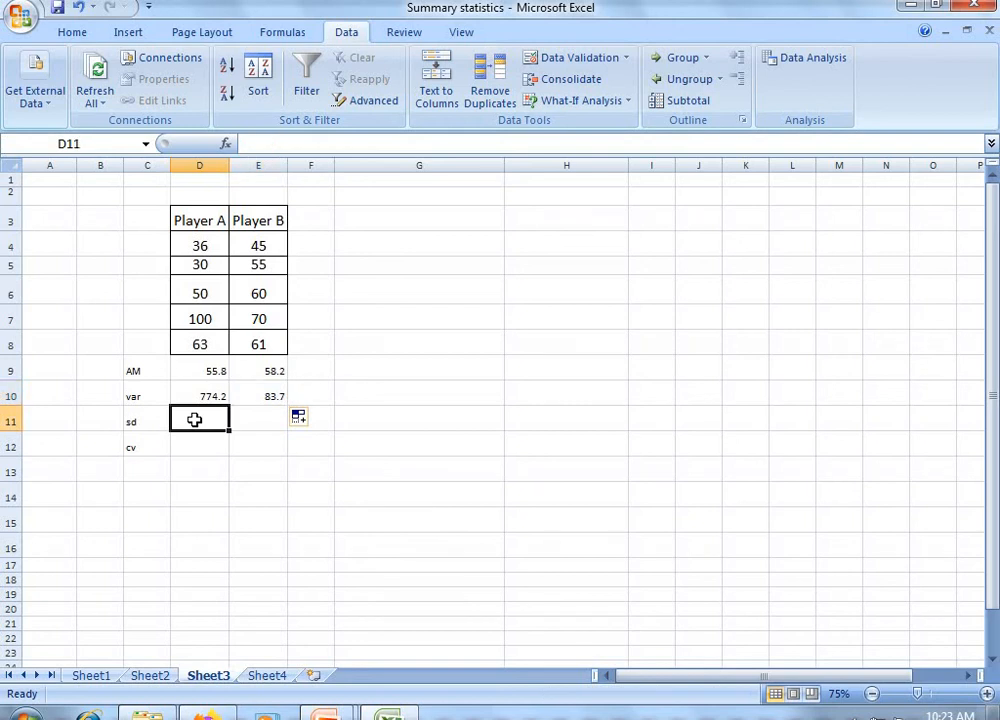
type("=sqr")
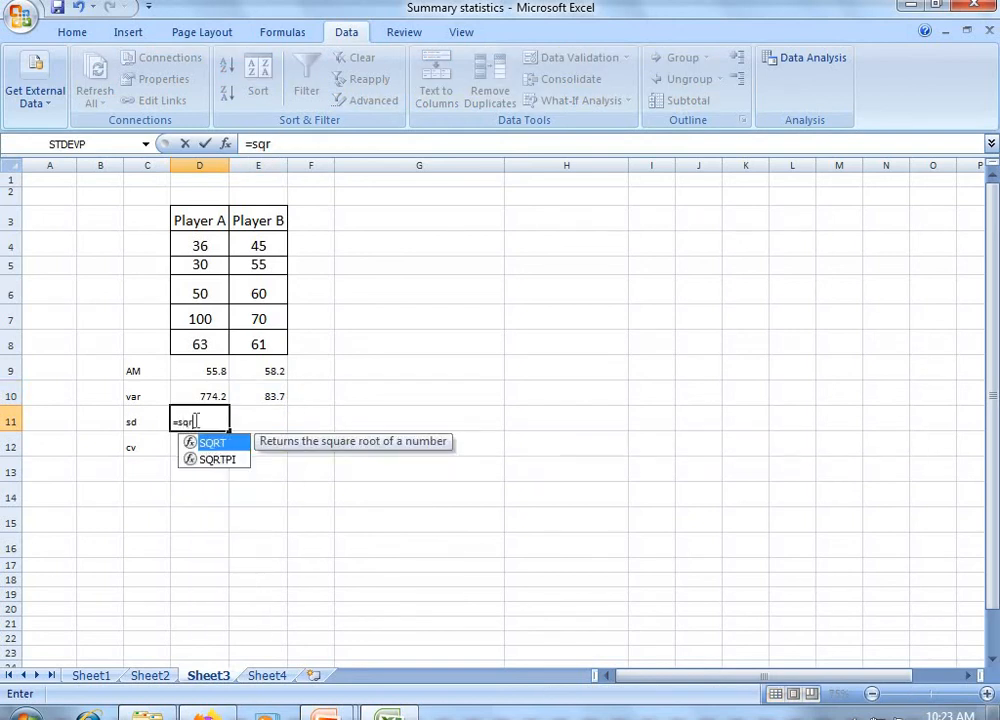
type("t(")
left_click(206, 397)
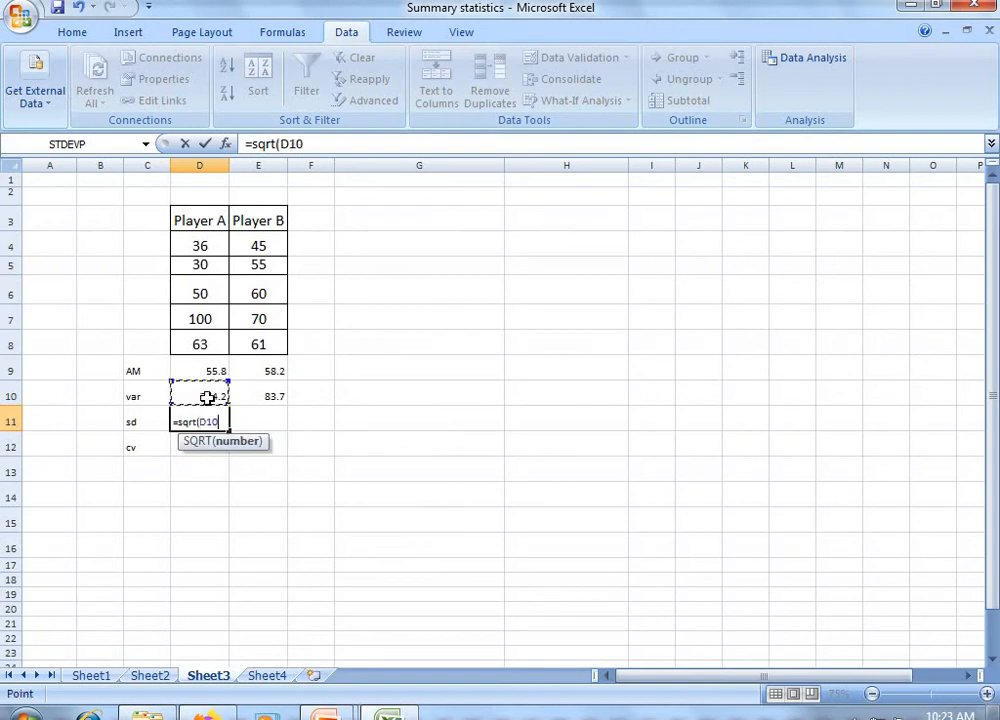
type(")")
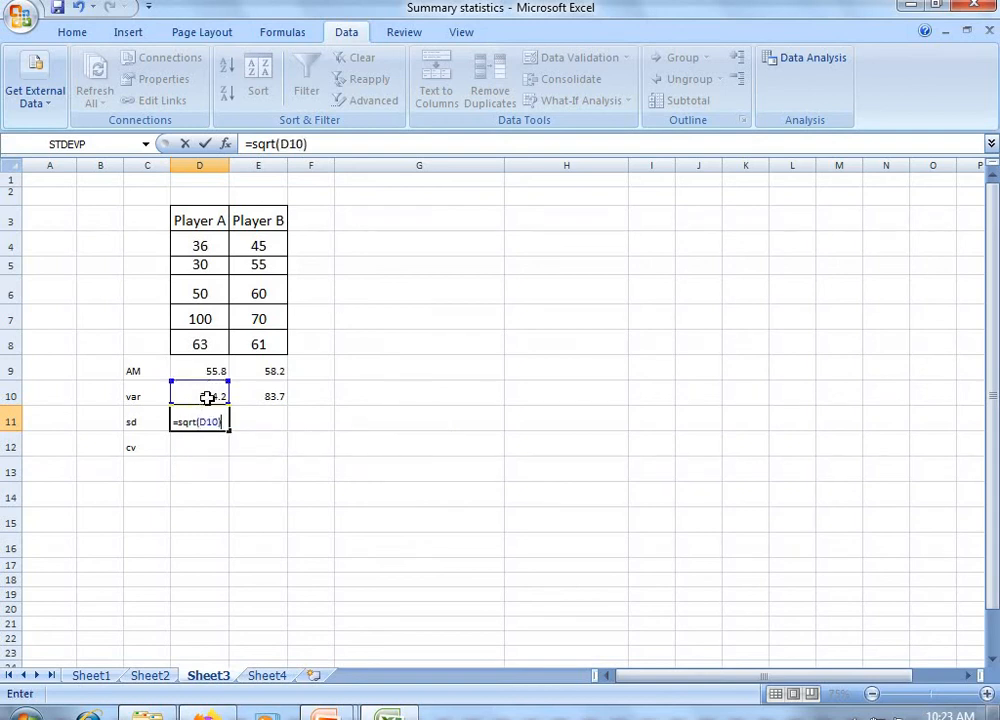
key("Return")
left_click(219, 422)
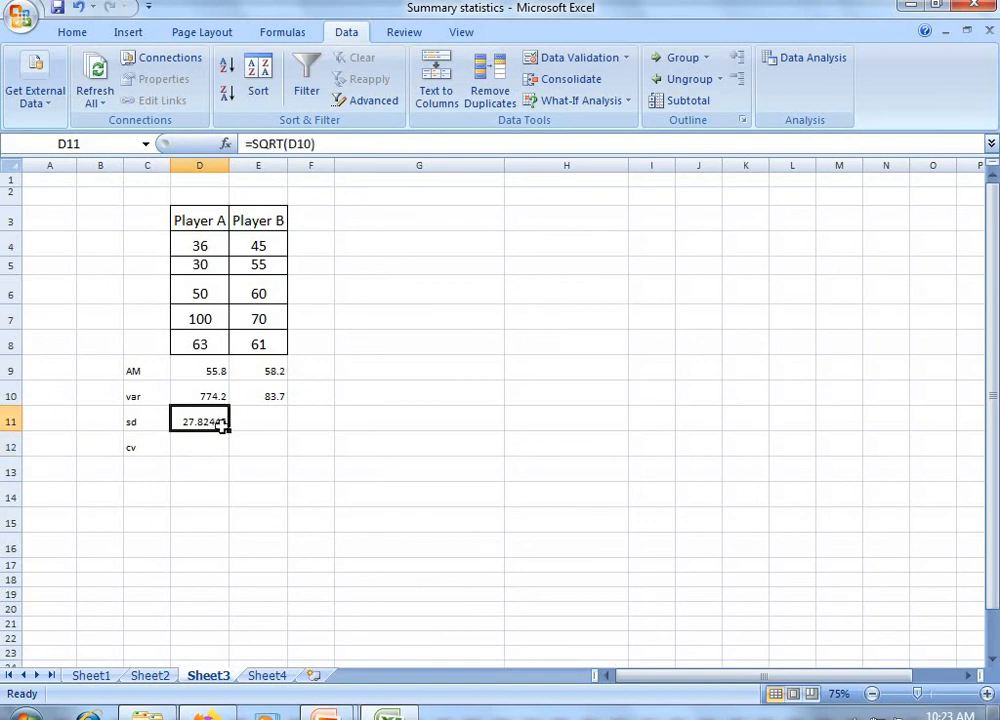
left_click_drag(232, 427, 264, 430)
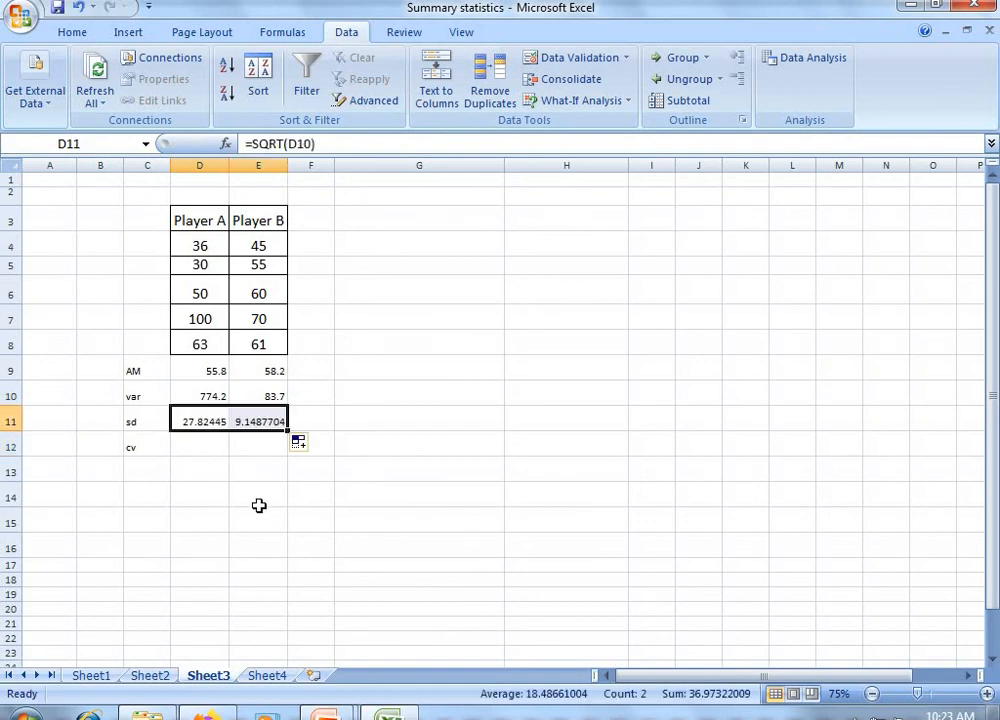
Step: Calculate Player A's coefficient of variation in D12 with =(D11/D9)*100 and fill the formula across to E12 for Player B
left_click(195, 448)
type("=")
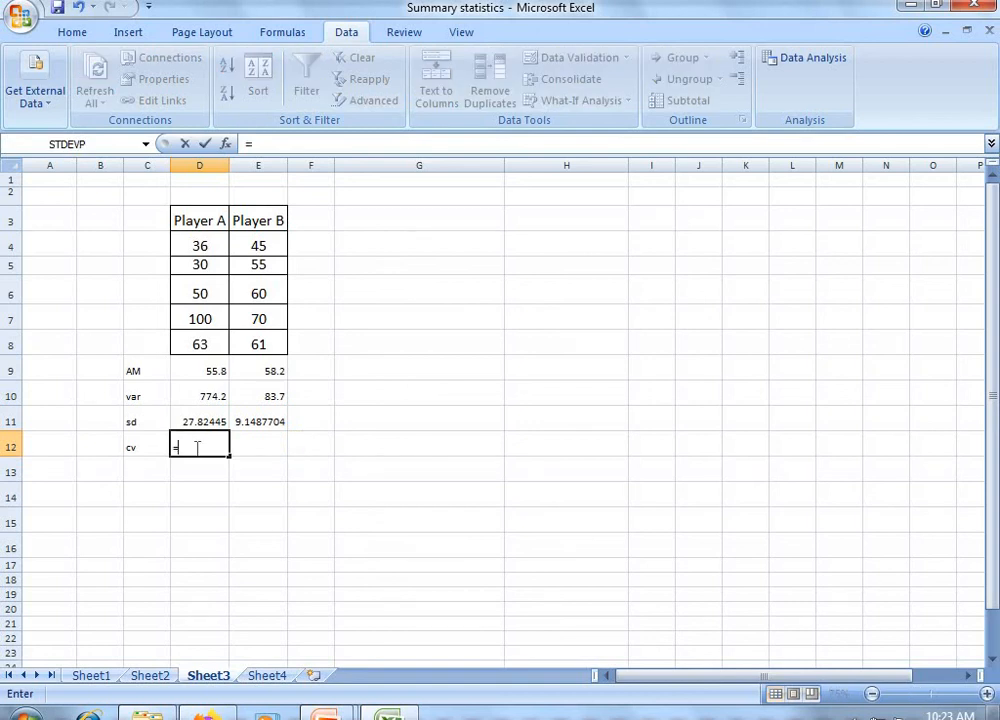
type("(")
left_click(204, 421)
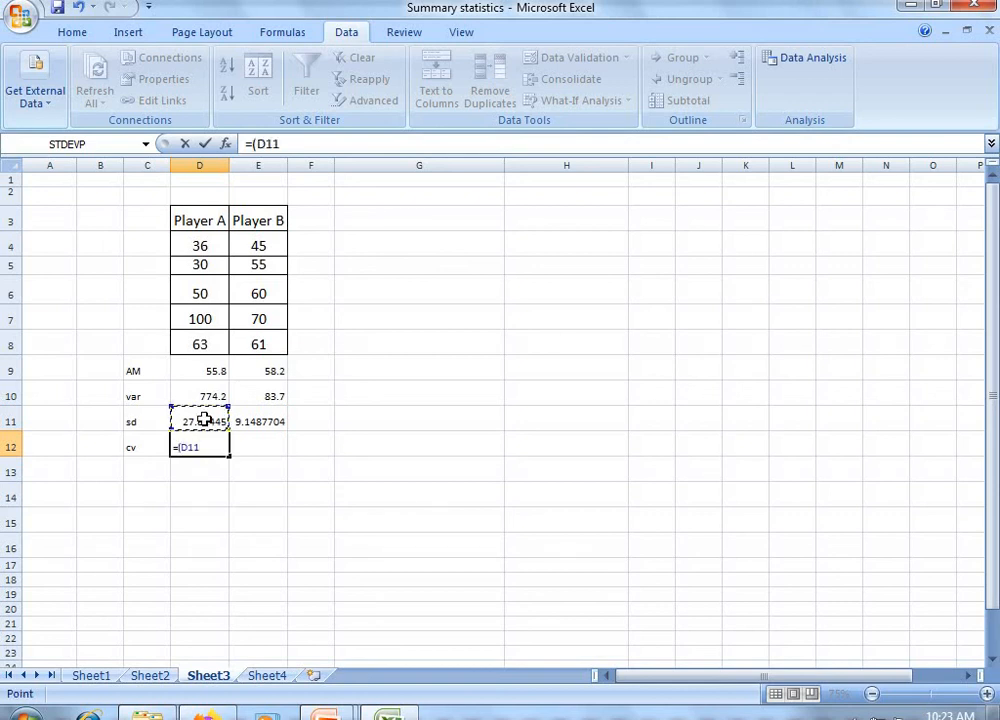
type("/")
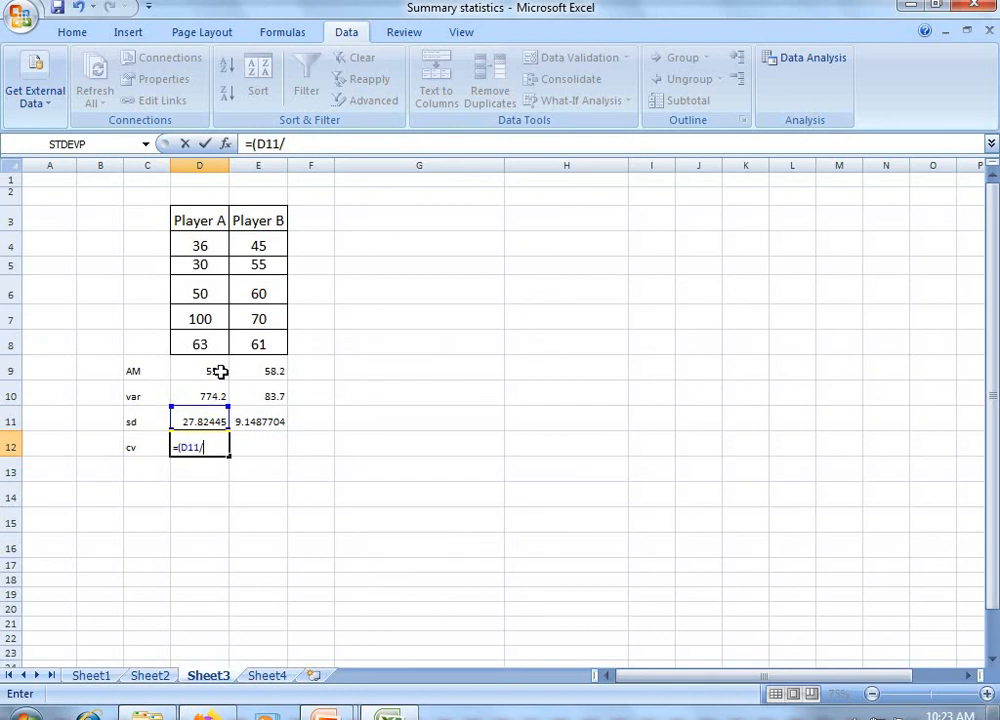
left_click(220, 372)
type(")")
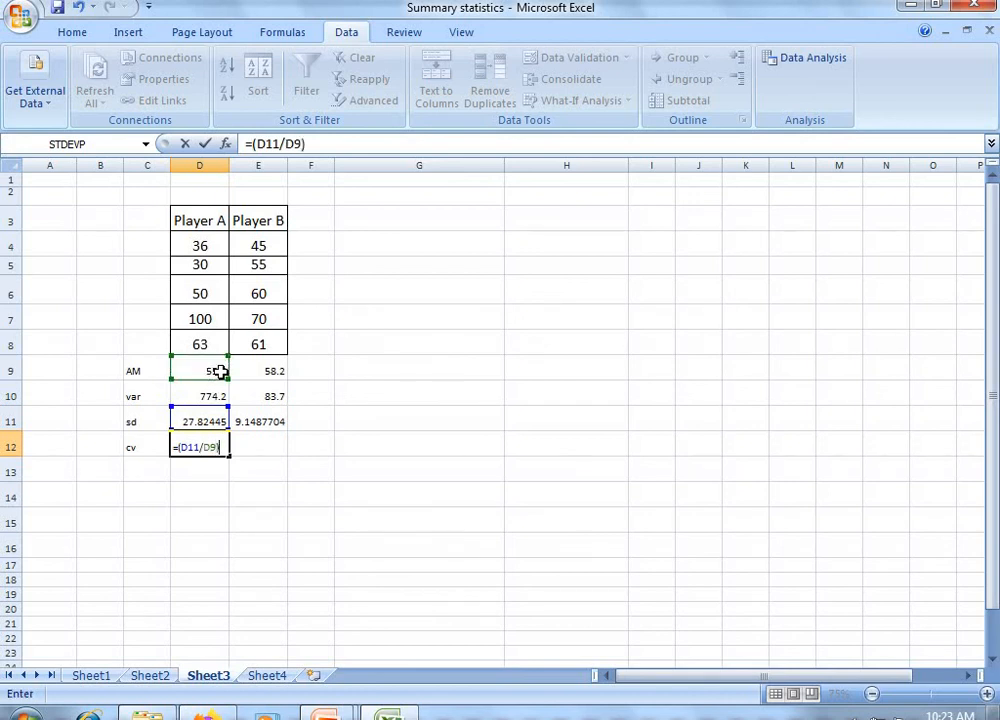
type("*100")
key("Return")
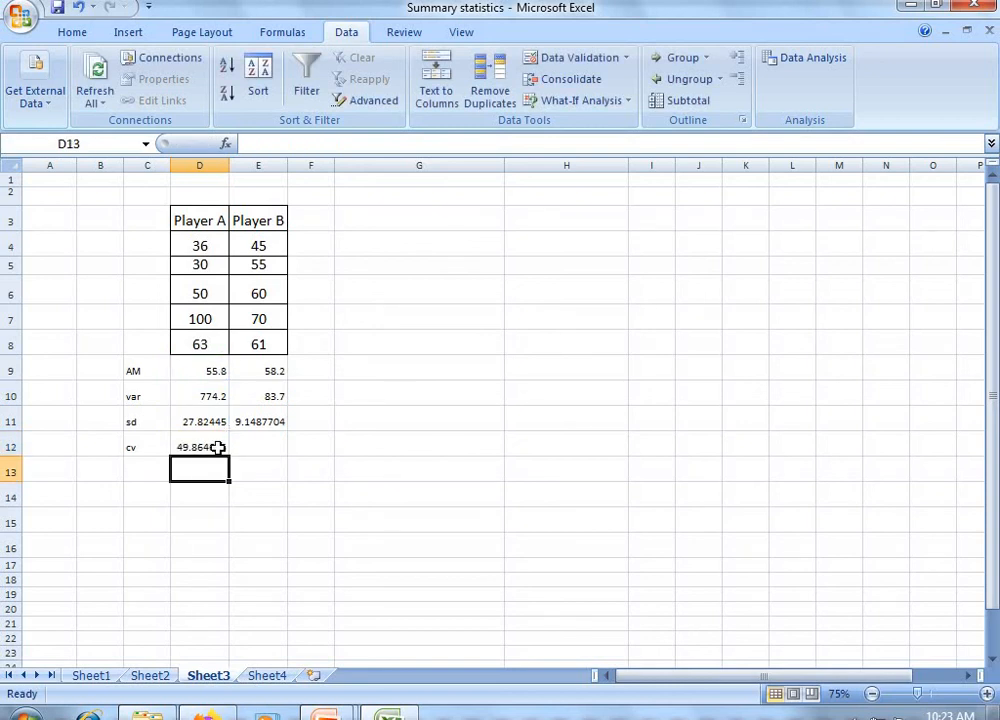
left_click(205, 447)
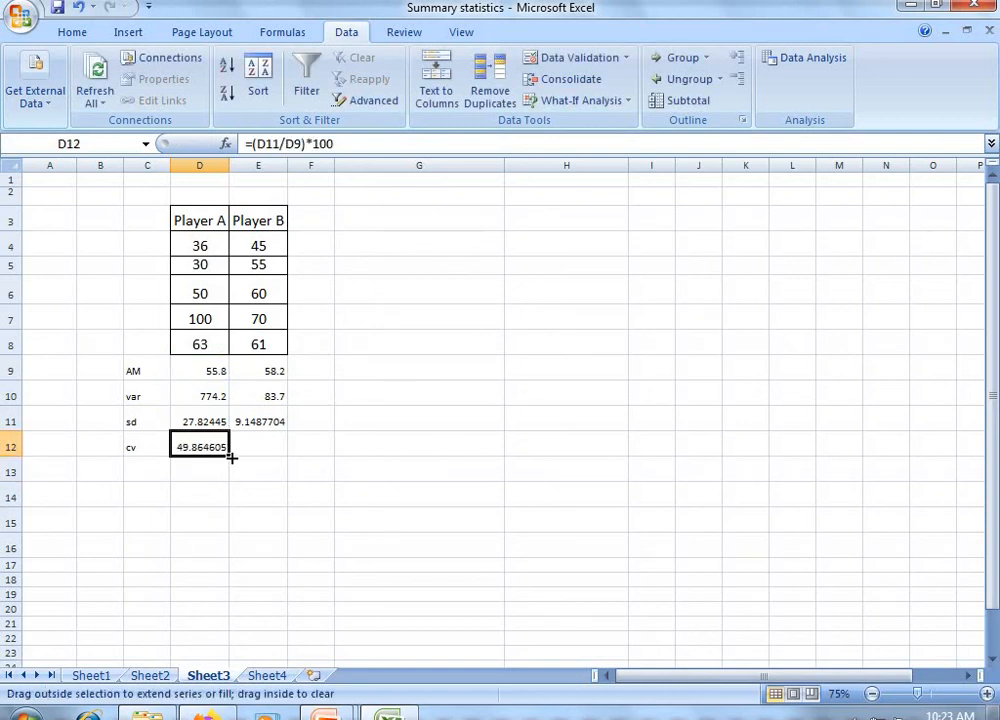
left_click_drag(231, 457, 286, 455)
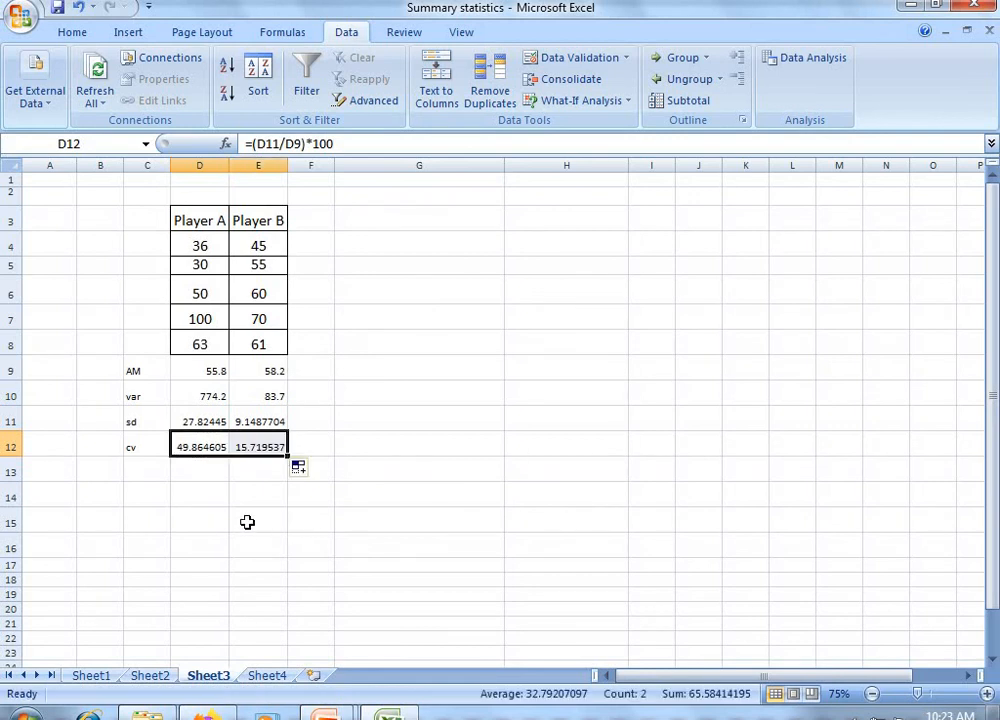